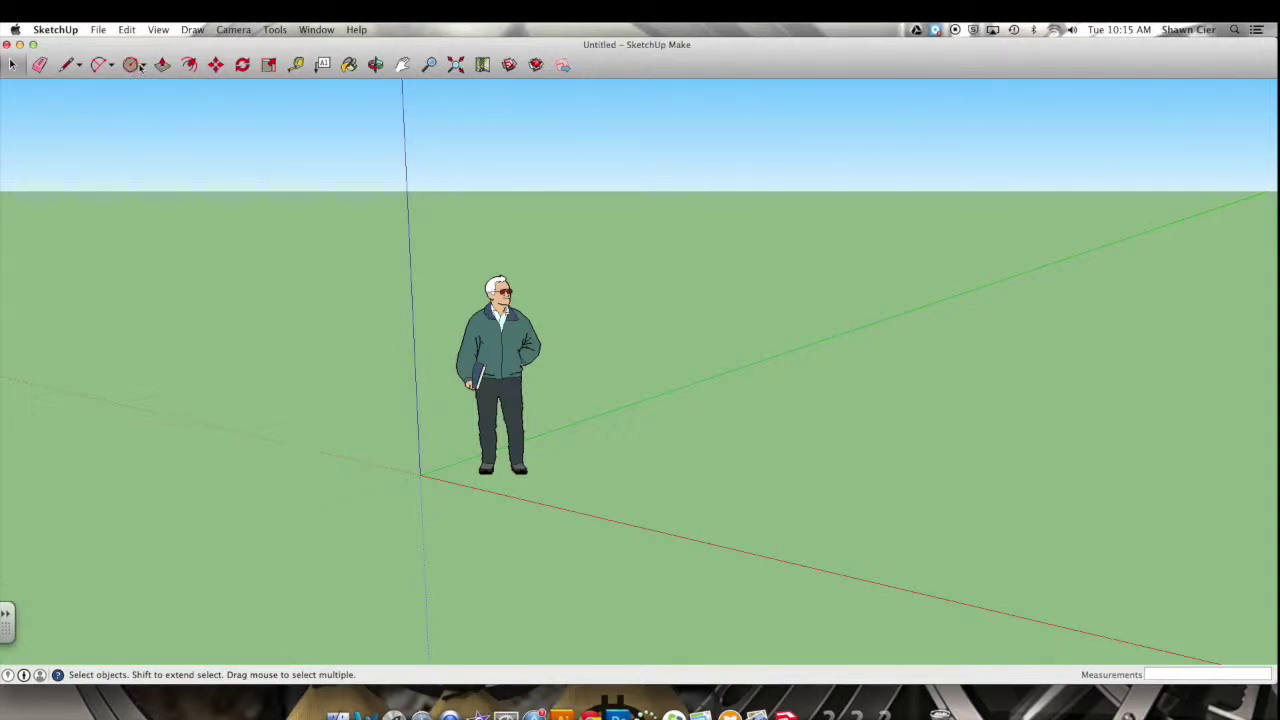
- Draw a rectangle of about 7' 11" by 11' 6" on the ground beside the standing figure
left_click(140, 66)
left_click(170, 86)
left_click(633, 474)
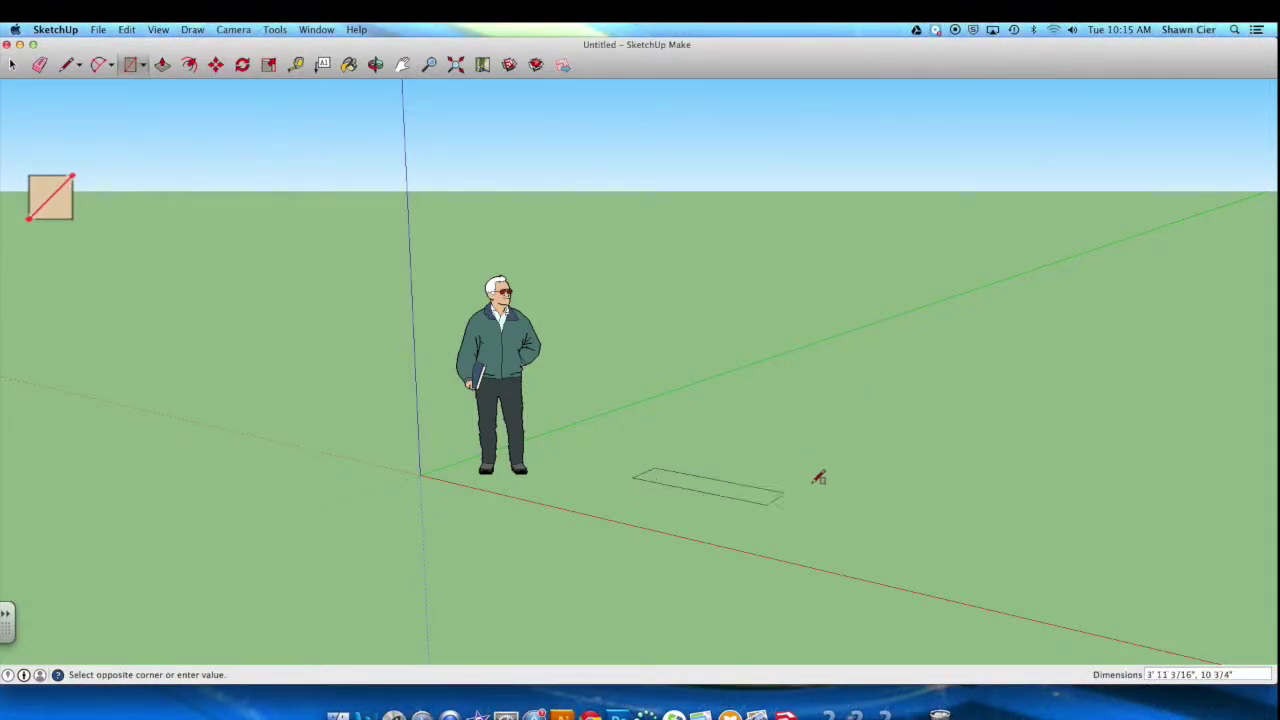
left_click(1026, 431)
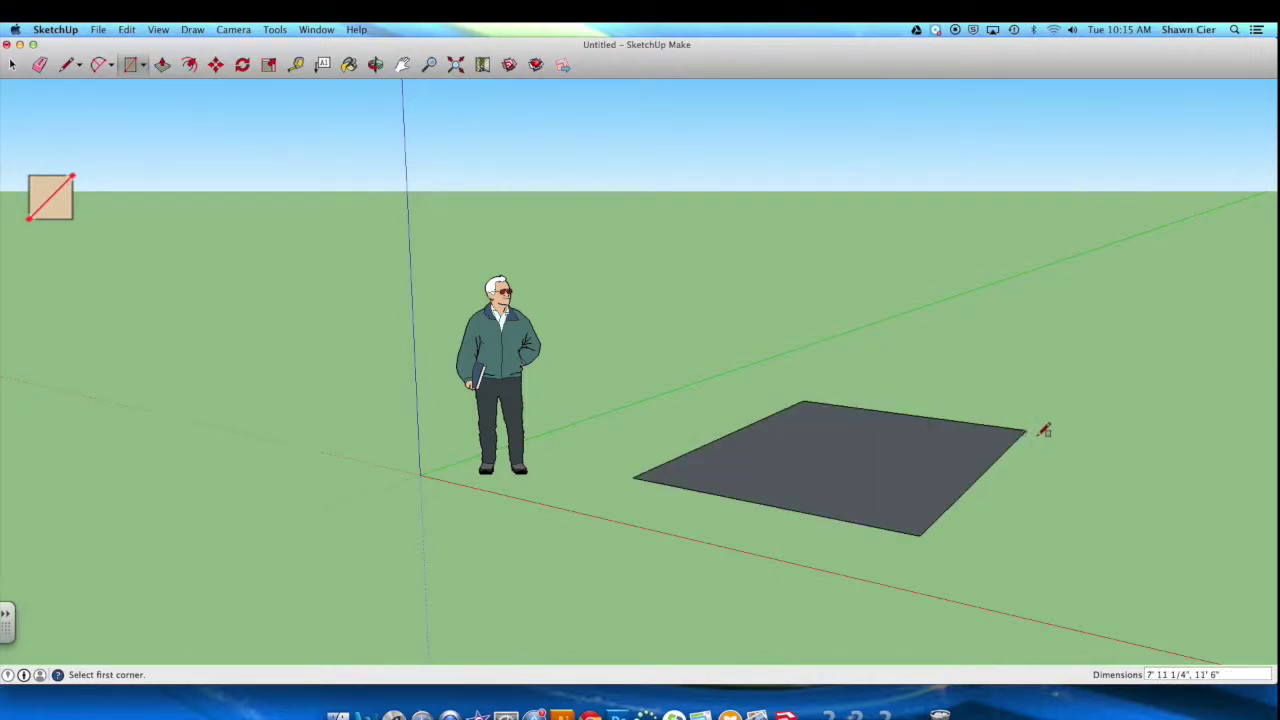
- Show the Large Tool Set palette
left_click(157, 30)
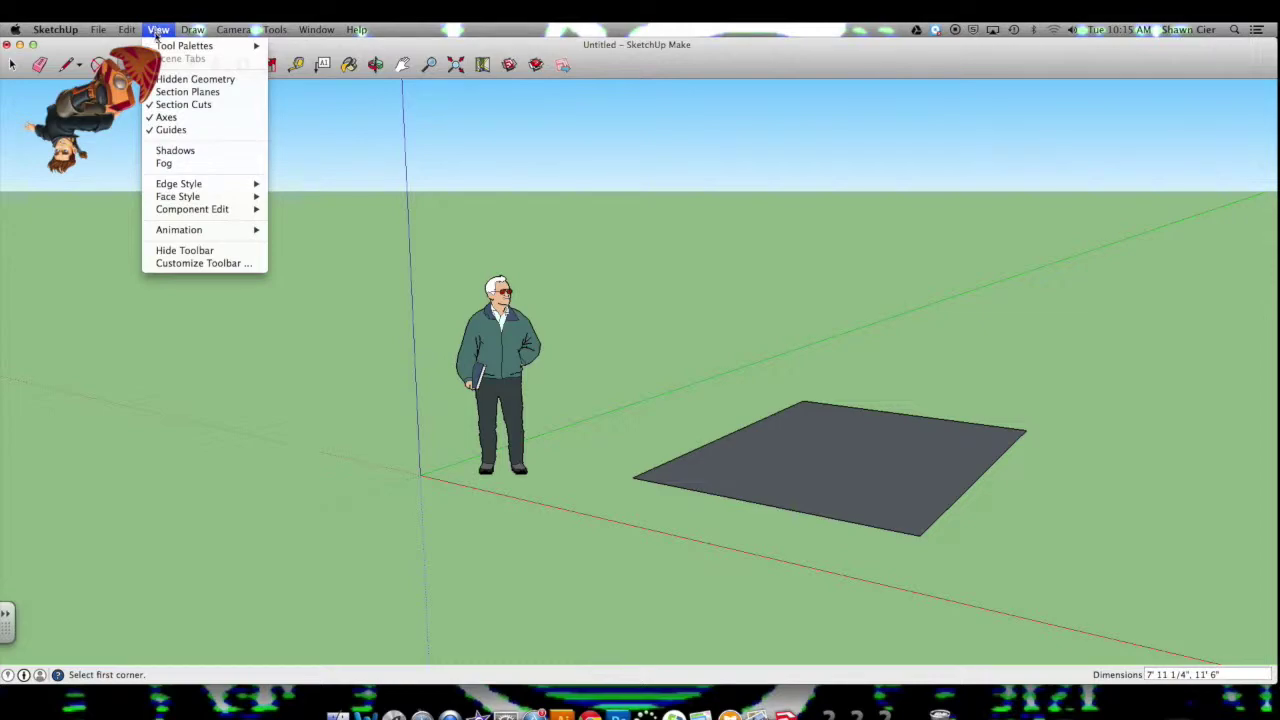
mouse_move(152, 47)
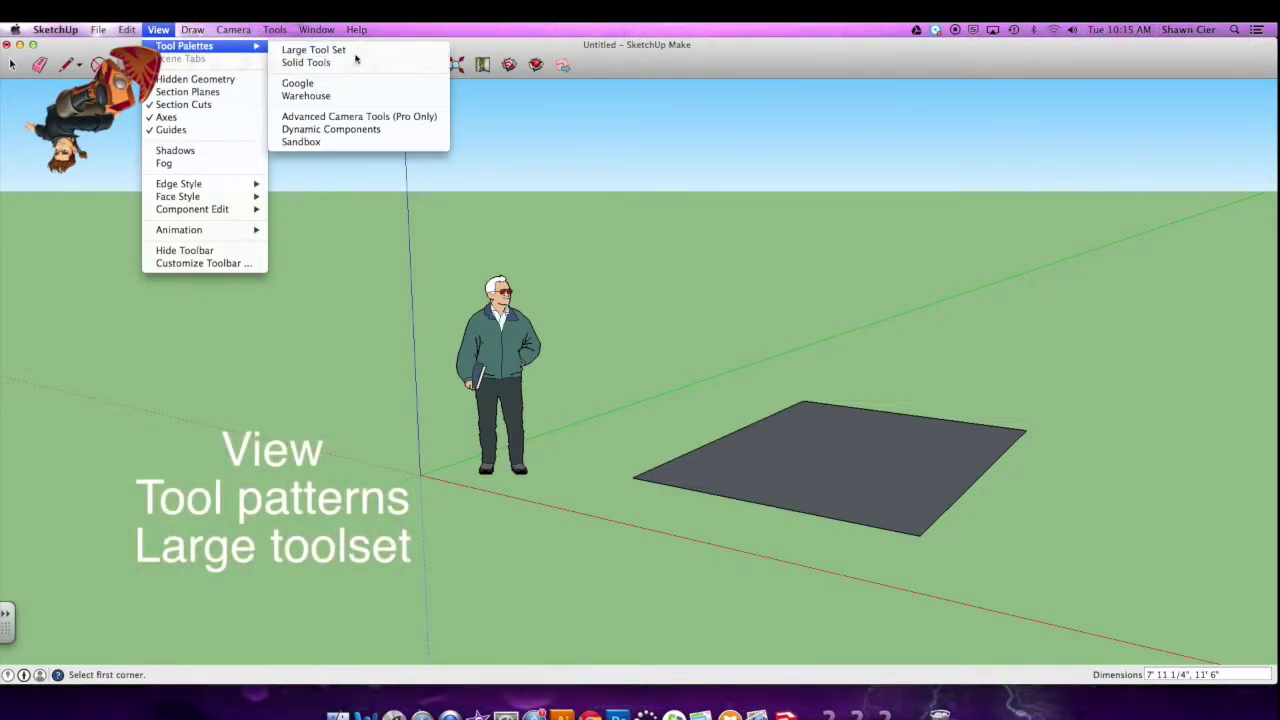
left_click(350, 51)
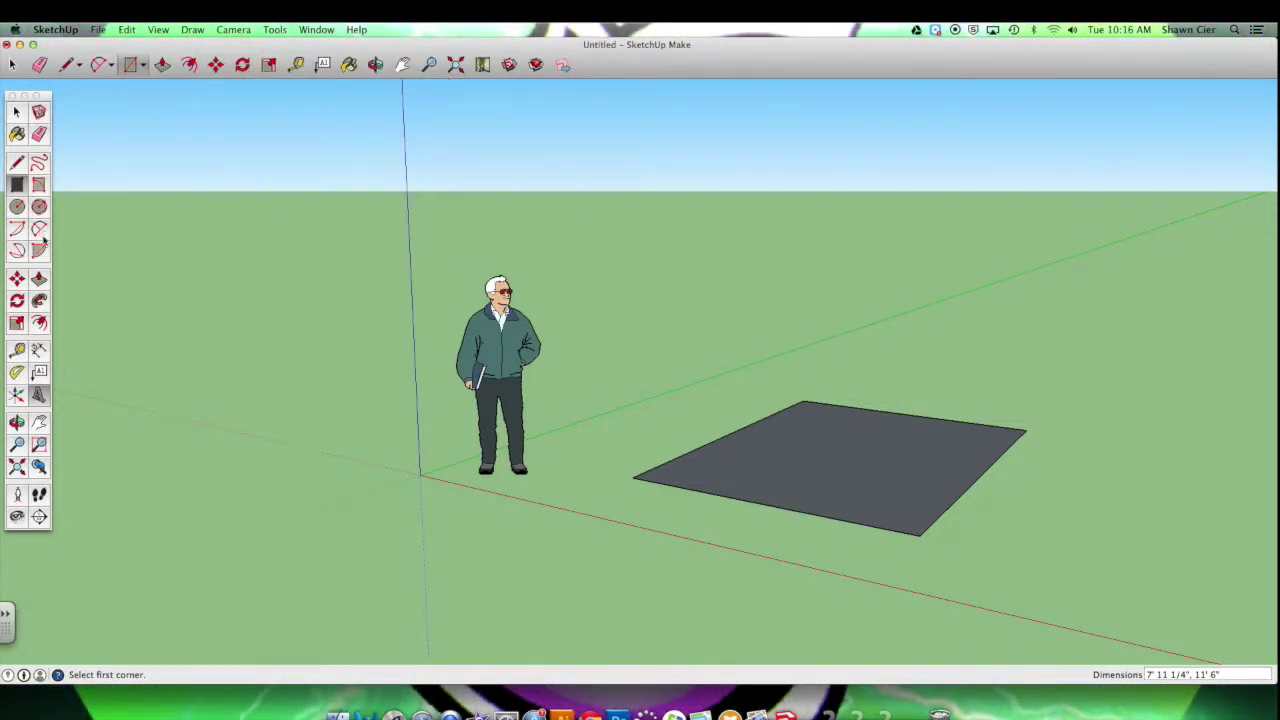
- Push/Pull the ground rectangle up about 6' 5" into a solid box
key("p")
left_click_drag(943, 449, 837, 236)
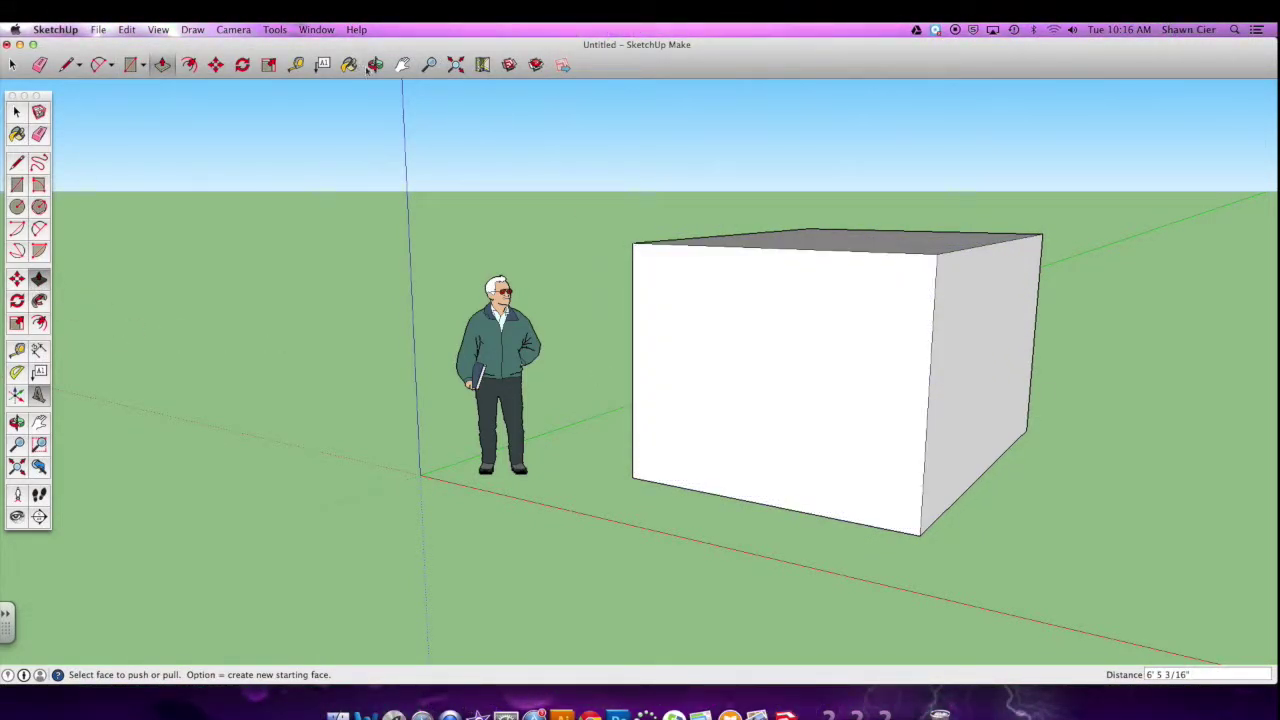
- Try to shift the box's top face sideways with the Move tool, and undo the move
left_click(215, 67)
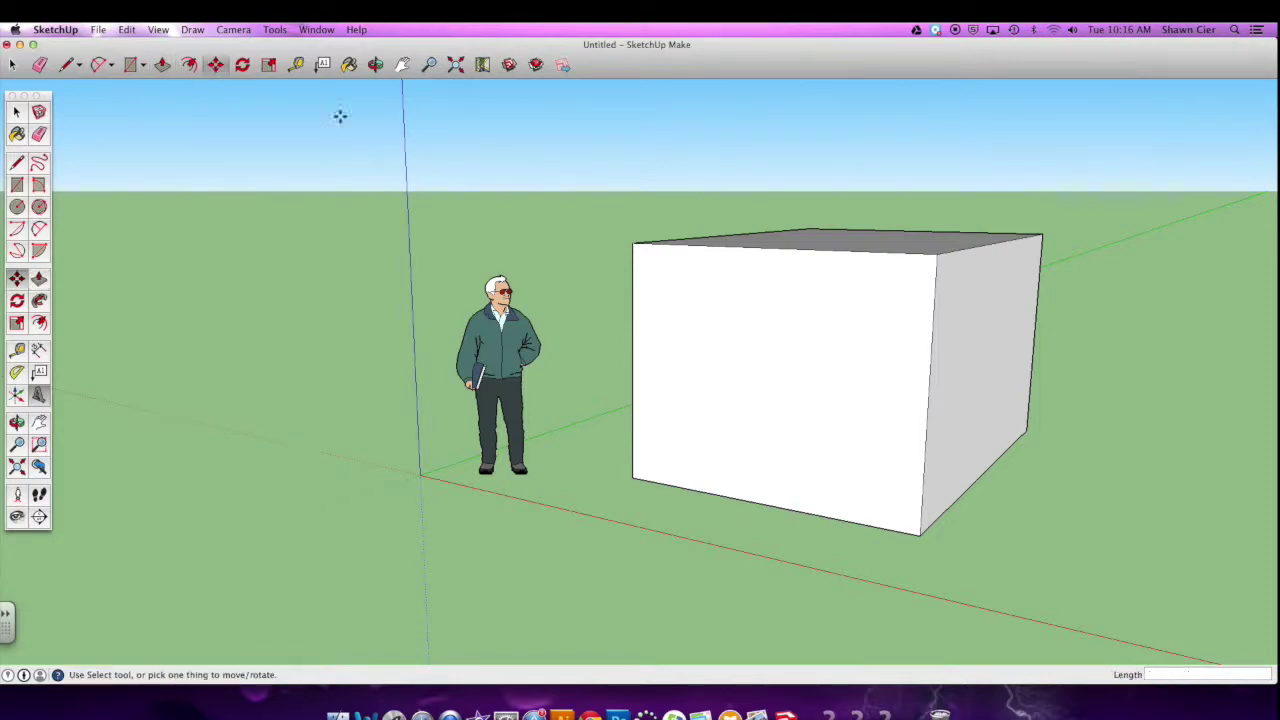
left_click_drag(857, 236, 1063, 308)
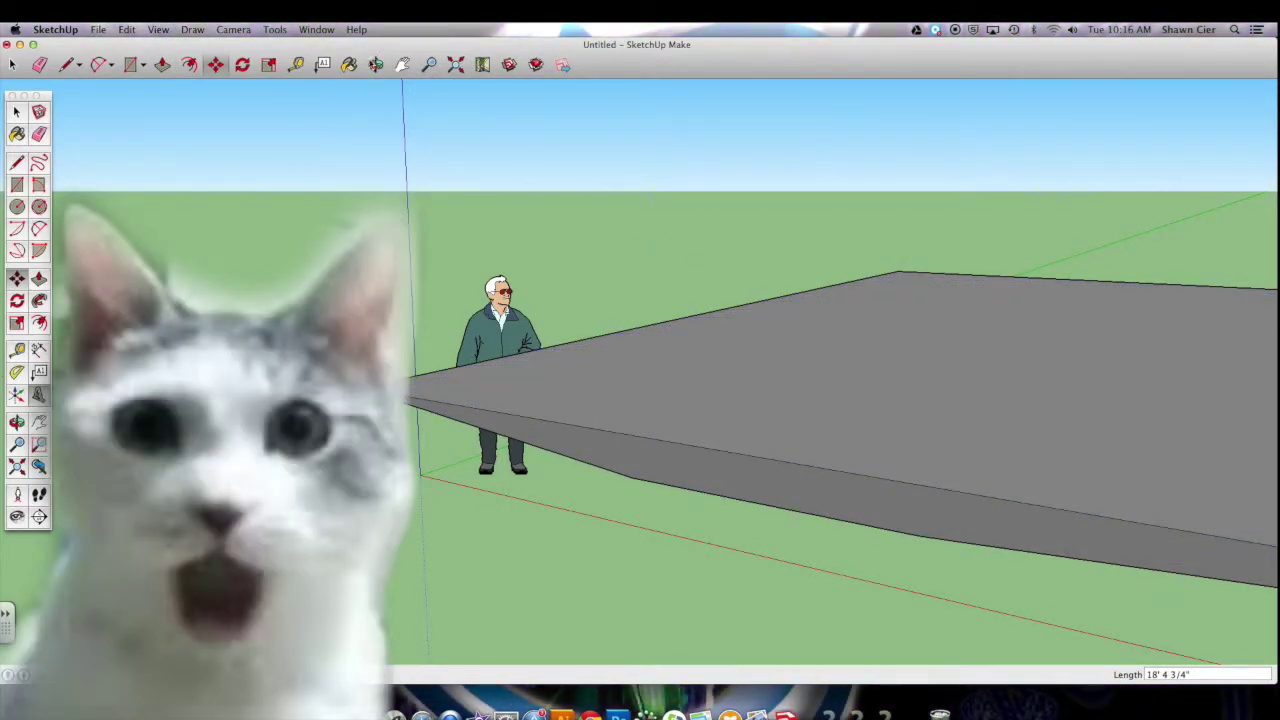
left_click(375, 64)
left_click_drag(371, 109, 760, 275)
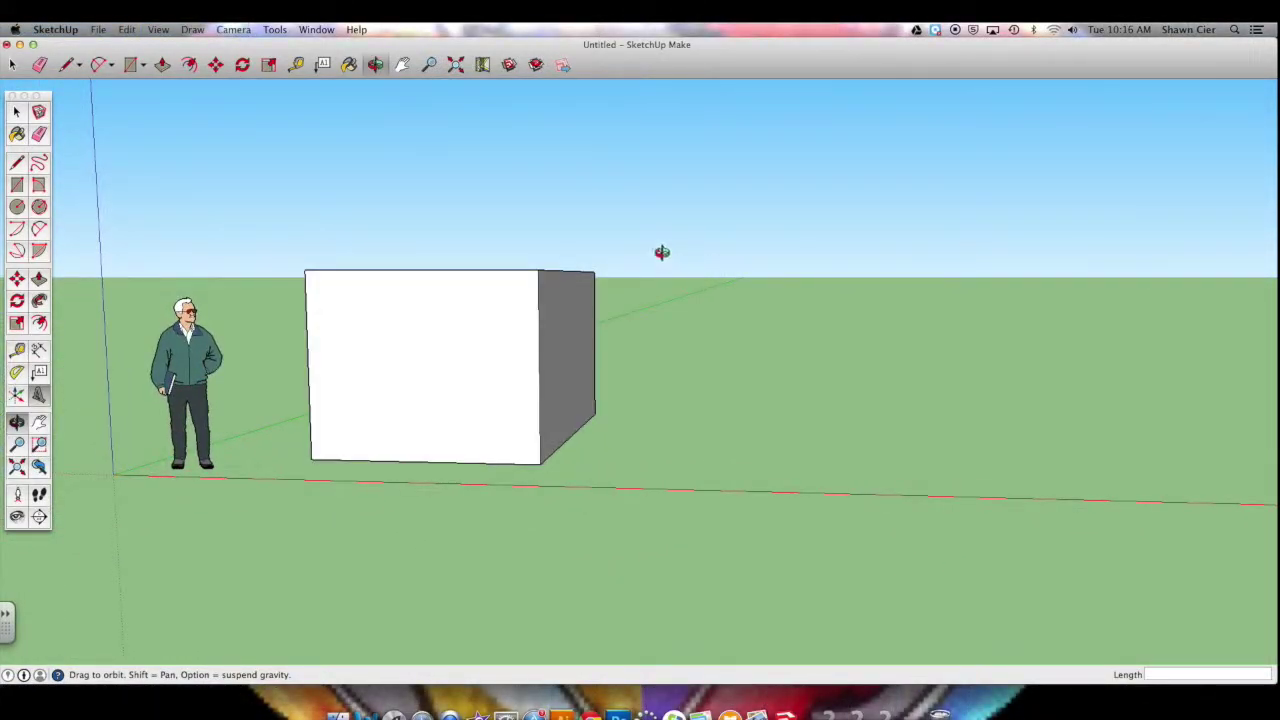
left_click_drag(667, 256, 600, 387)
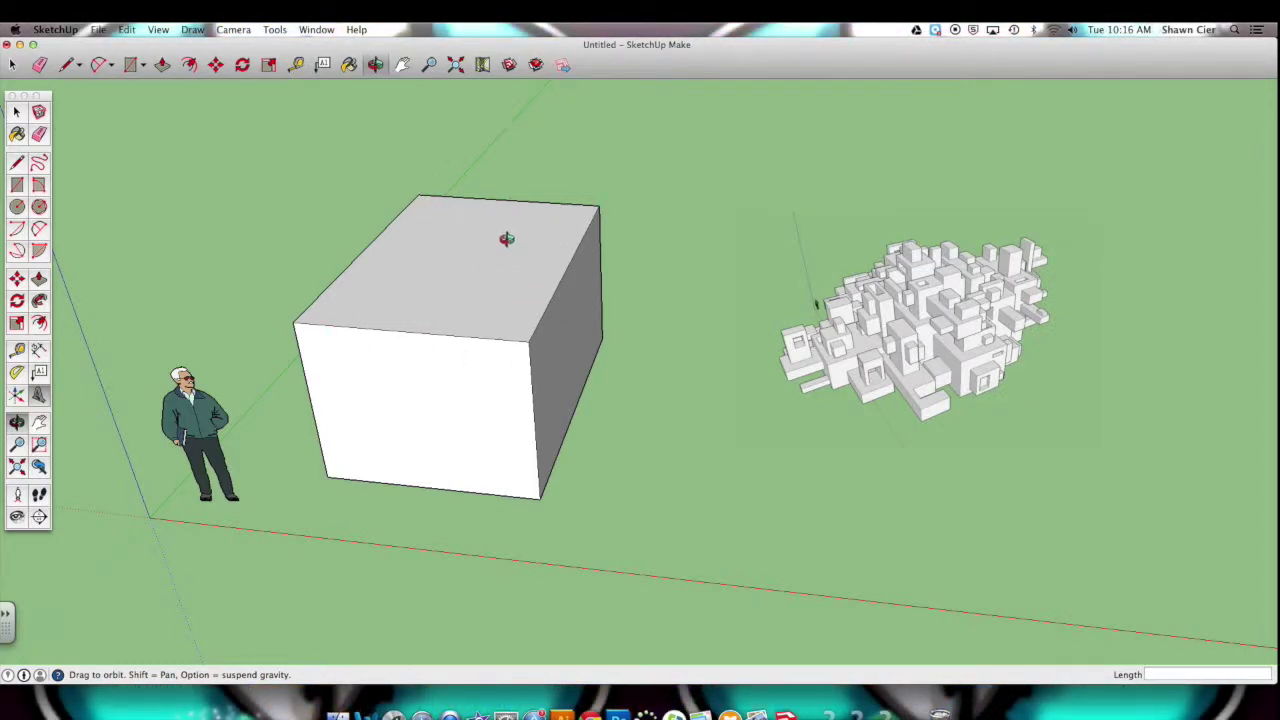
key("super+z")
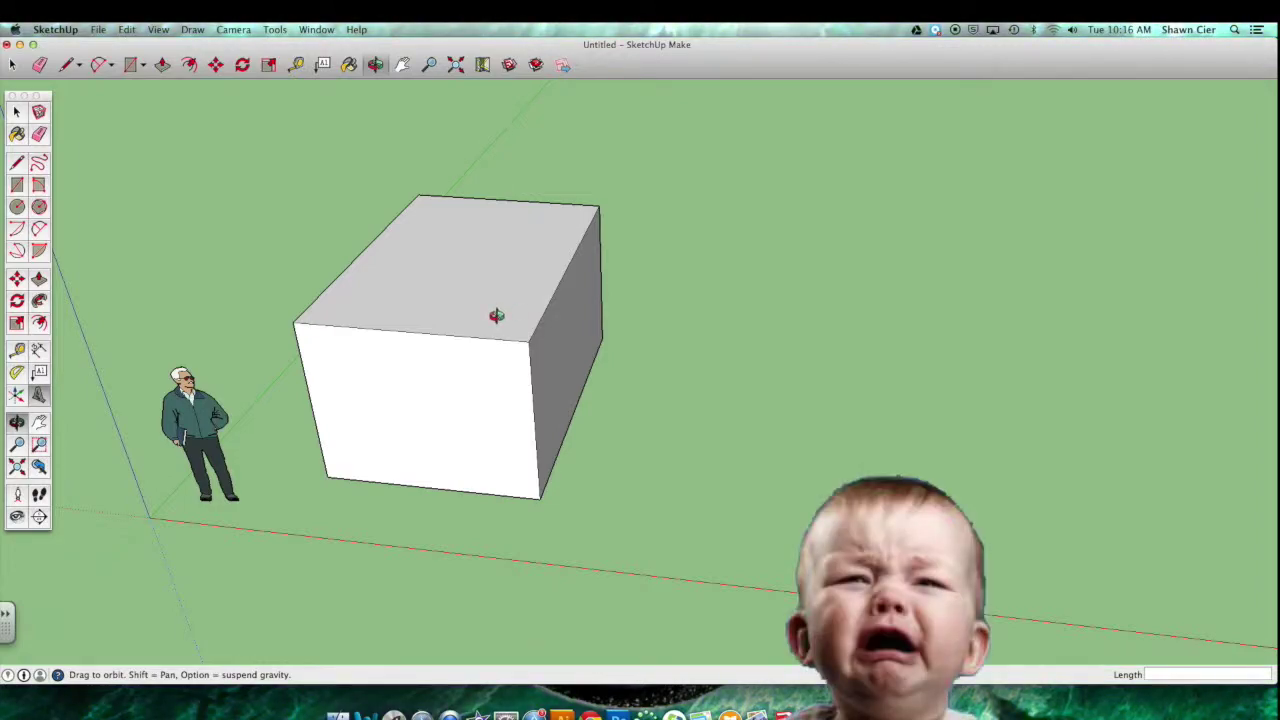
- Draw a 2 Point Arc on the ground between the ends of the box's long bottom edge, bulging outward about 6' 2"
left_click_drag(478, 368, 538, 351)
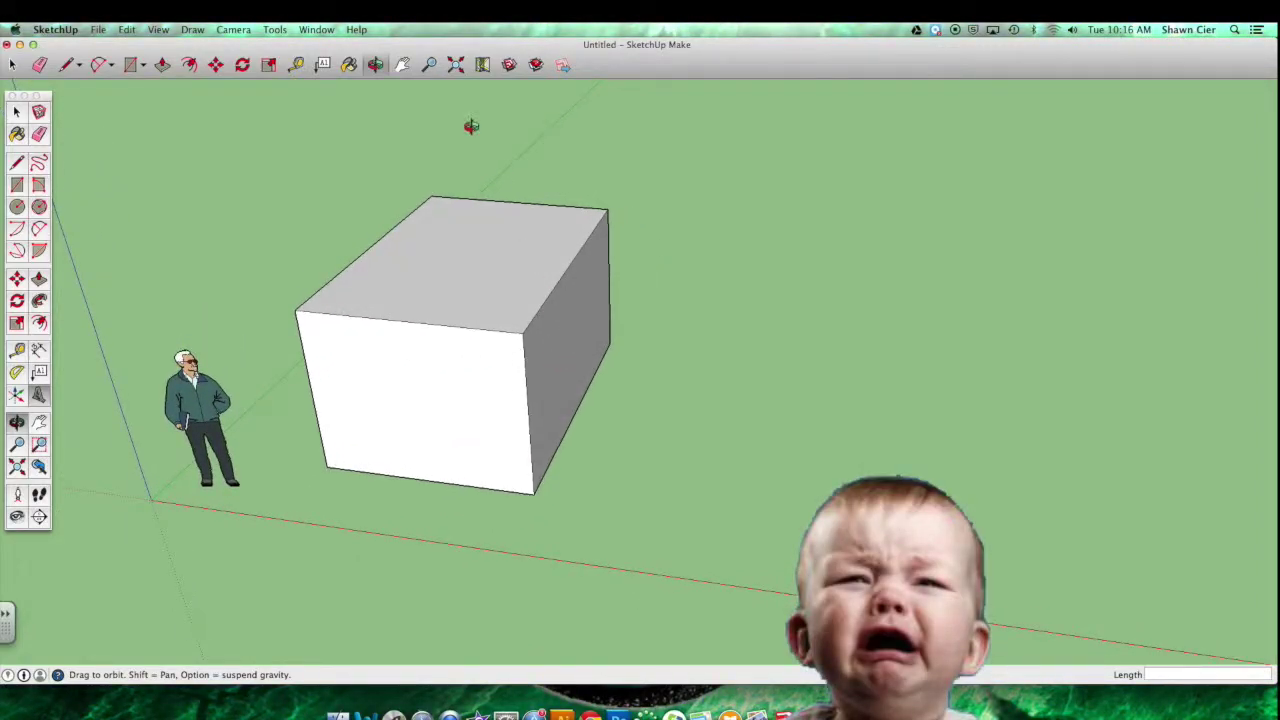
left_click_drag(458, 294, 380, 217)
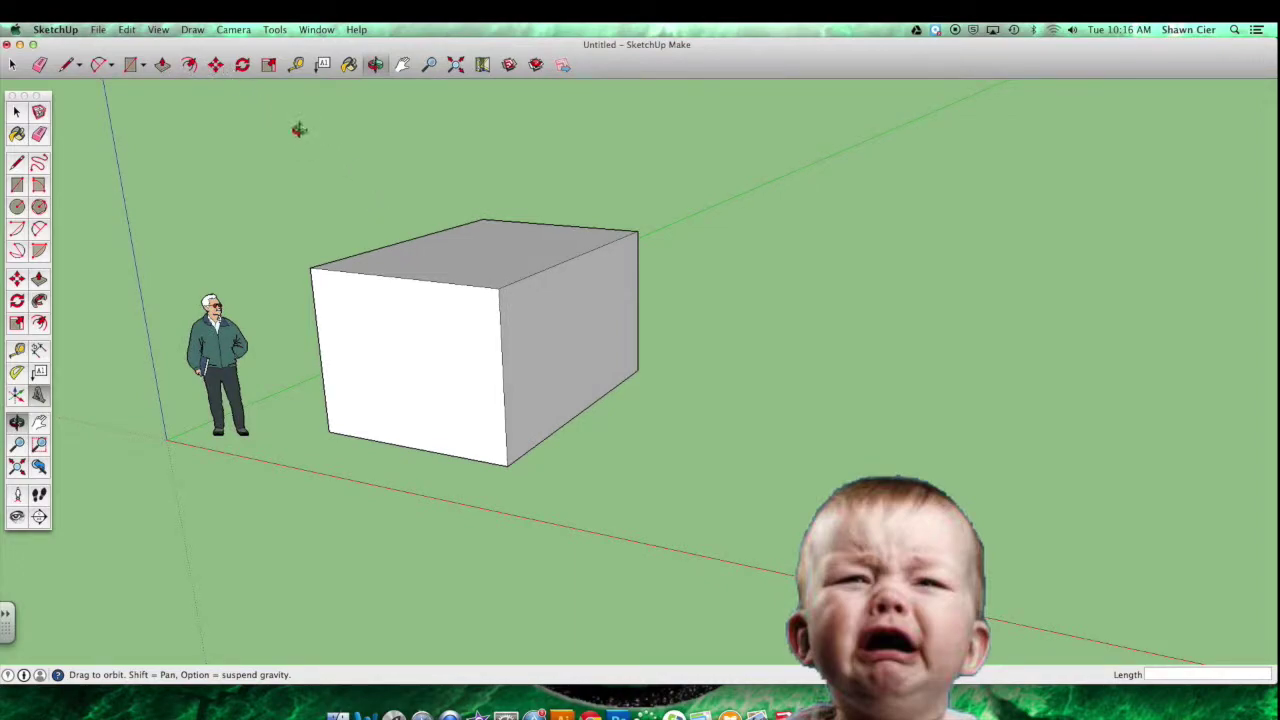
left_click(101, 65)
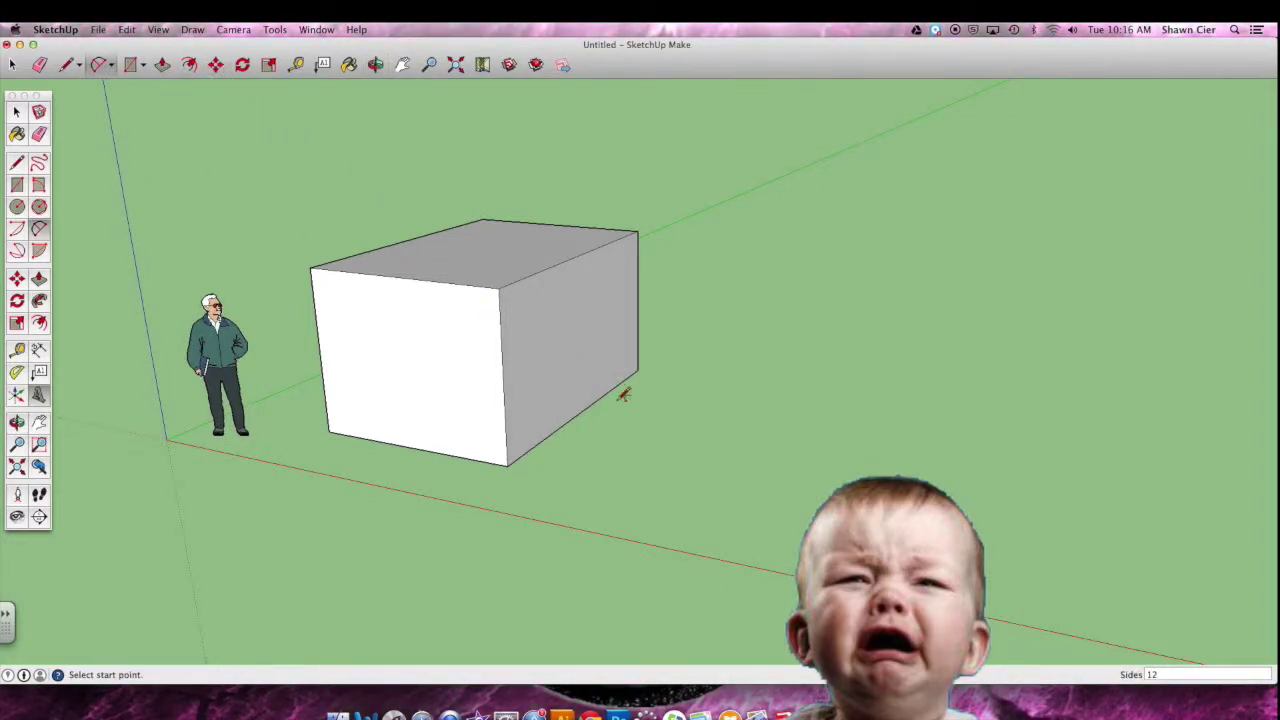
left_click(110, 65)
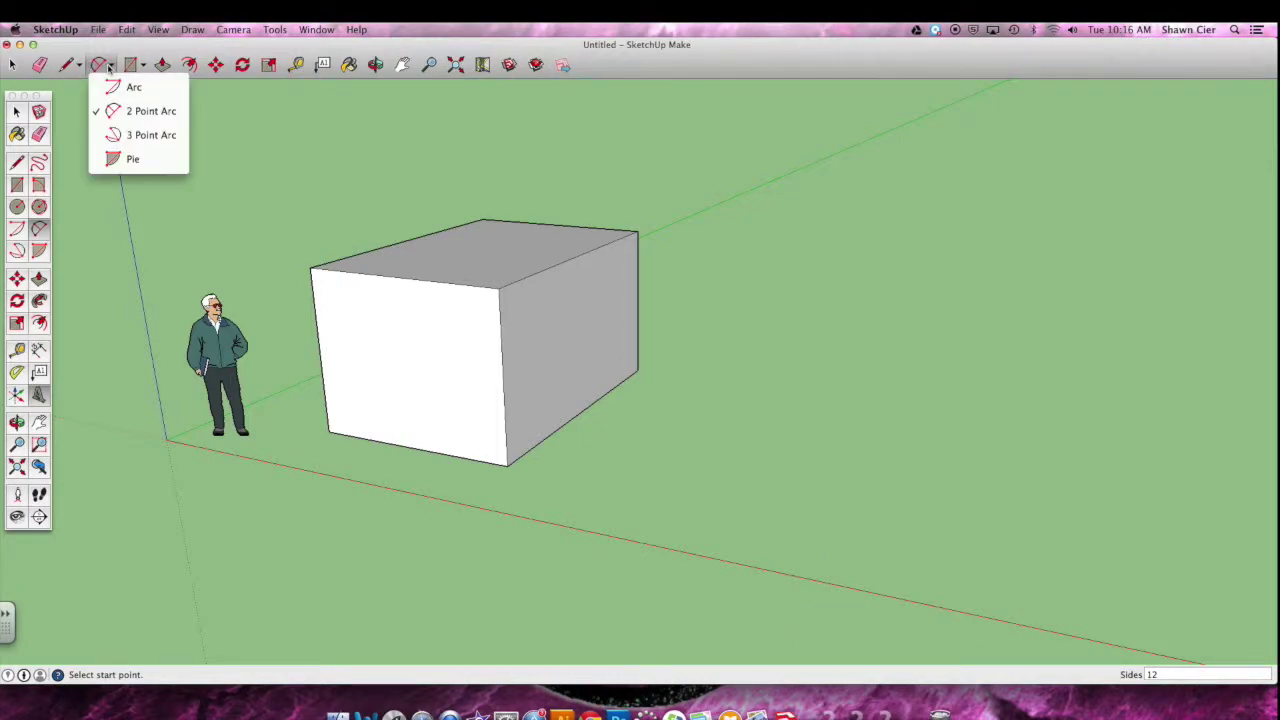
left_click(140, 111)
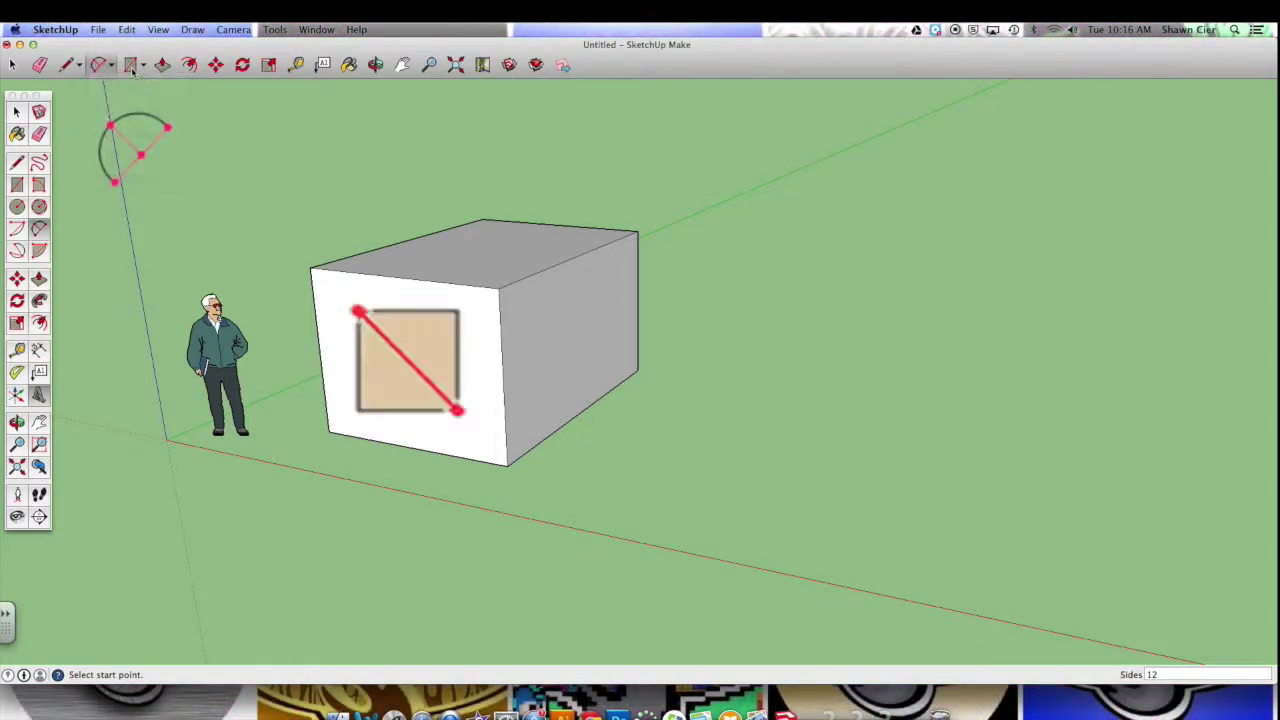
left_click(512, 462)
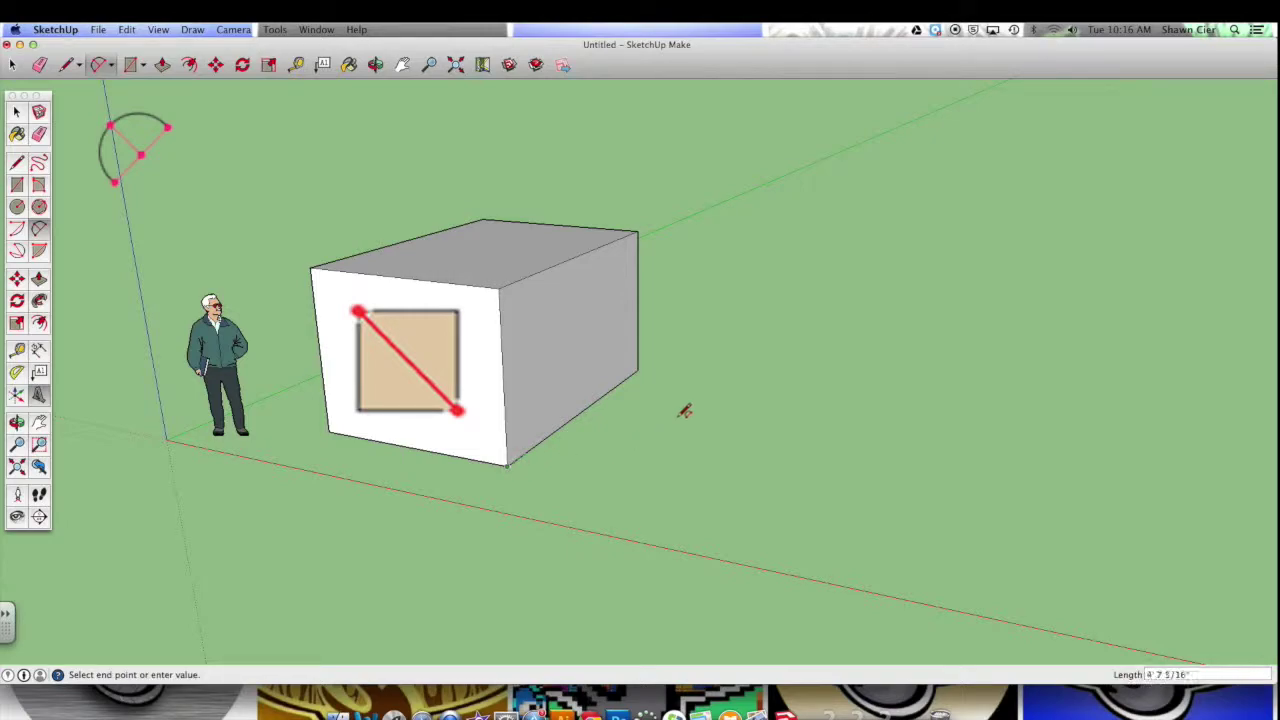
left_click(640, 370)
left_click(739, 423)
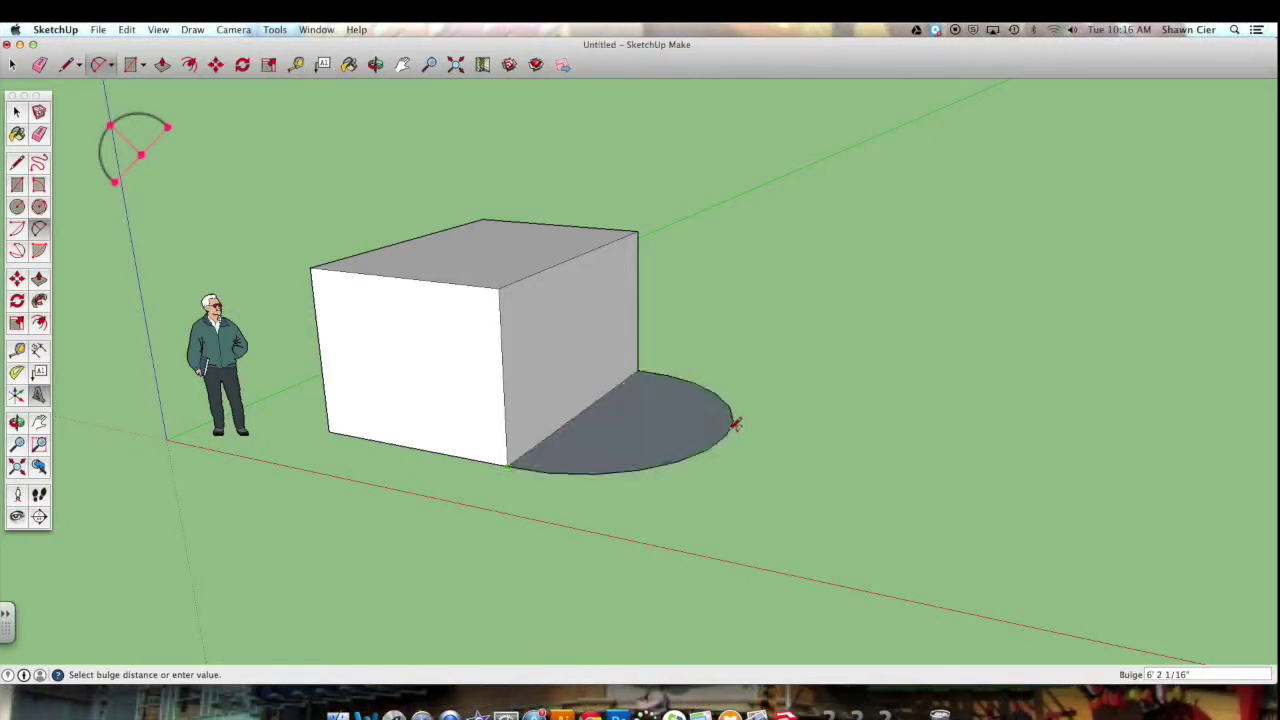
- Push/Pull the half-round ground face up to the height of the box's top
left_click(162, 64)
left_click(651, 423)
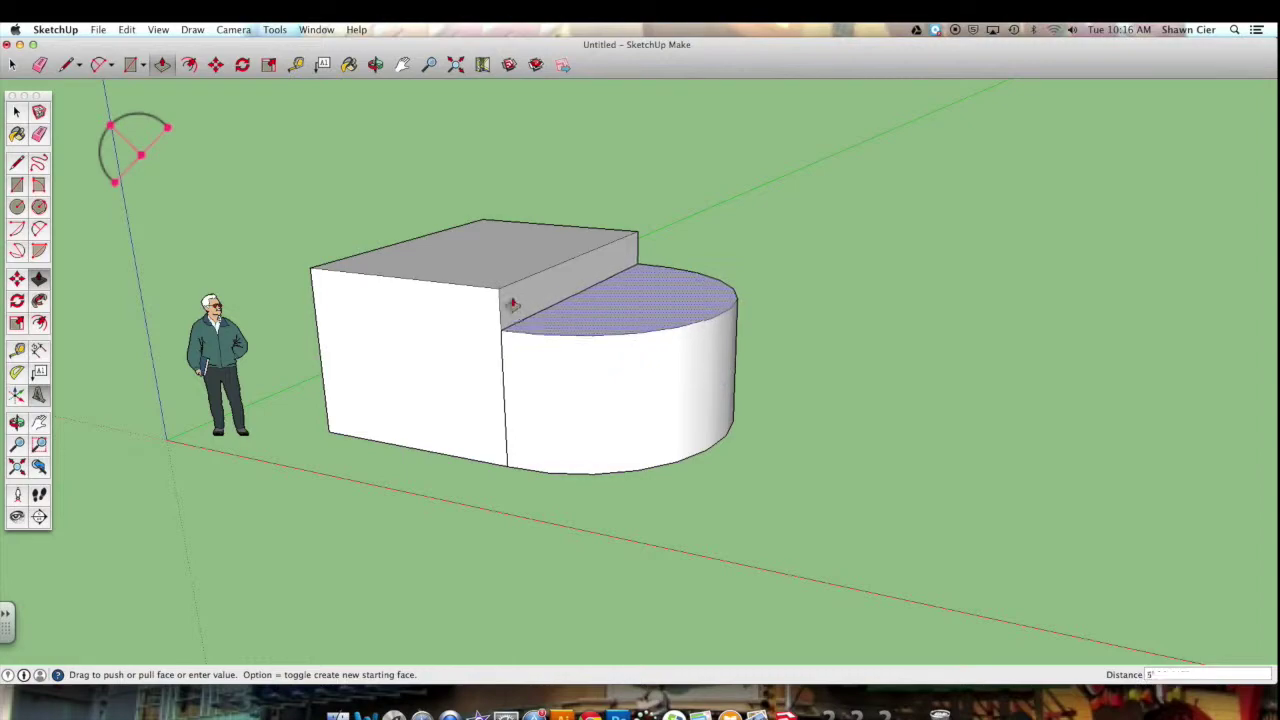
left_click(497, 294)
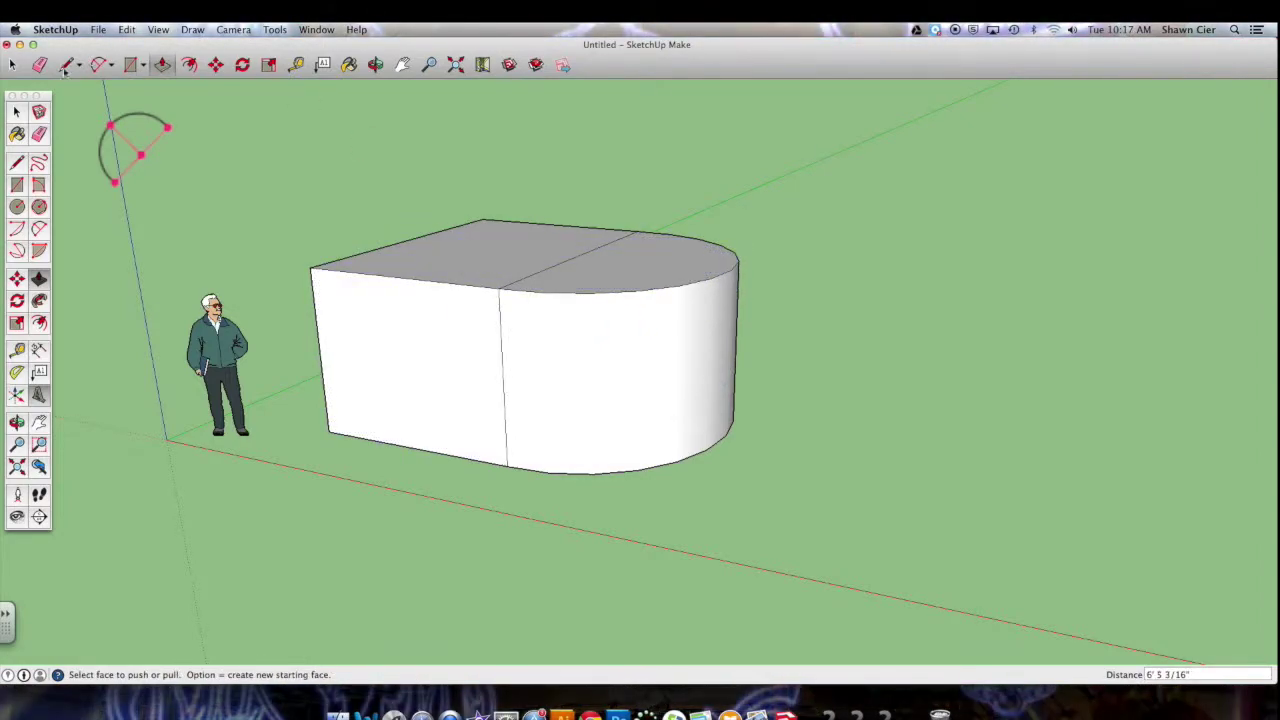
- Erase the seam across the top face, then try erasing the vertical front seam and undo that
key("e")
left_click(569, 256)
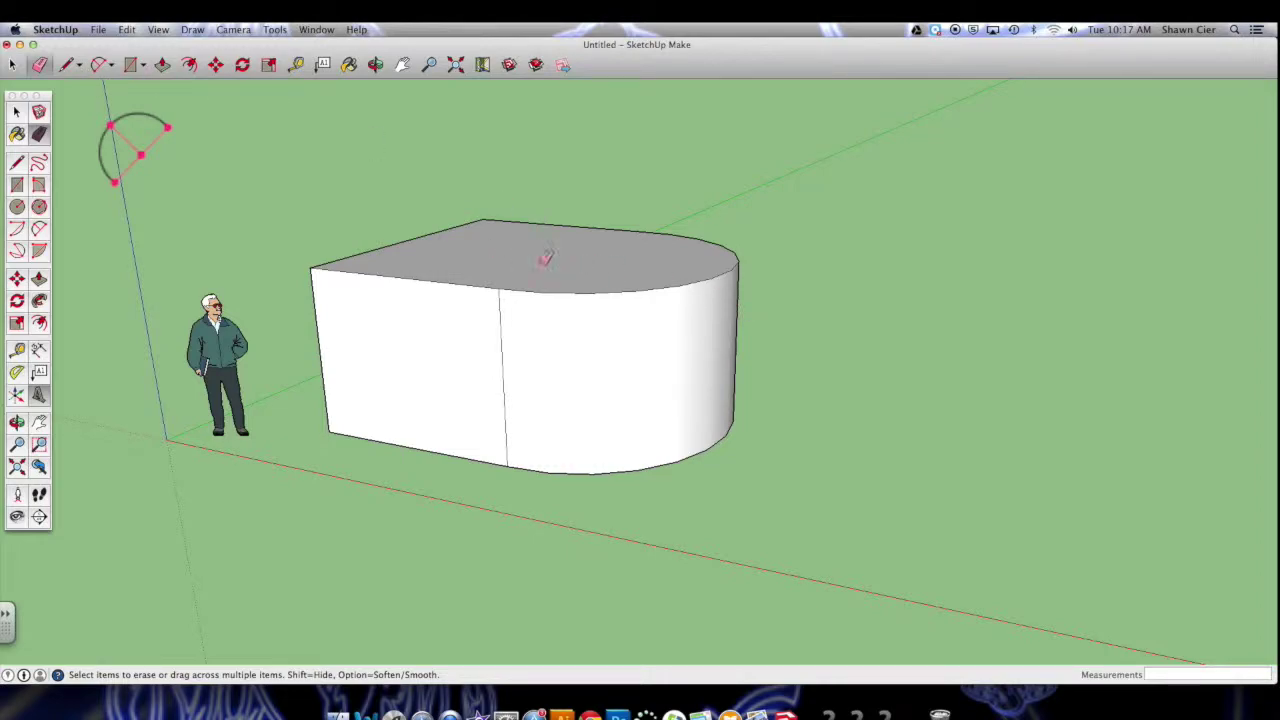
left_click(503, 313)
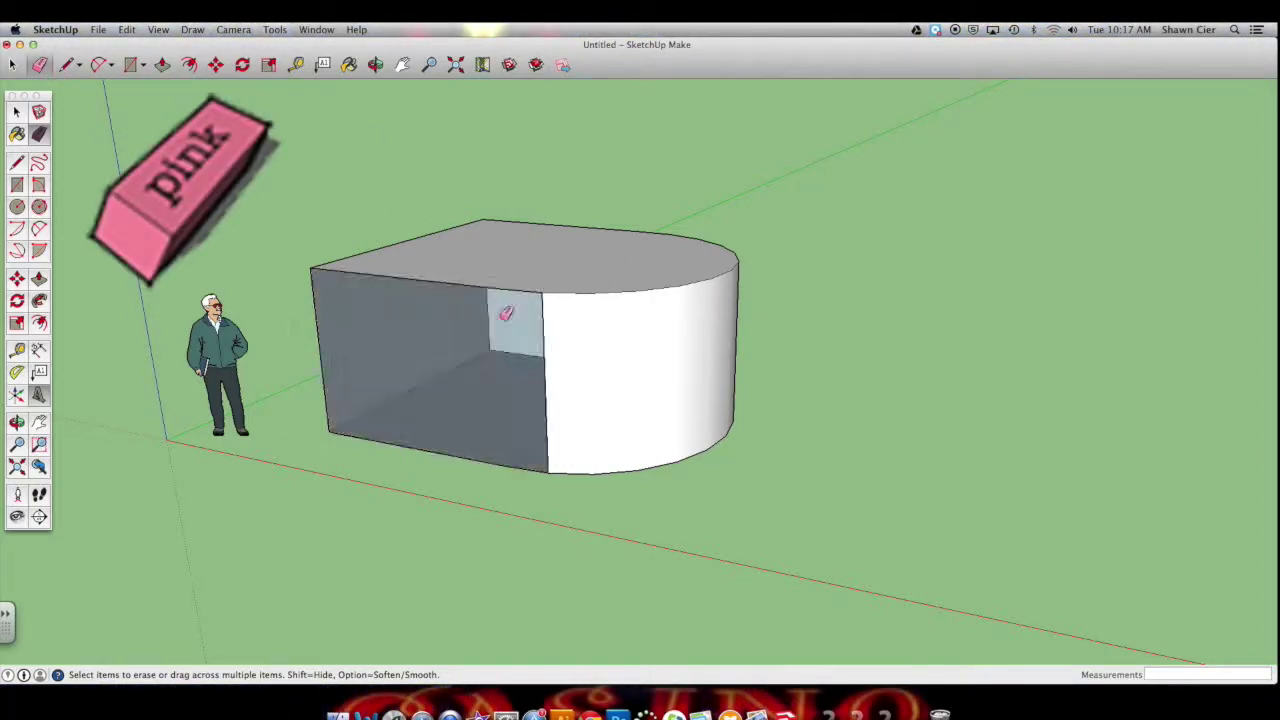
key("super+z")
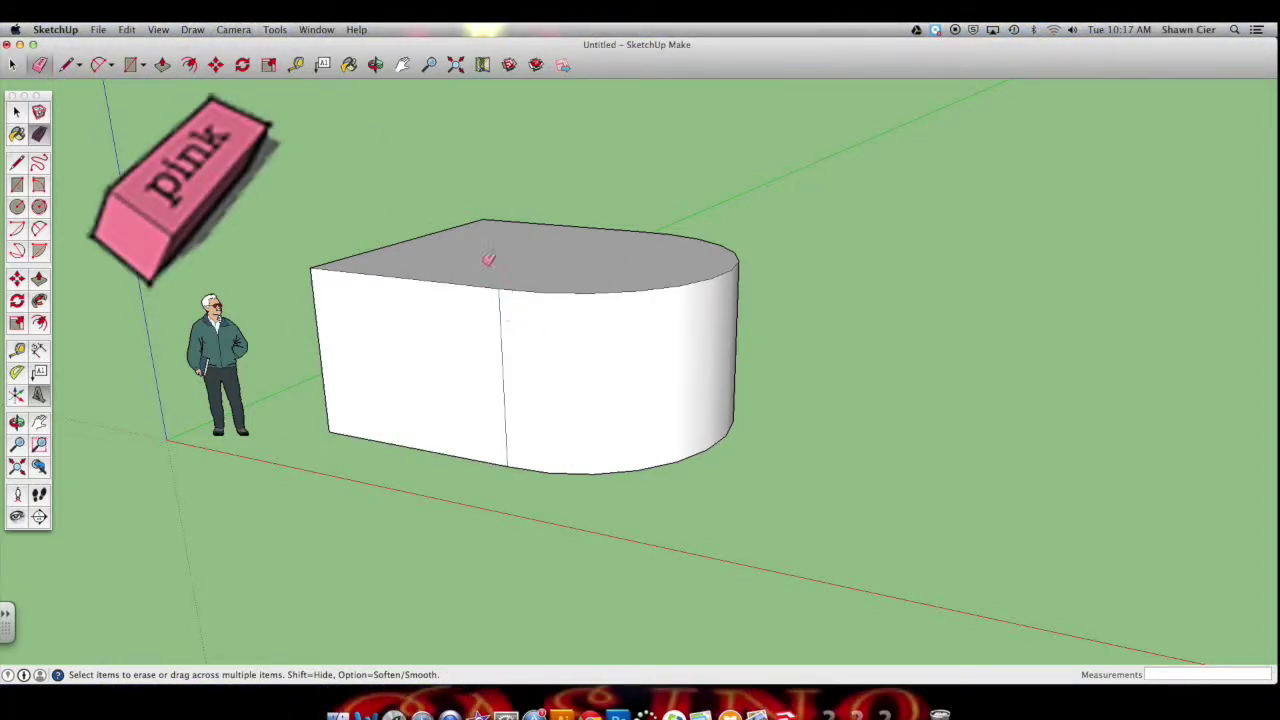
- Draw a diagonal line from the front face's lower outer corner to its top edge, and push the triangular corner partway back through the block
key("l")
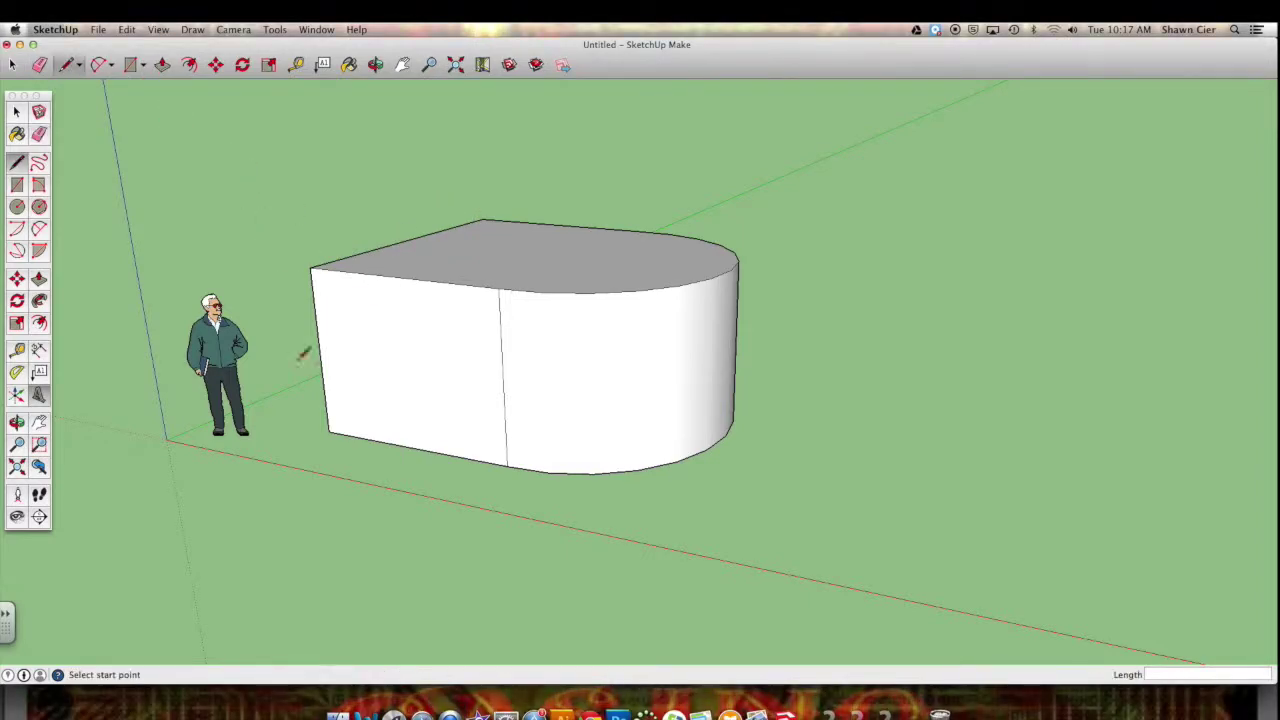
left_click(330, 431)
left_click(415, 281)
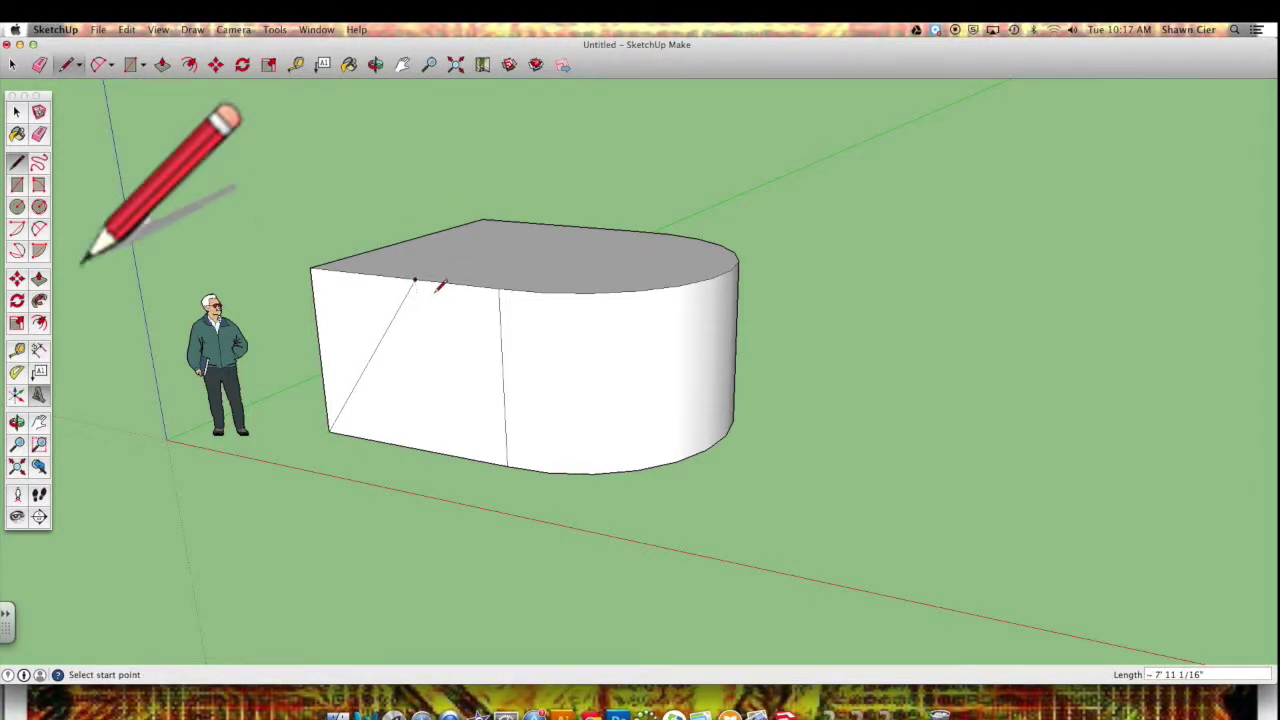
left_click(158, 65)
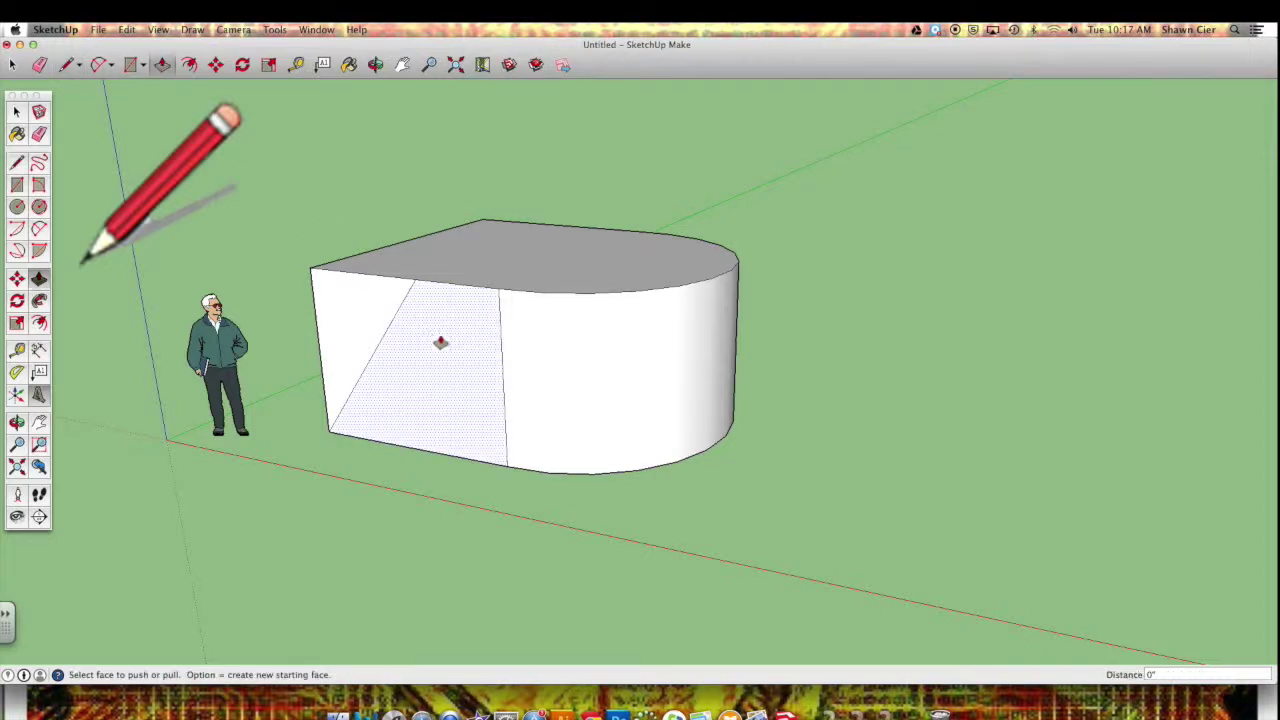
left_click(357, 300)
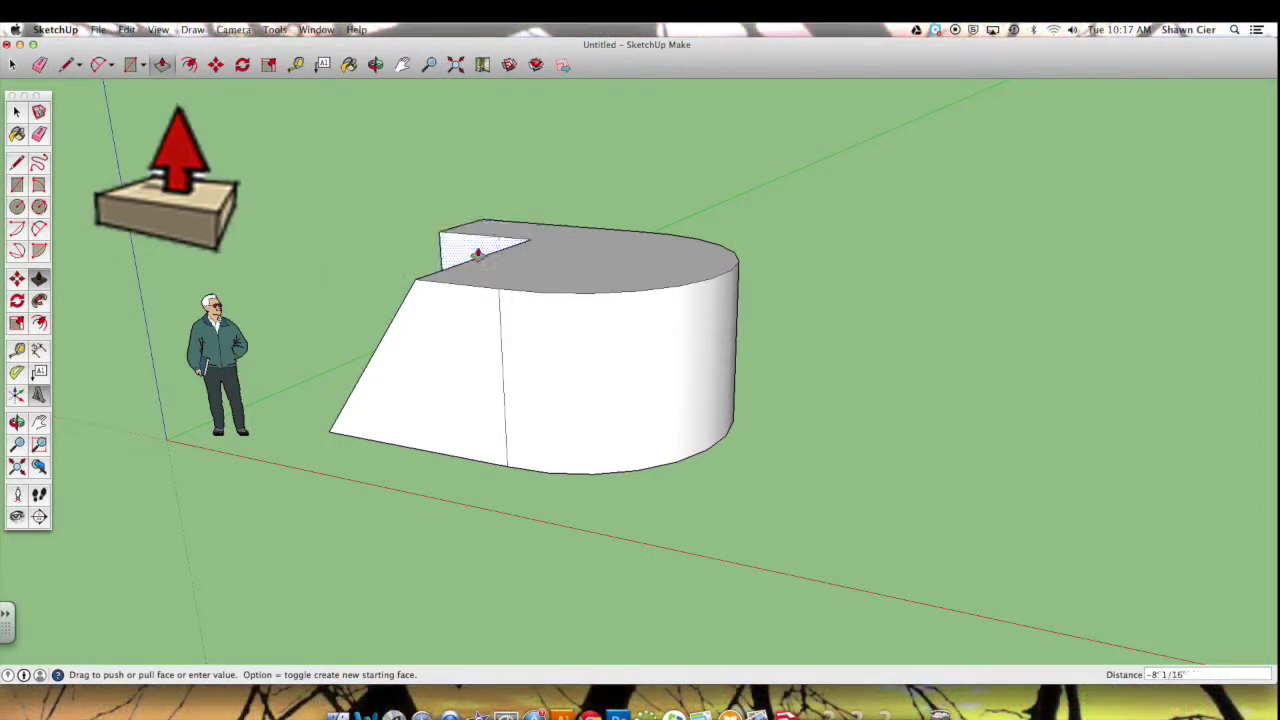
left_click(462, 250)
- Offset the block's top face outline inward and Push/Pull the inner face up about 2' 10" as a second tier
left_click(375, 65)
left_click_drag(337, 289, 838, 470)
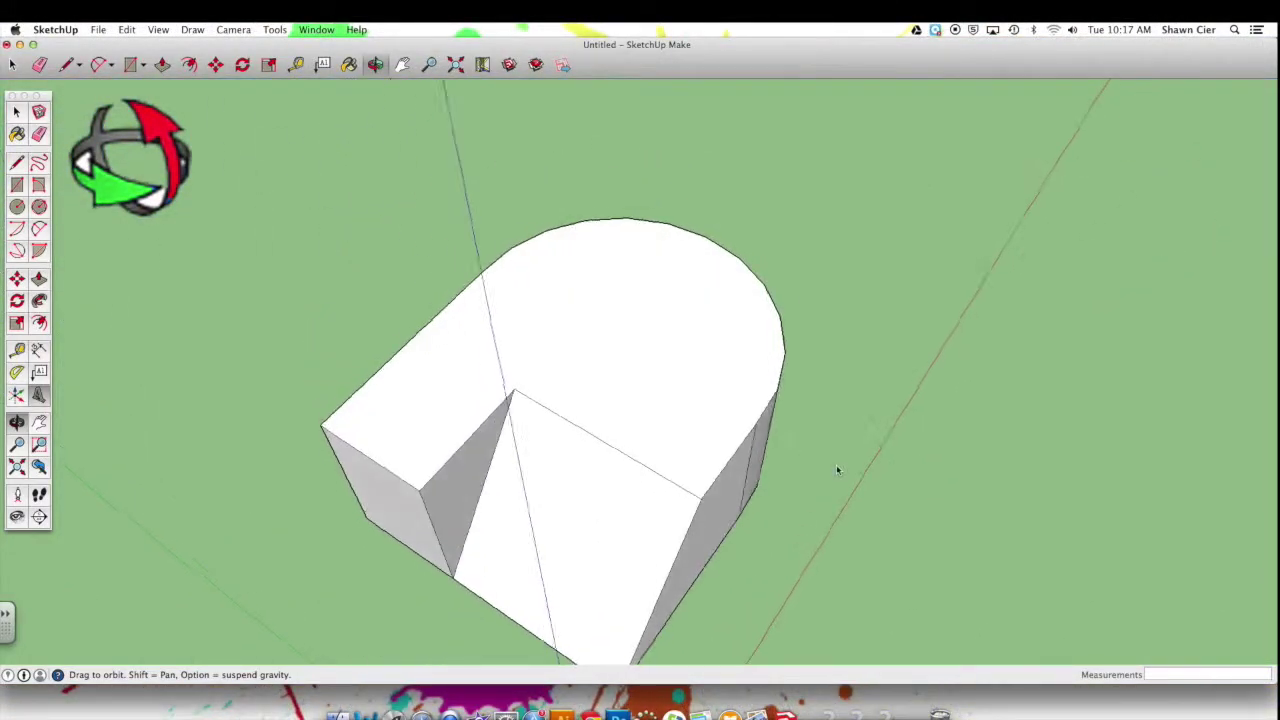
left_click(190, 65)
left_click(450, 350)
left_click(451, 341)
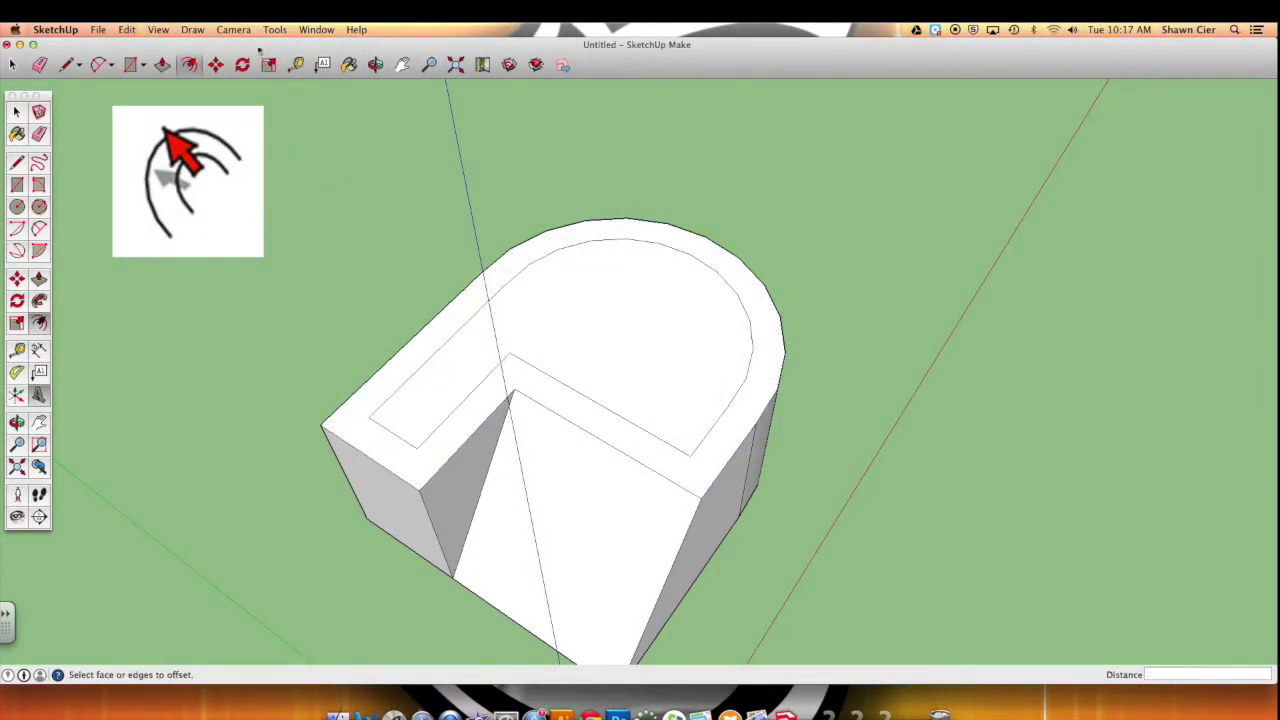
key("p")
left_click_drag(640, 366, 703, 369)
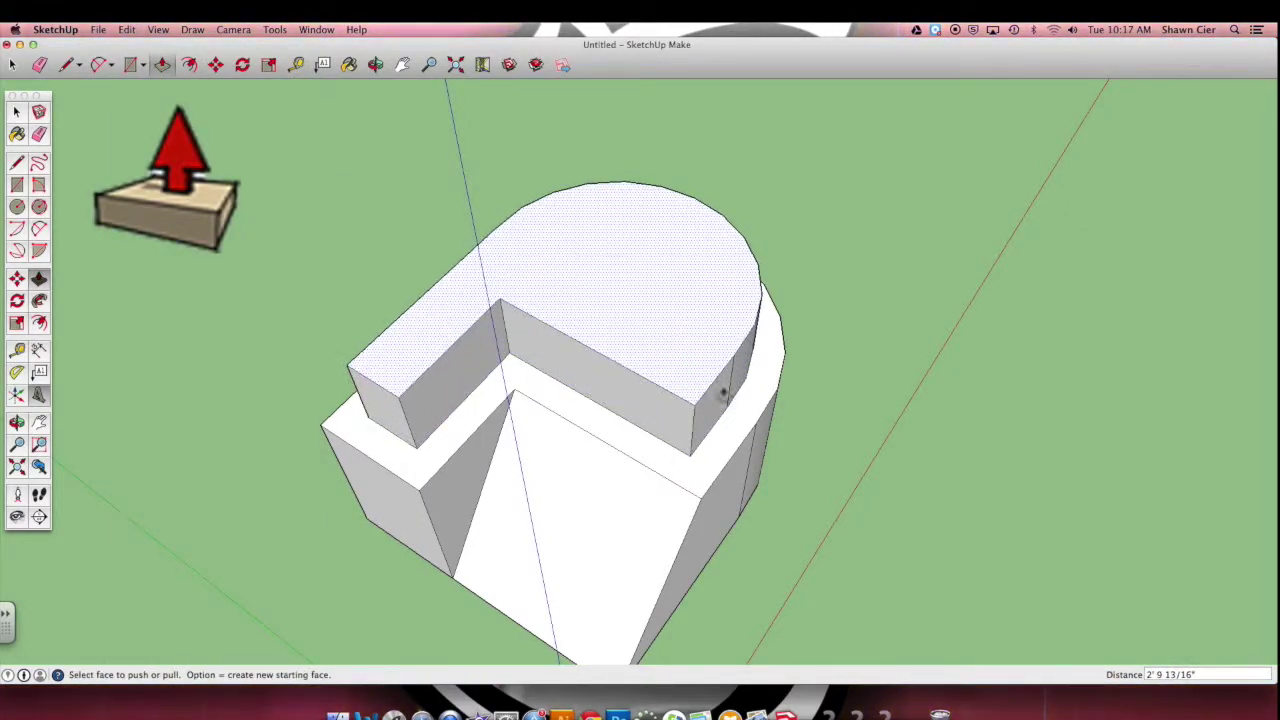
- Try offsetting the upper tier's top face outline slightly inward
left_click(376, 64)
left_click_drag(863, 554, 714, 420)
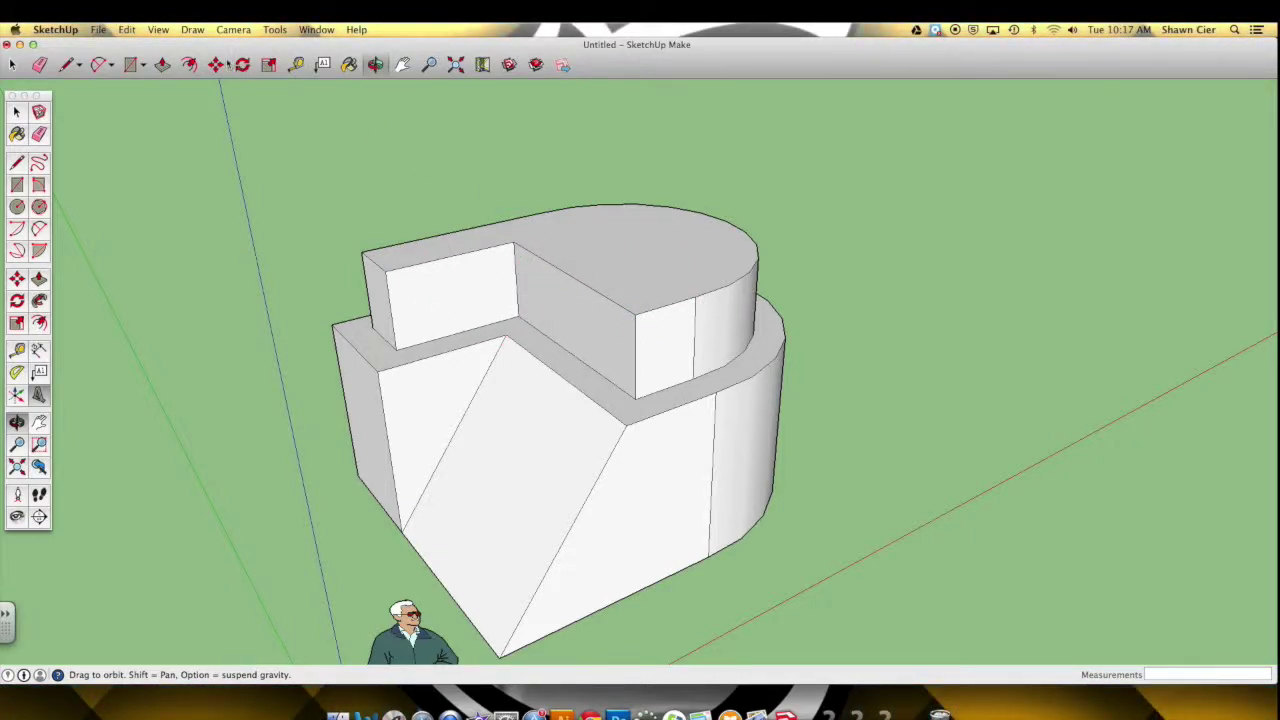
key("f")
left_click(522, 230)
left_click(549, 251)
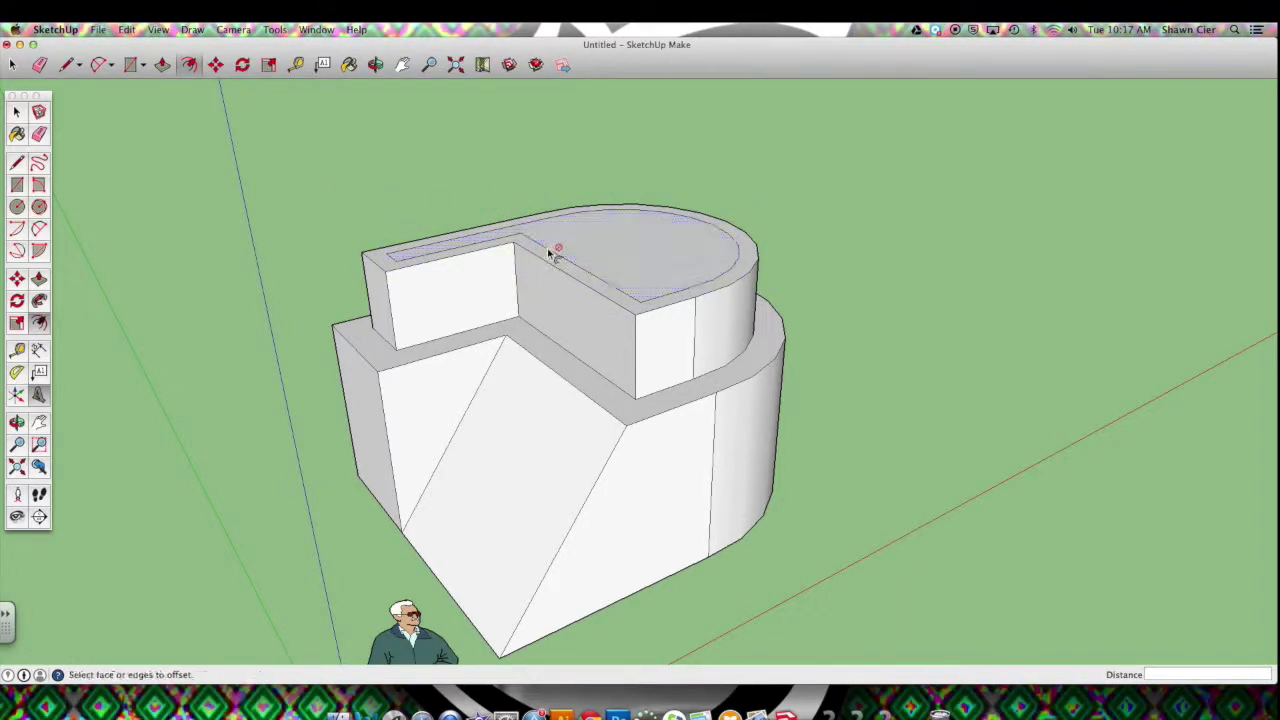
- Offset the upper tier's top face inward about 1' 8", and Push/Pull the inner half-round area up about 1' 1"
left_click(552, 224)
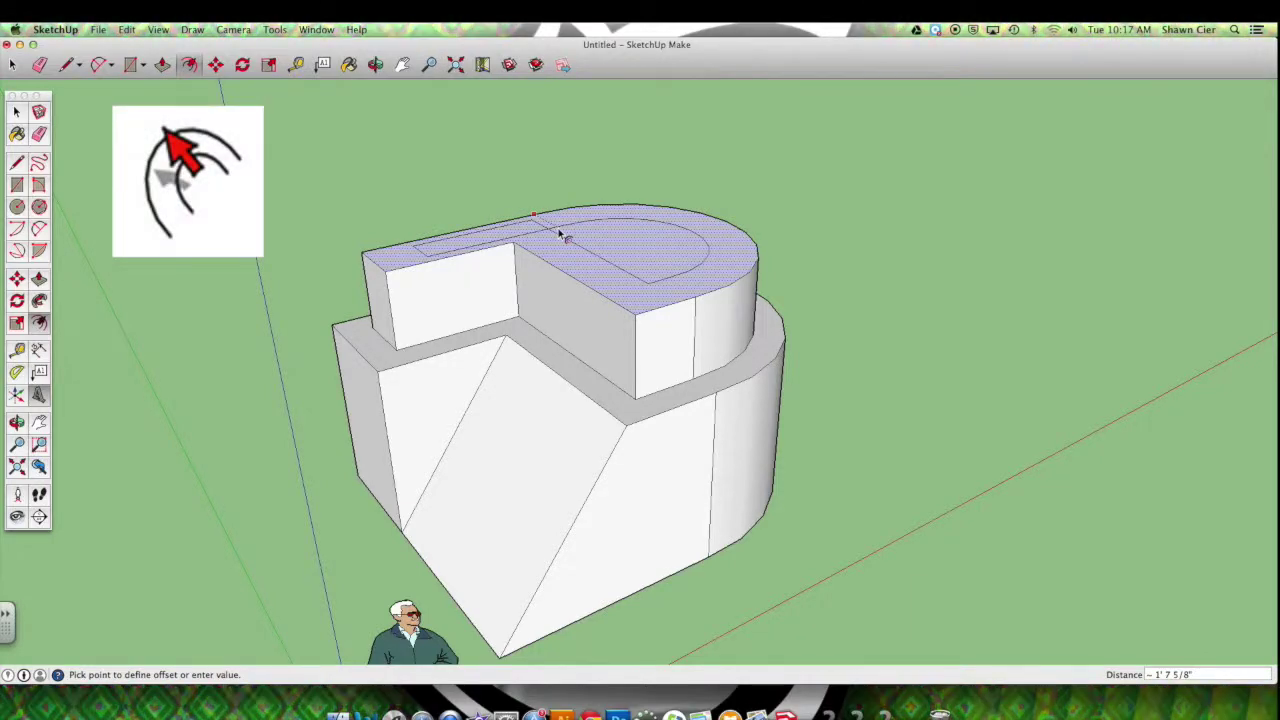
left_click(559, 234)
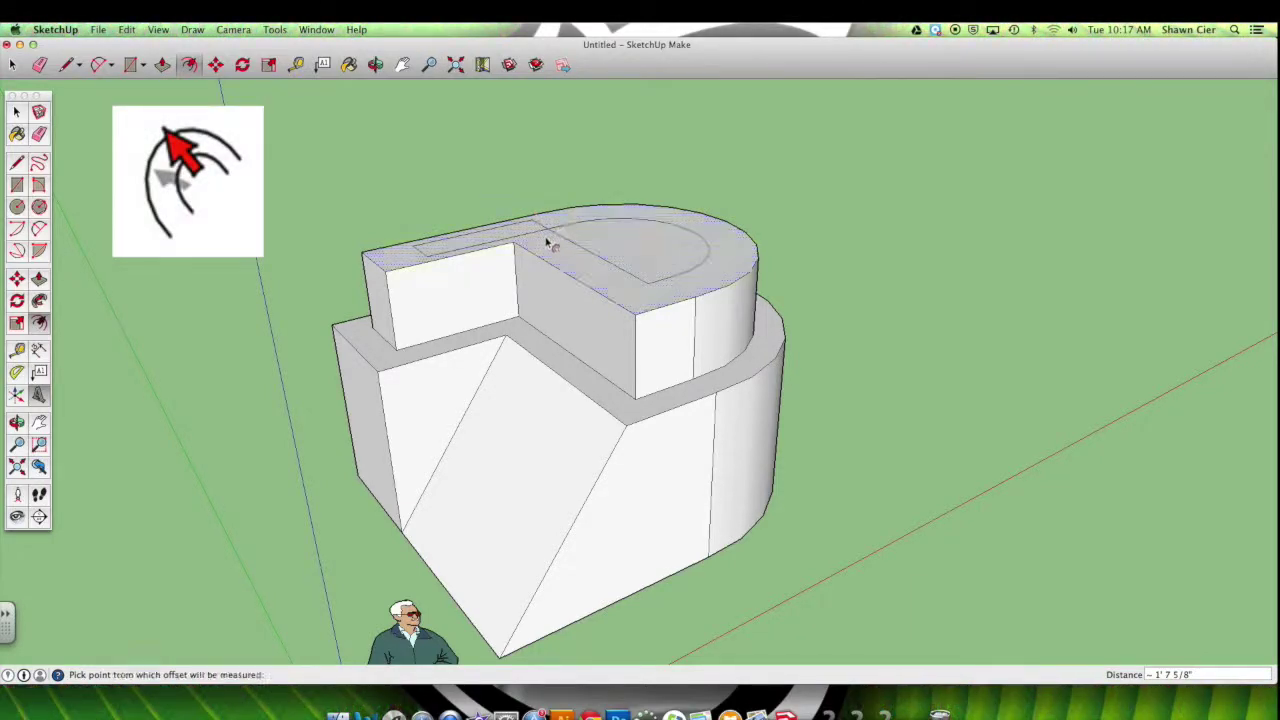
left_click(165, 66)
left_click_drag(689, 280, 650, 212)
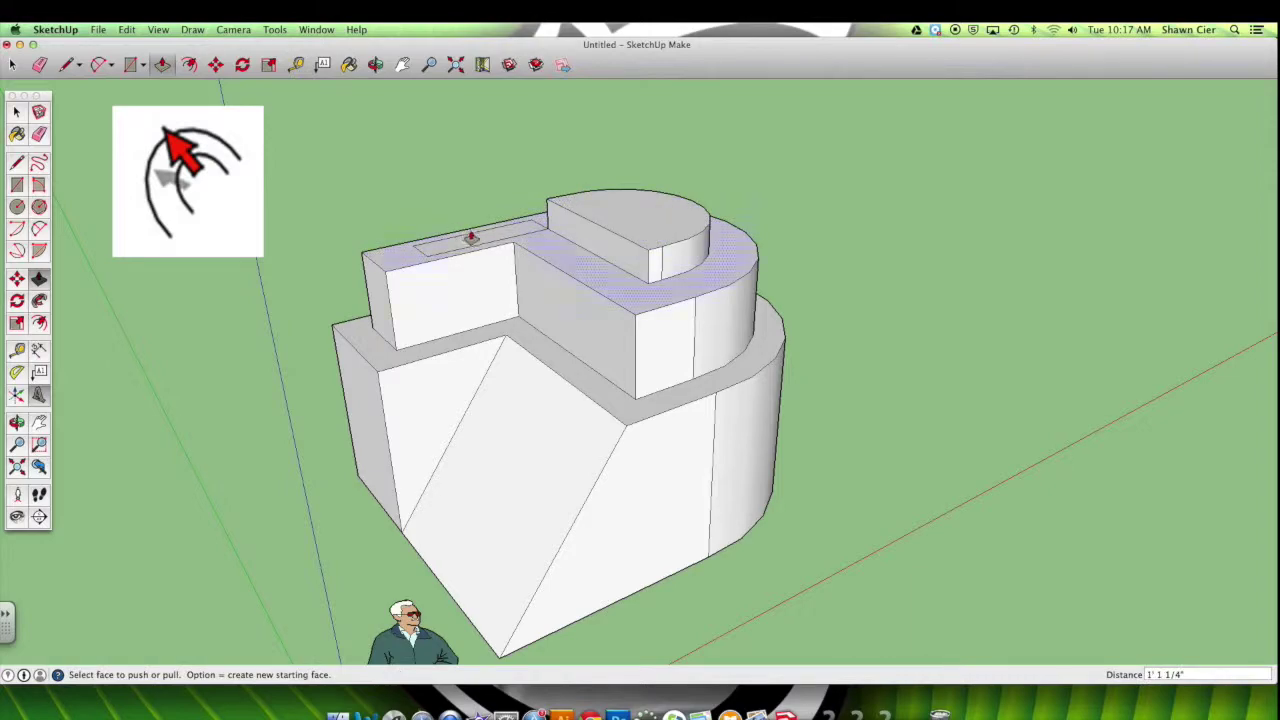
- Push/Pull the narrow rectangle on the second tier's top up about 8"
left_click(484, 232)
left_click(486, 219)
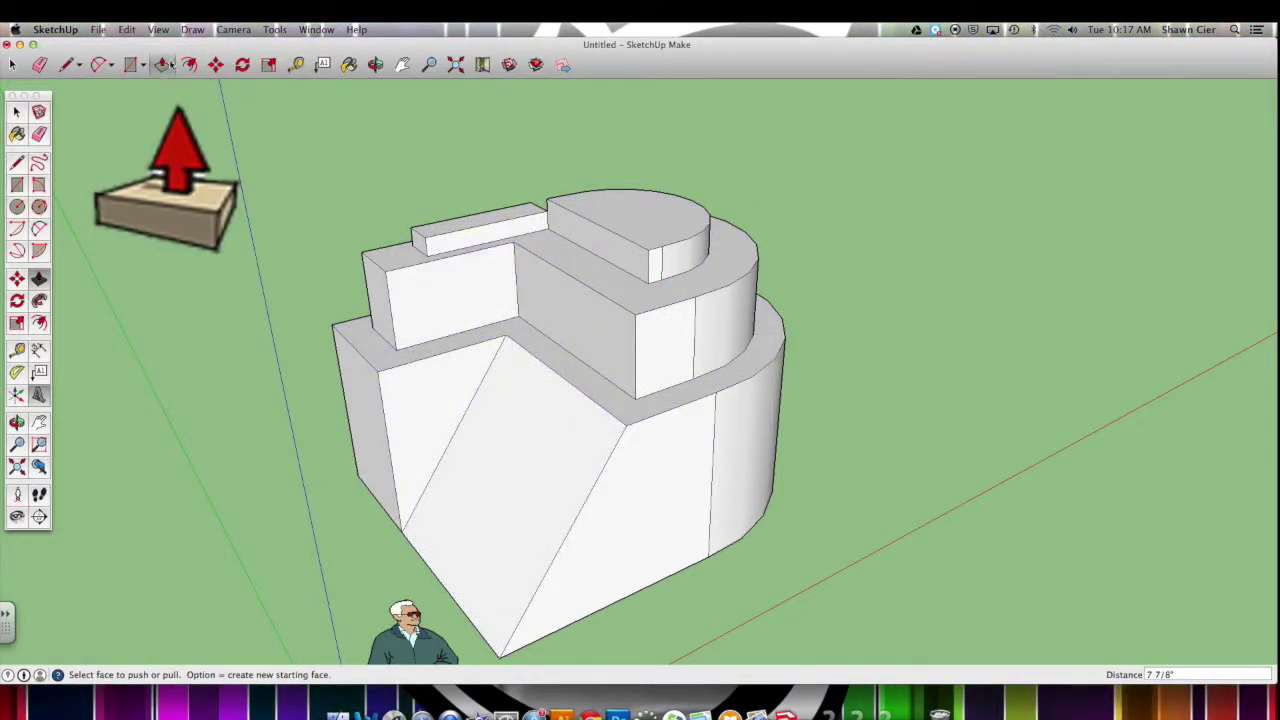
- Draw two crossing diagonal lines between opposite corners of the sloped cutout face
left_click(72, 68)
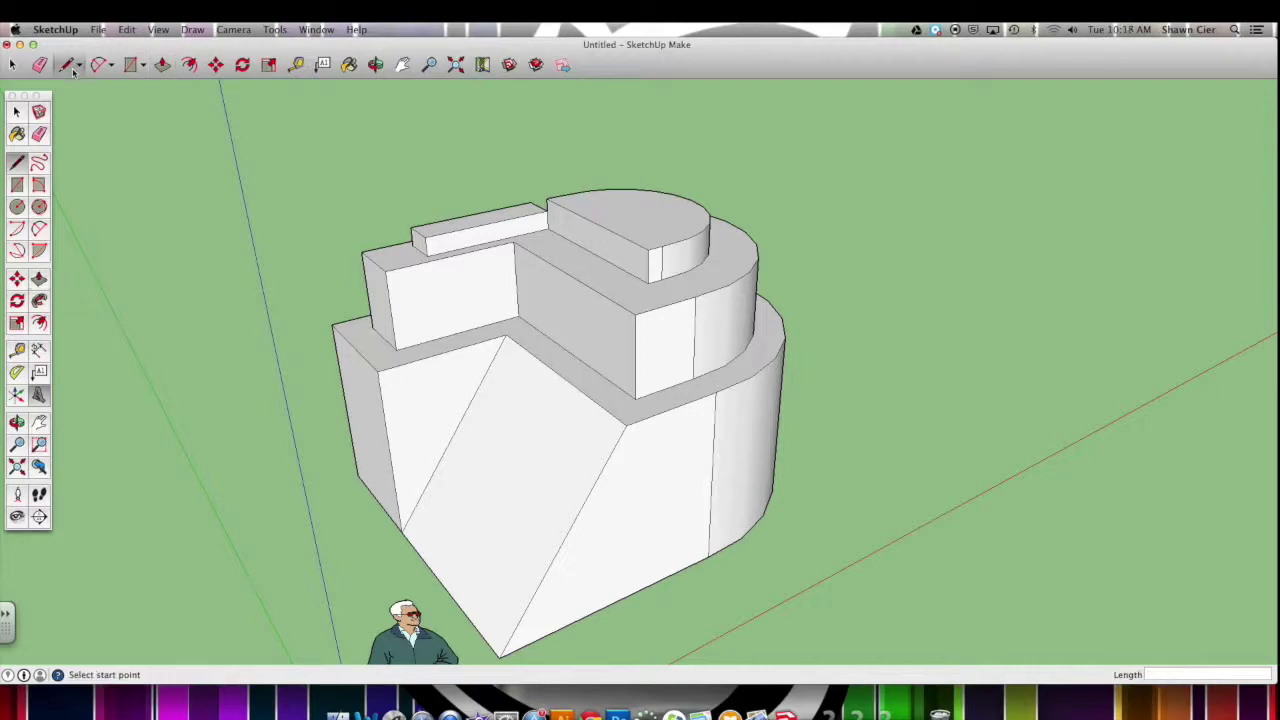
left_click(505, 336)
left_click(500, 655)
left_click(404, 530)
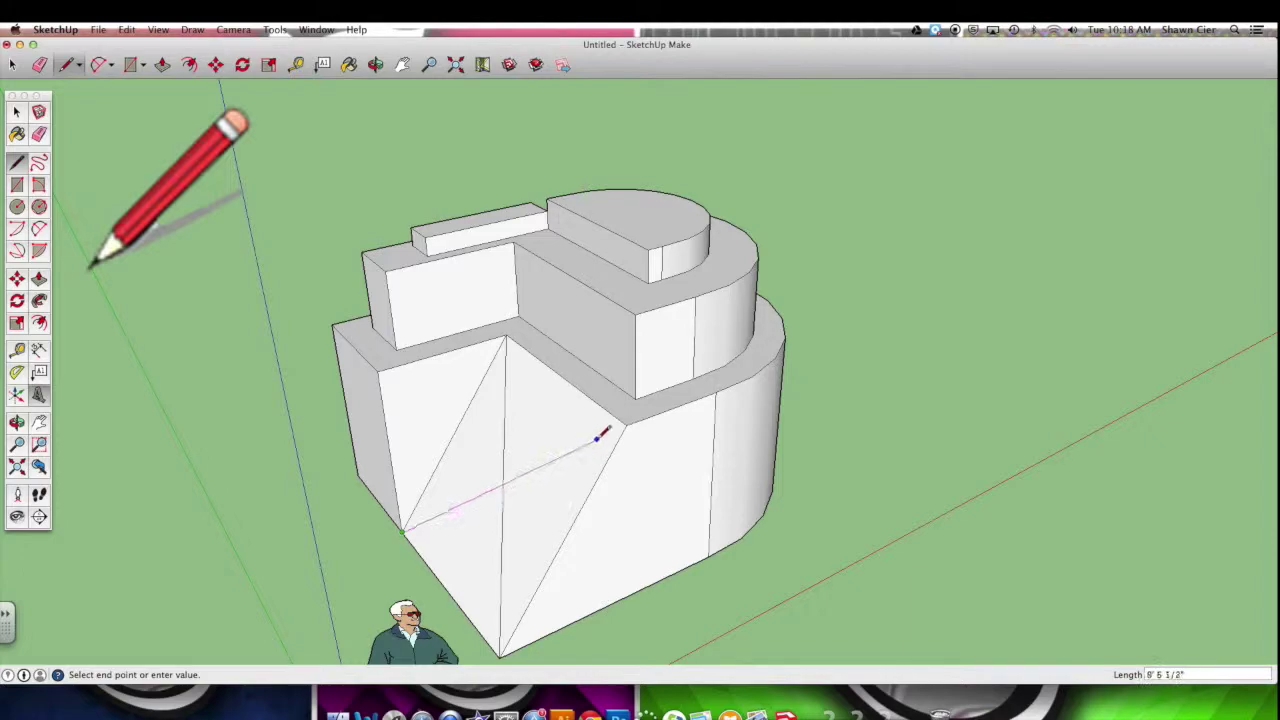
left_click(631, 422)
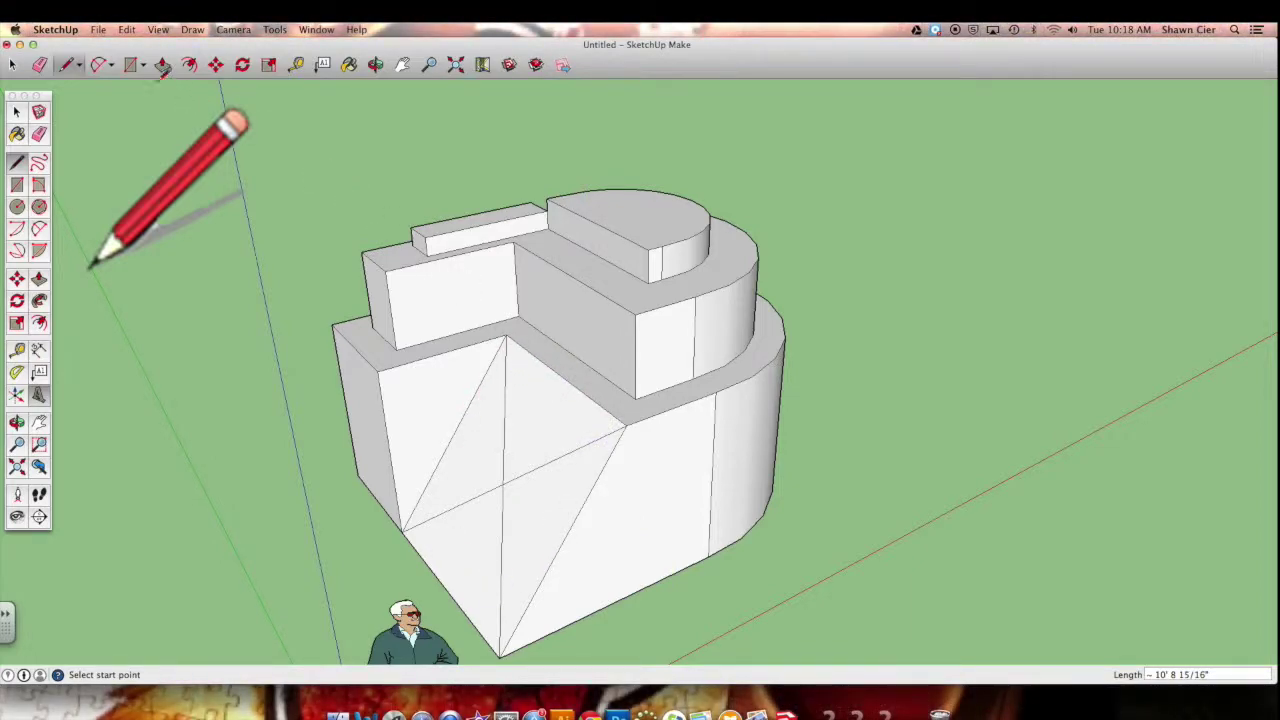
- Move the diagonals' crossing point on the sloped face outward about 3' to form a protruding pyramid
left_click(215, 65)
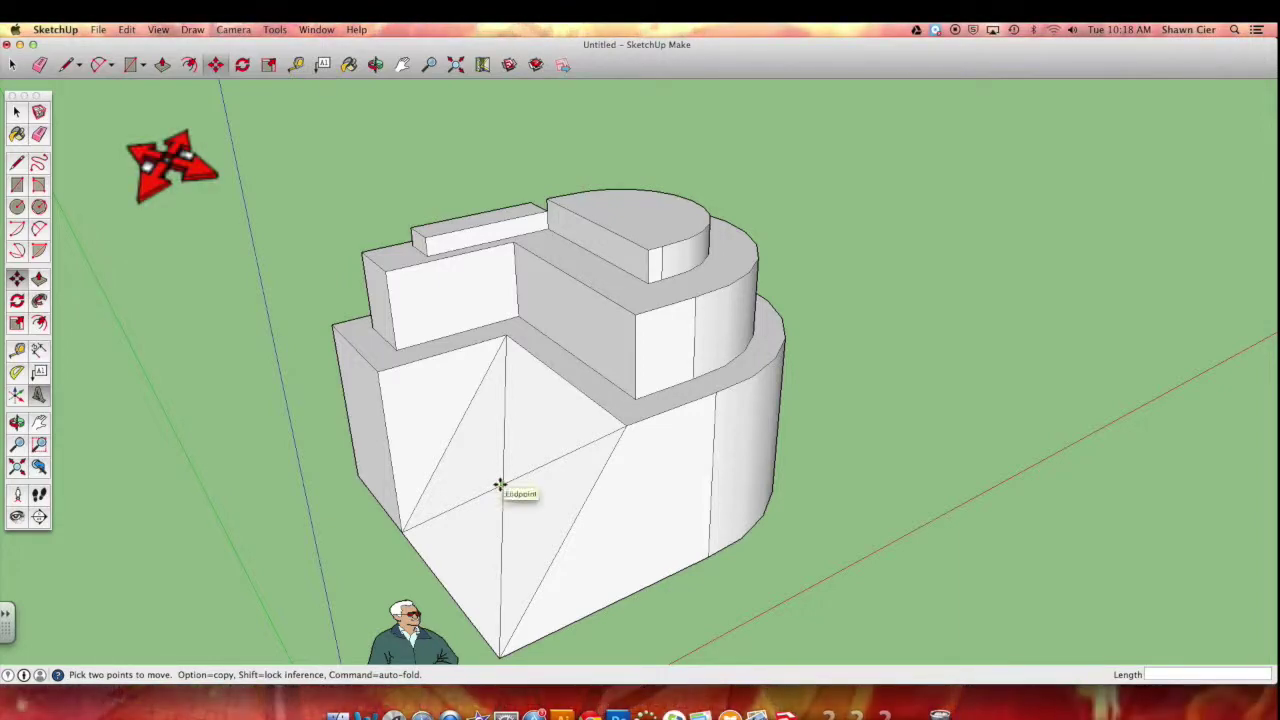
left_click(505, 482)
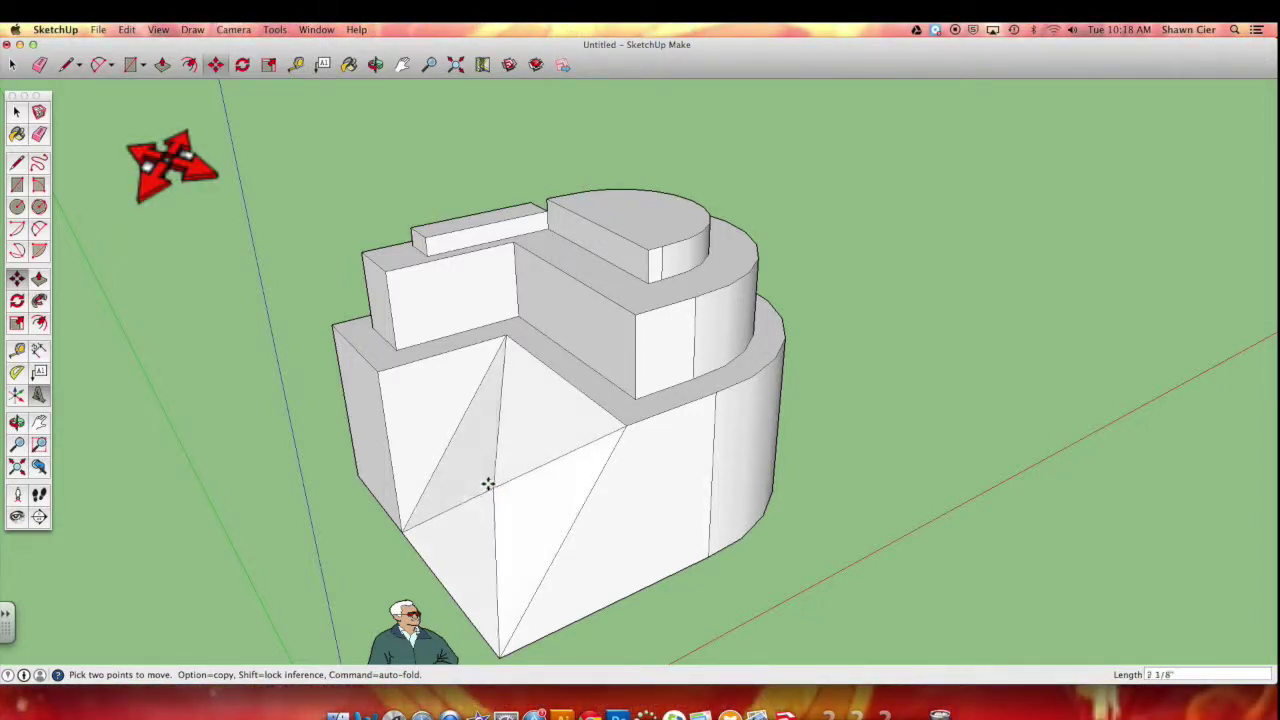
left_click(411, 475)
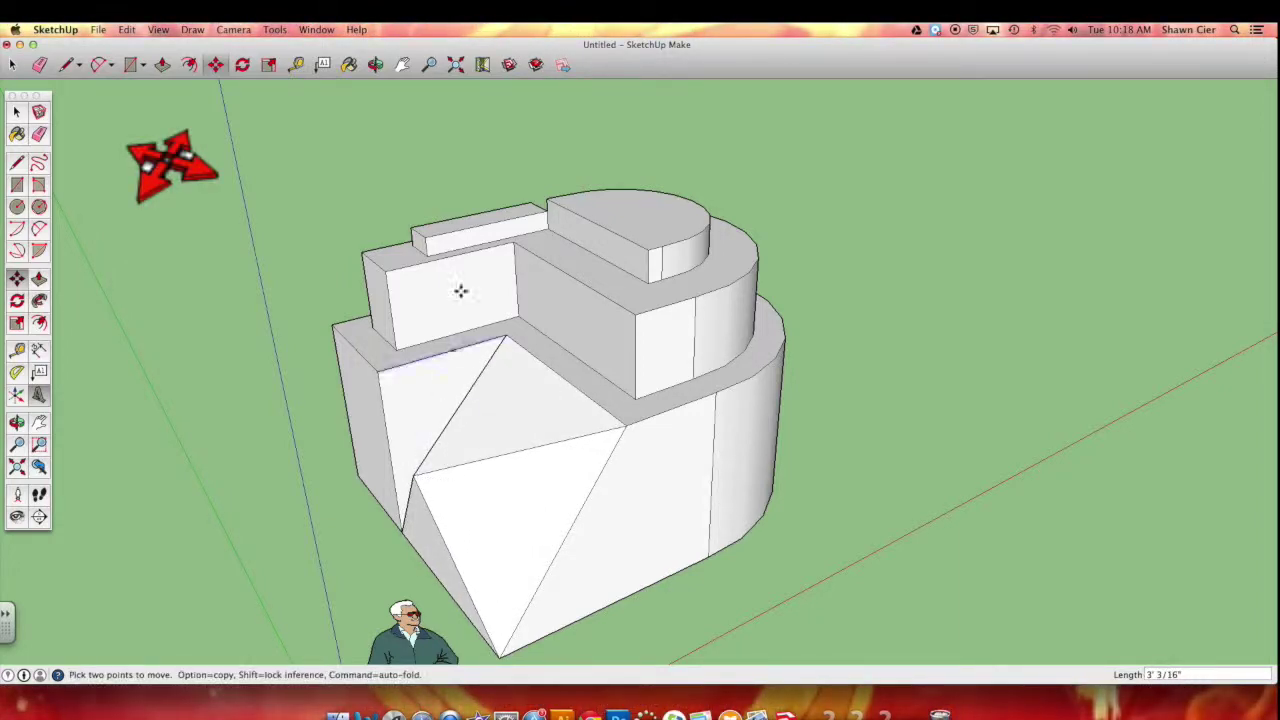
- Draw two crossing diagonals between opposite corners on top of the narrow raised strip
middle_click_drag(451, 343, 717, 334)
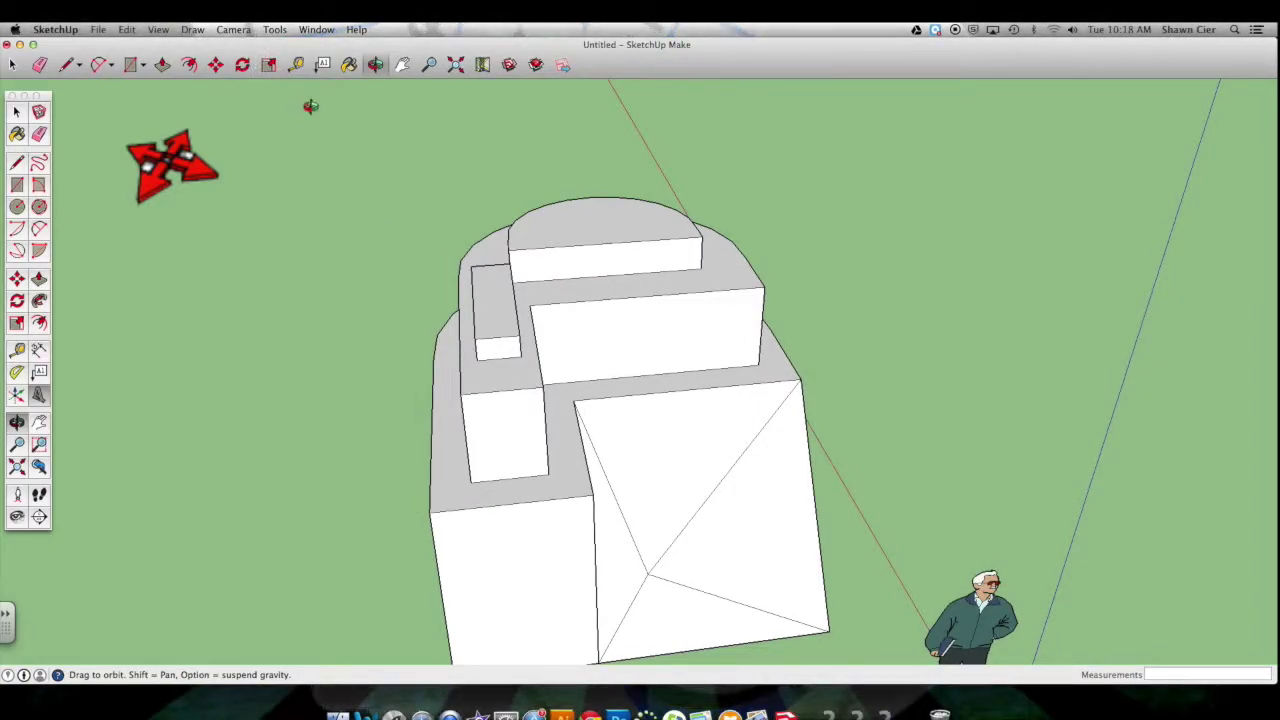
left_click_drag(517, 398, 520, 126)
scroll(544, 184, "up", 3)
scroll(565, 208, "up", 2)
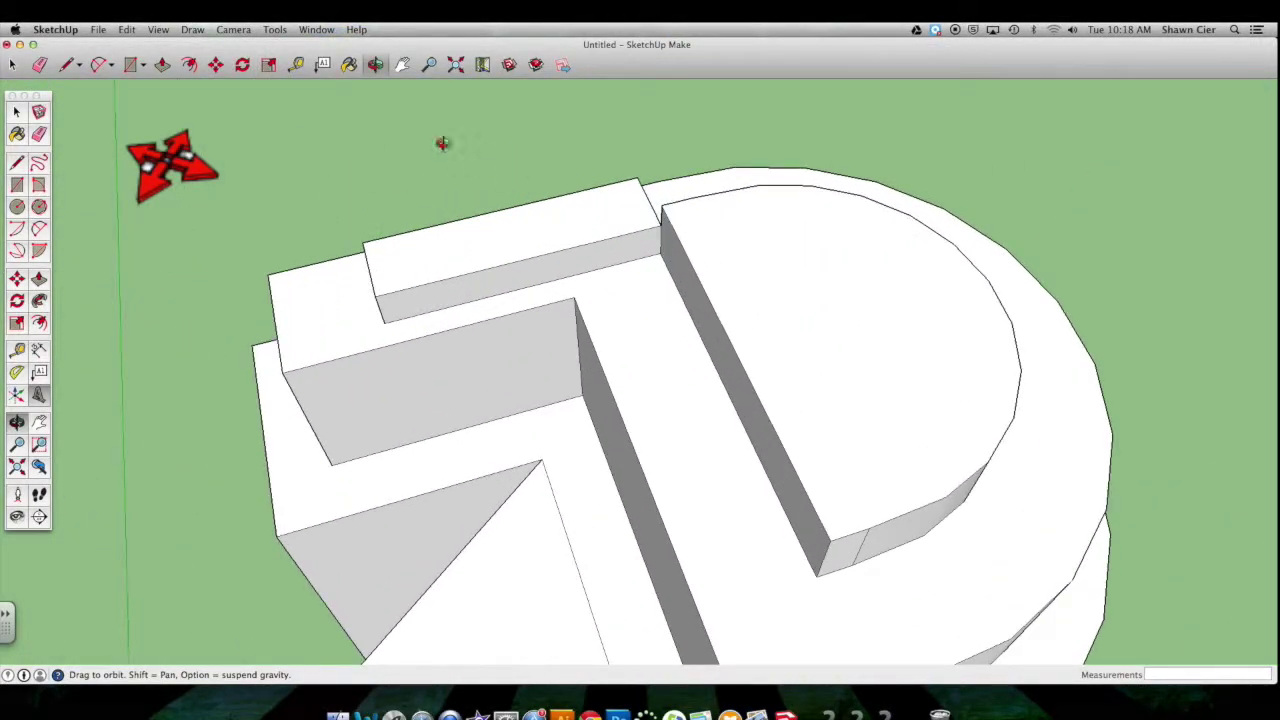
key("l")
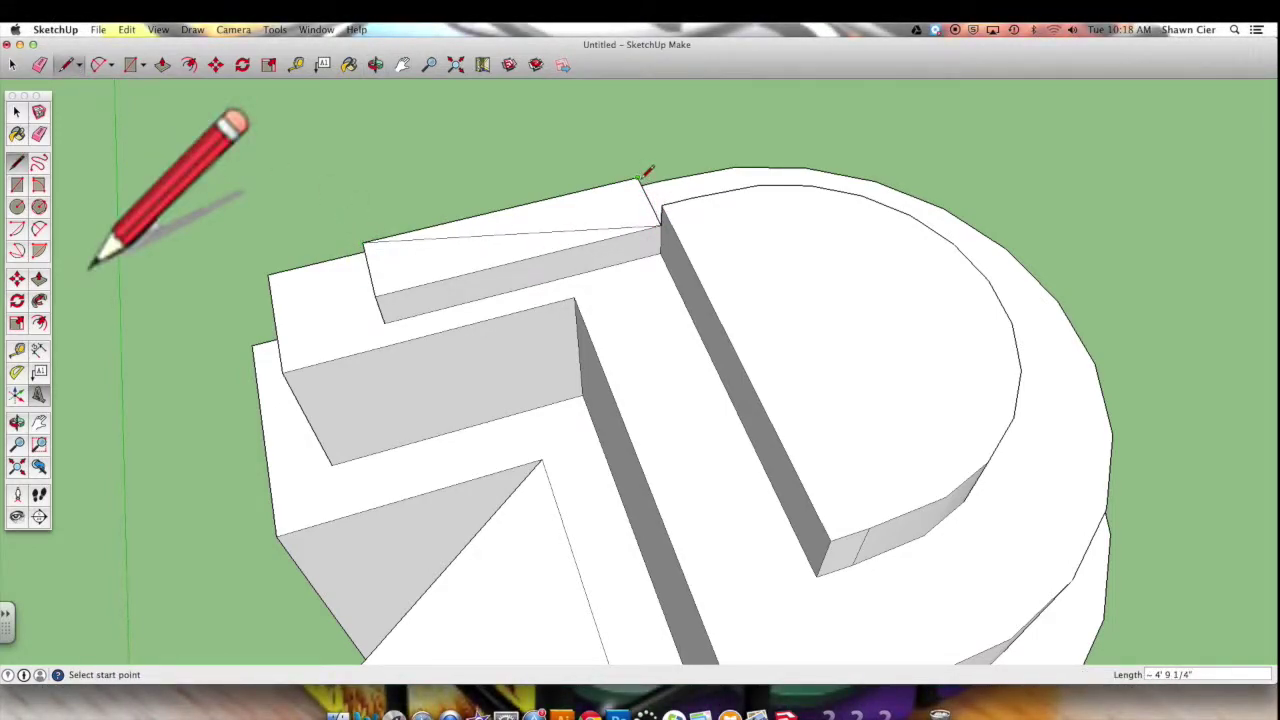
left_click(385, 287)
scroll(400, 283, "down", 4)
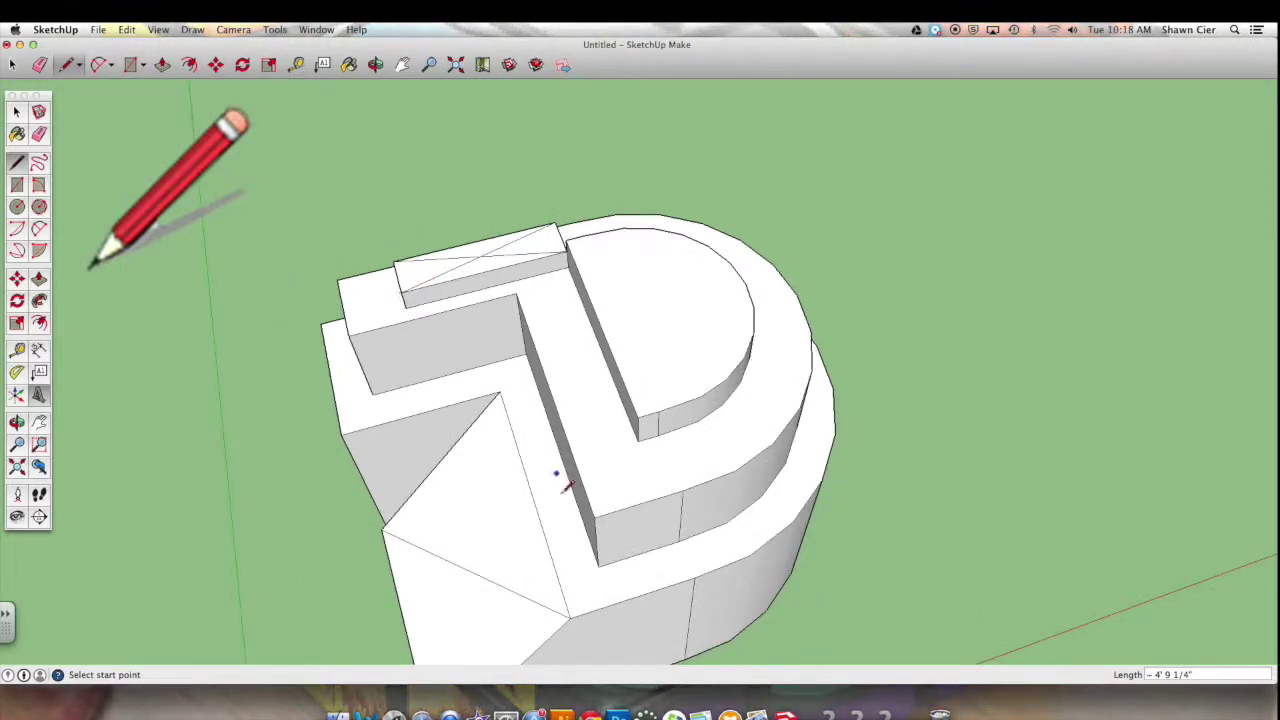
scroll(518, 578, "down", 2)
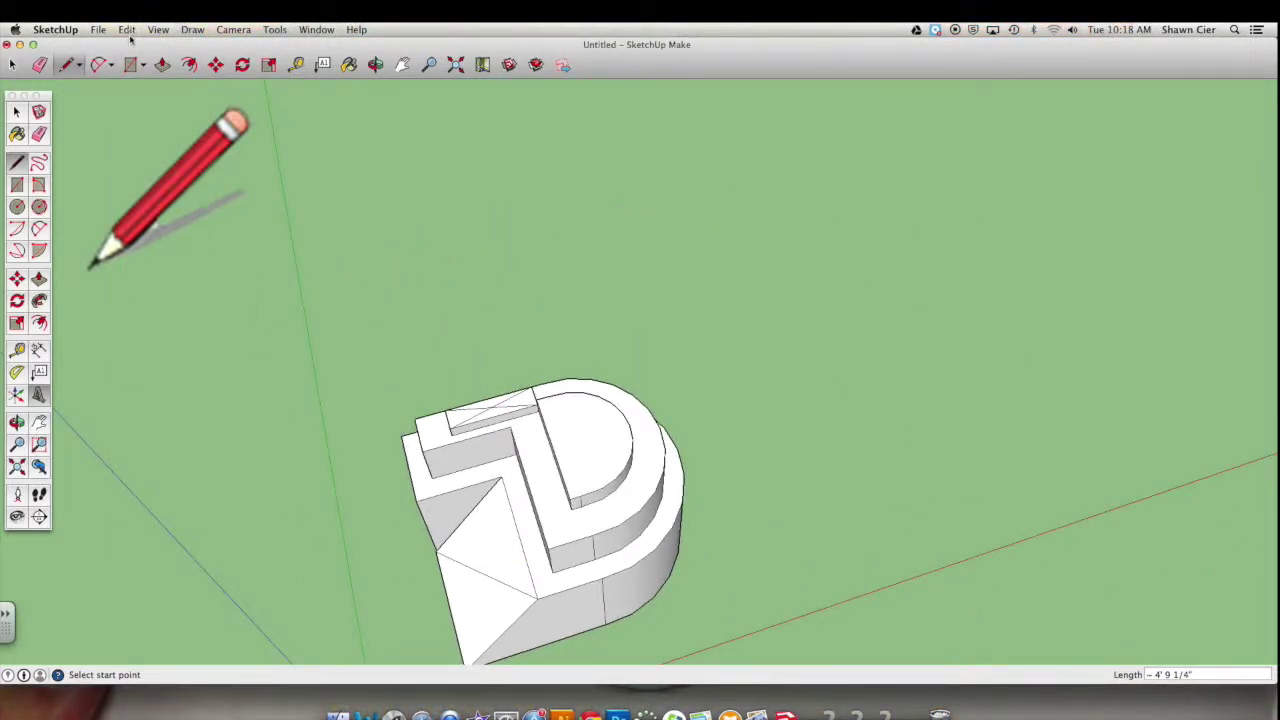
- Move the crossing point on the raised strip up about 2' 4" along the blue axis to form a pyramid roof
left_click(215, 64)
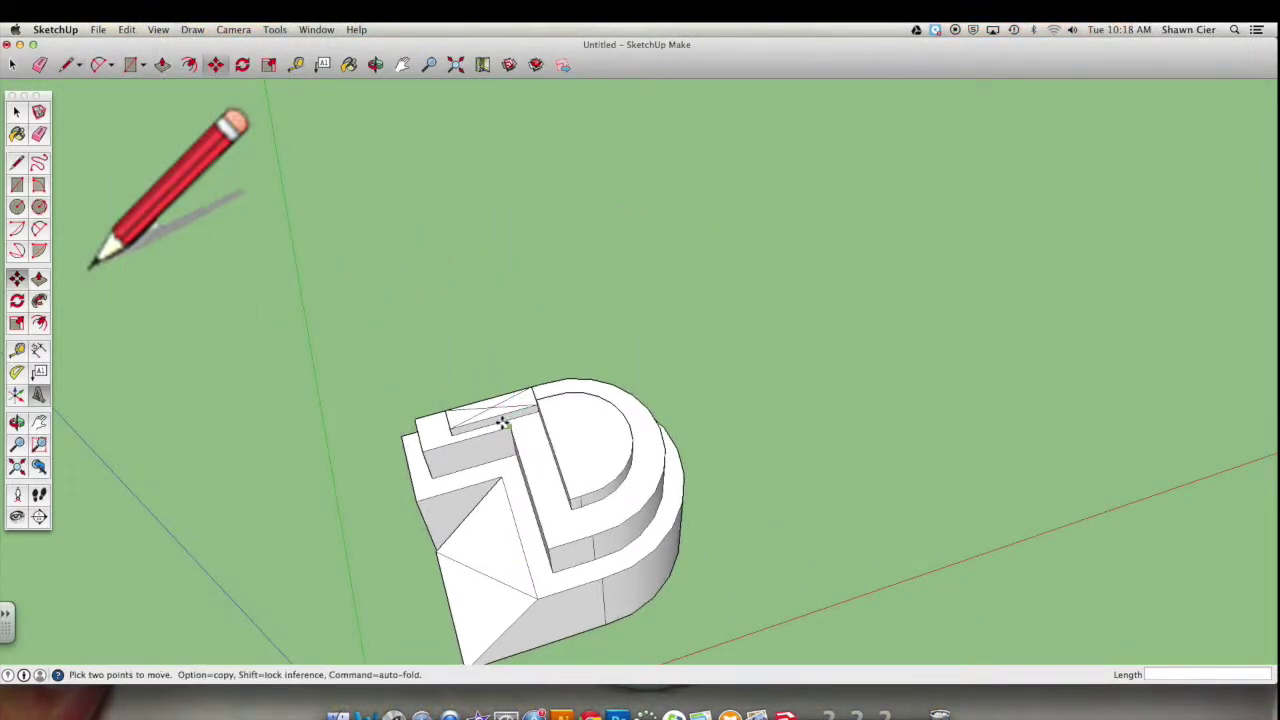
middle_click_drag(497, 420, 489, 358)
scroll(489, 358, "up", 2)
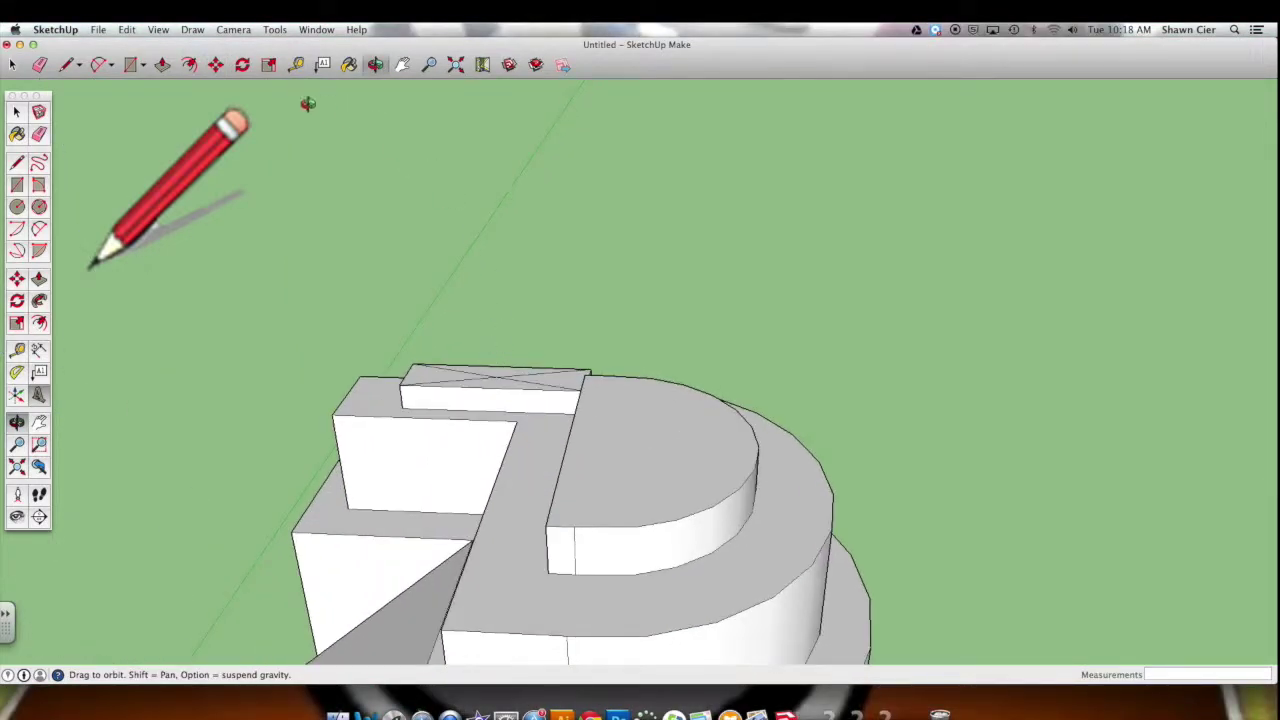
left_click(216, 64)
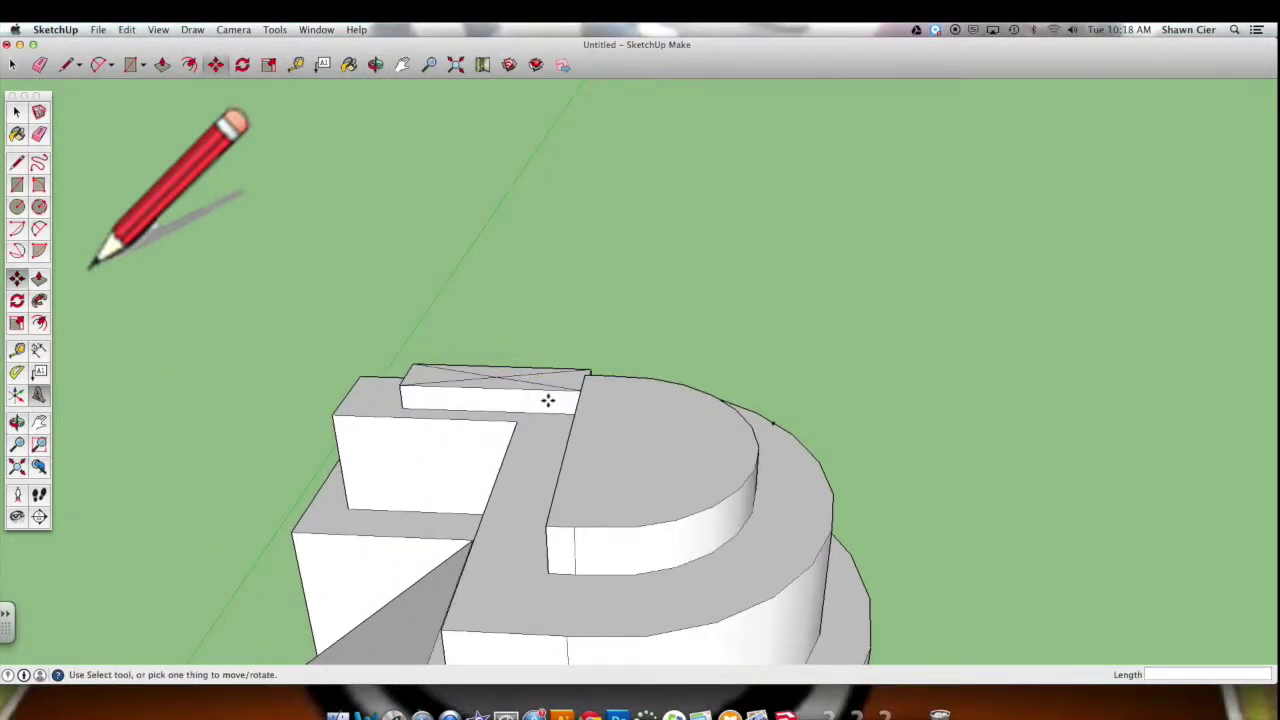
left_click(491, 374)
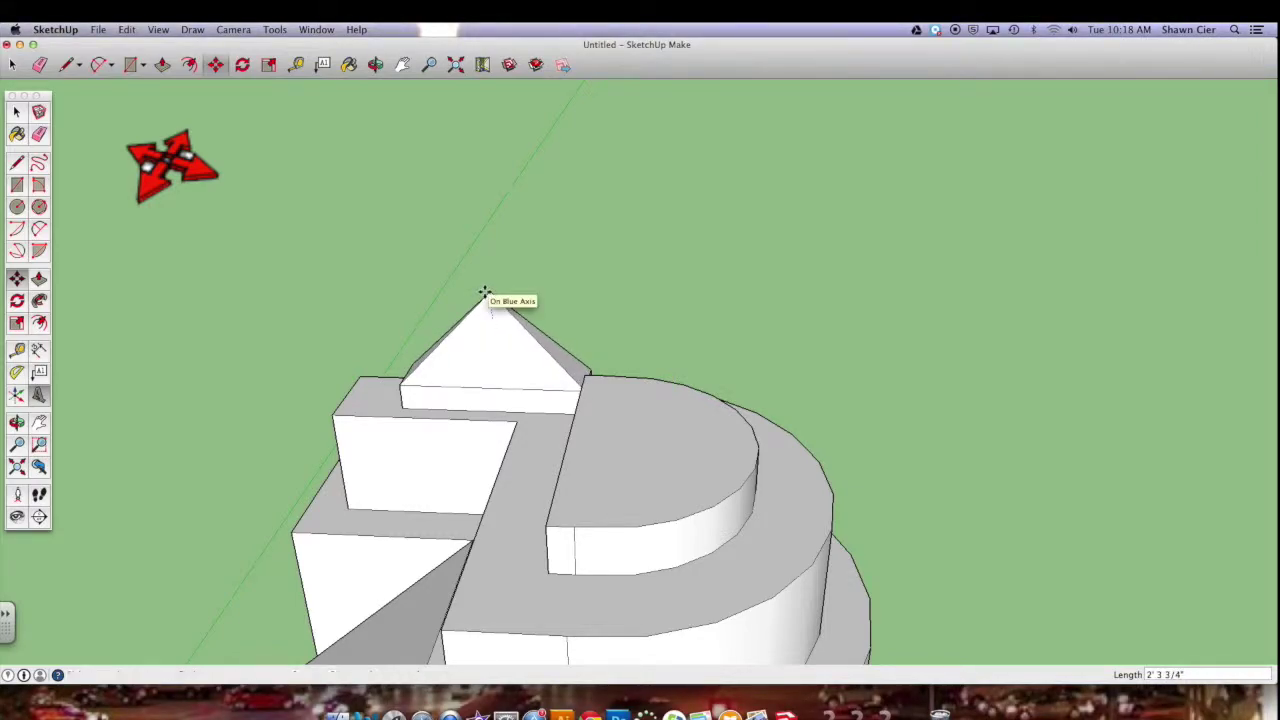
scroll(484, 292, "down", 2)
scroll(485, 292, "down", 2)
left_click(485, 292)
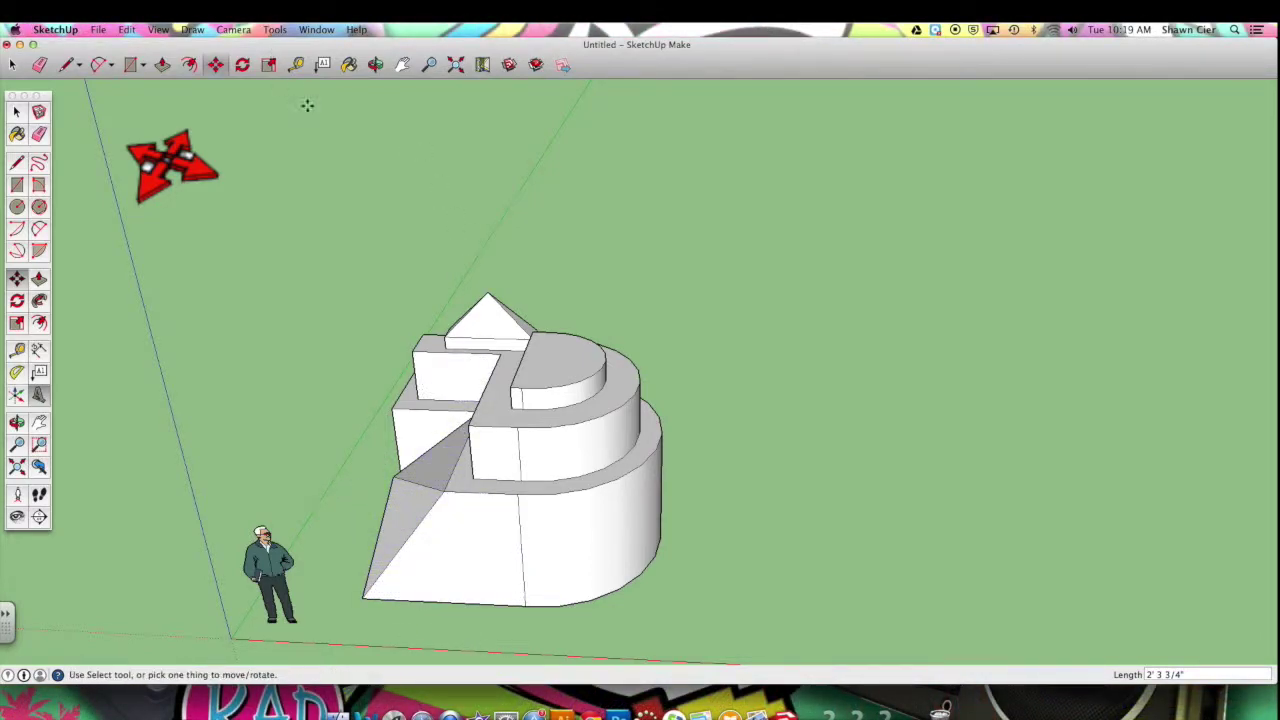
- Draw a vertical line about 2' 10" long between the edge midpoints of the second tier's flat side face beside the rounded end
left_click(375, 64)
left_click_drag(360, 163, 350, 250)
scroll(803, 440, "down", 5)
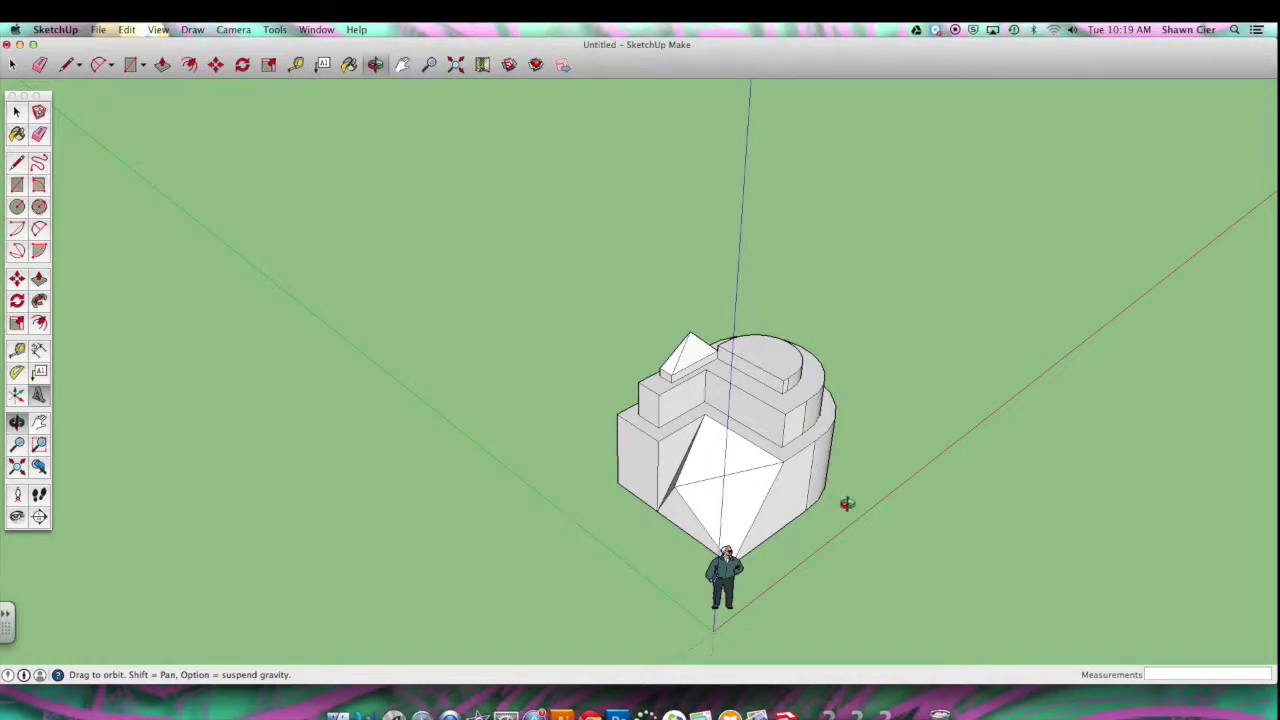
scroll(808, 405, "up", 5)
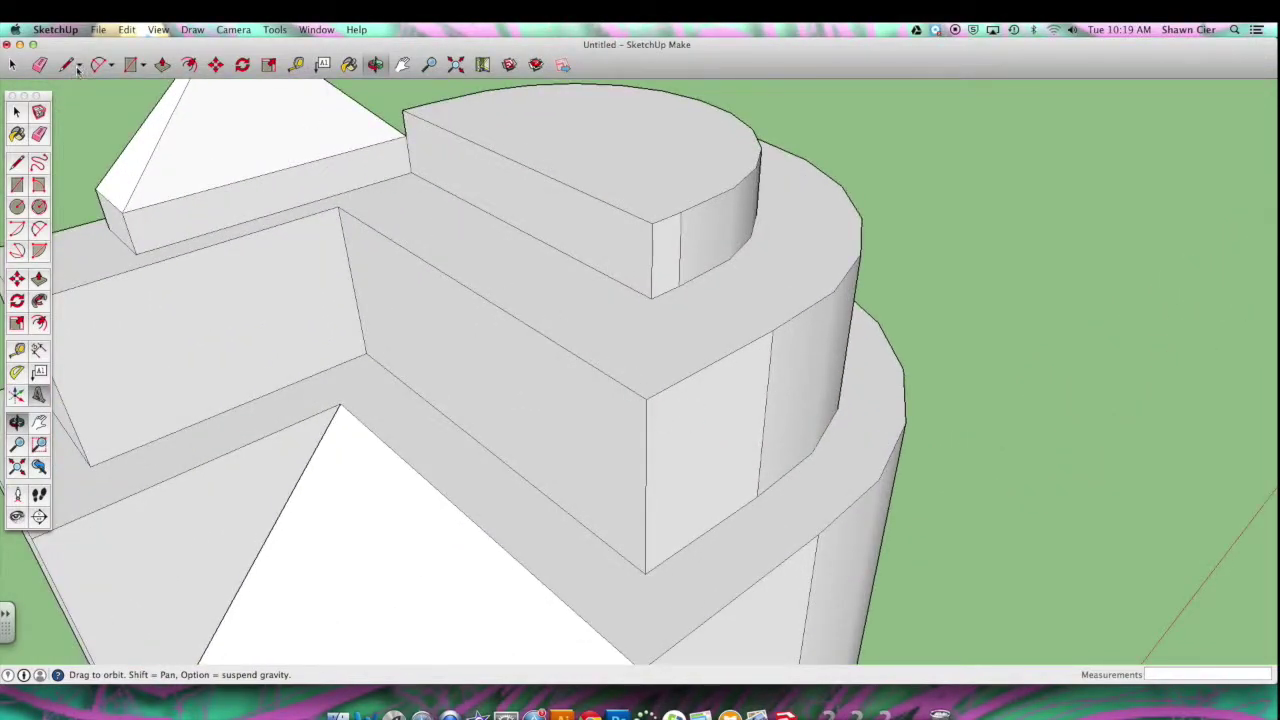
left_click(70, 65)
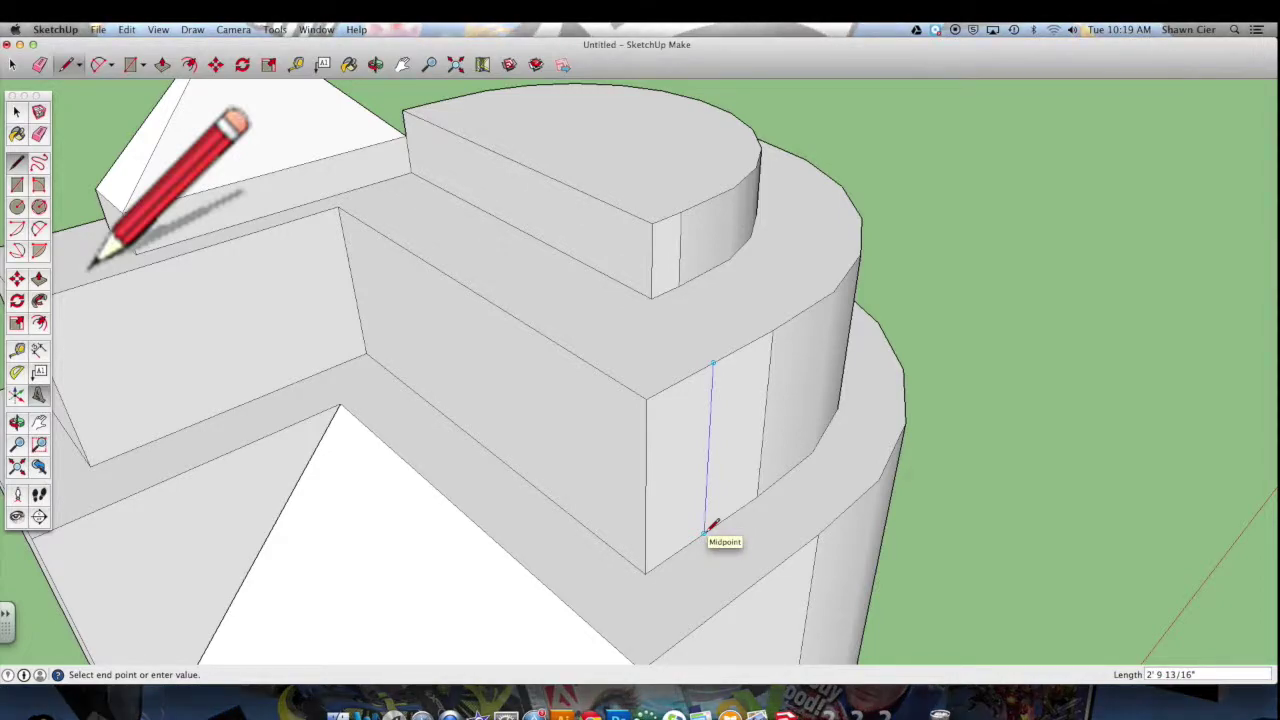
left_click(707, 530)
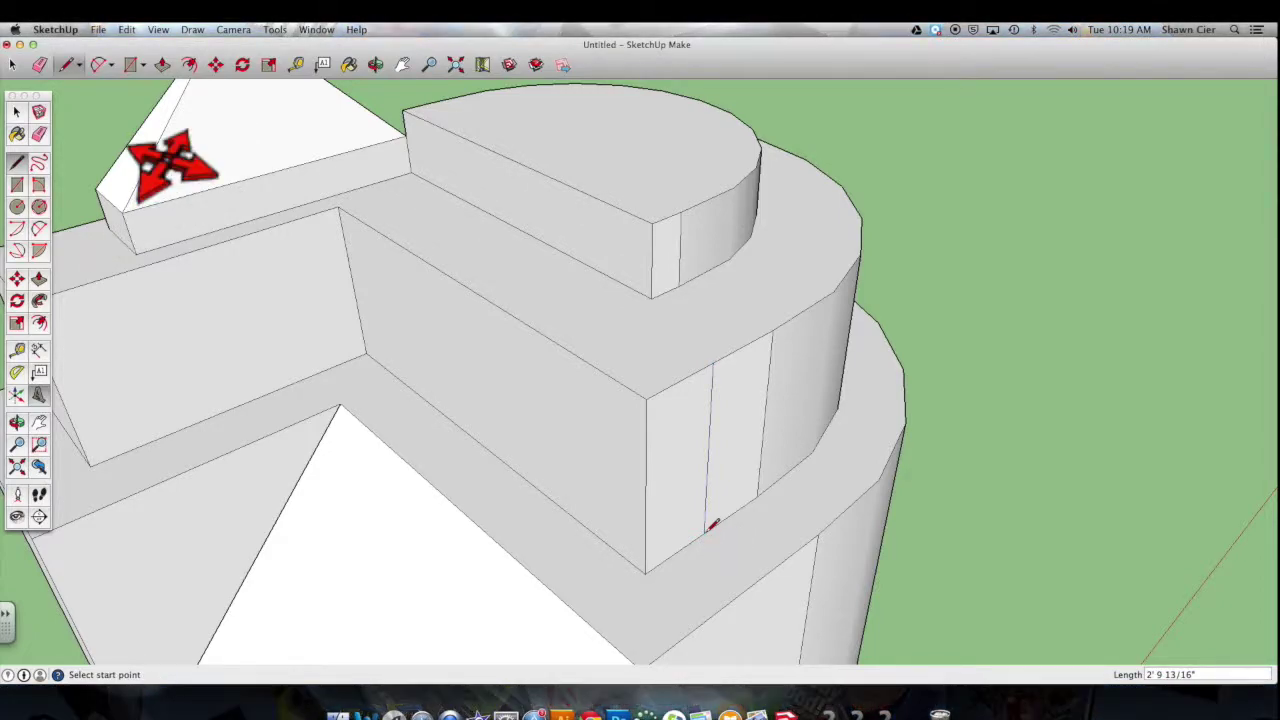
- Move the second tier's vertical midline outward about 2' 2" along the green axis to form a pointed projection
left_click(215, 64)
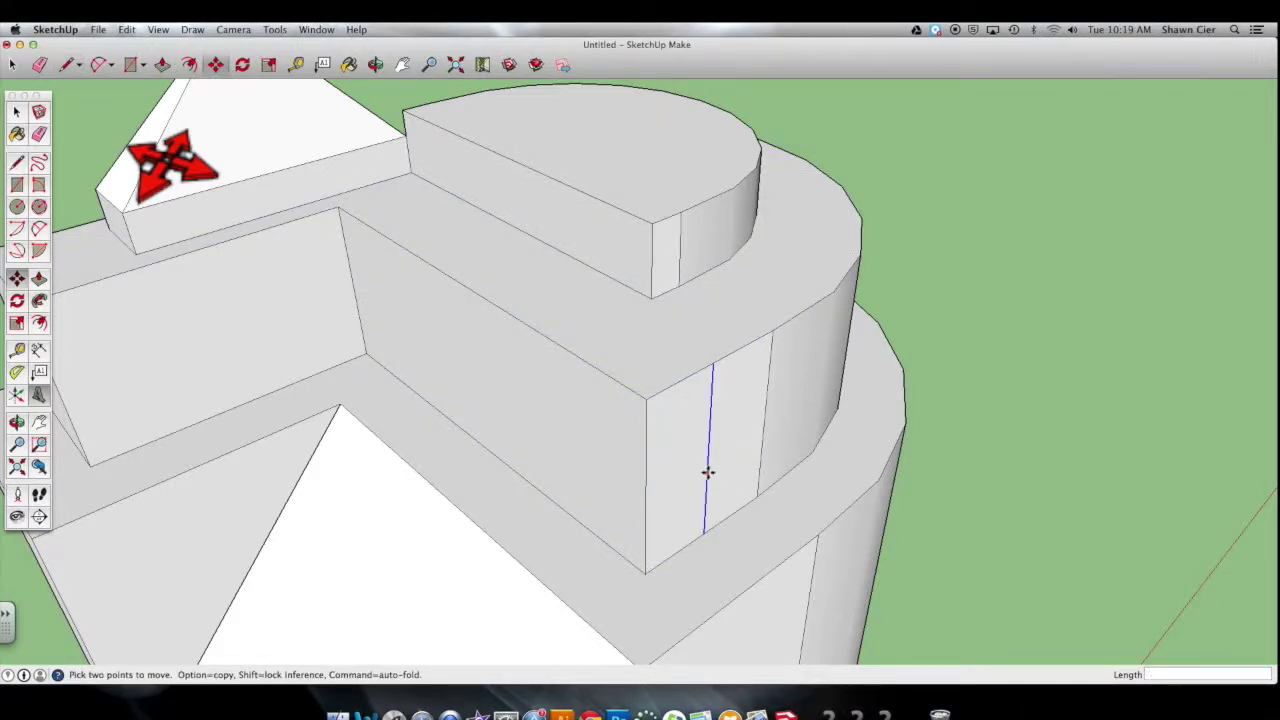
left_click(709, 475)
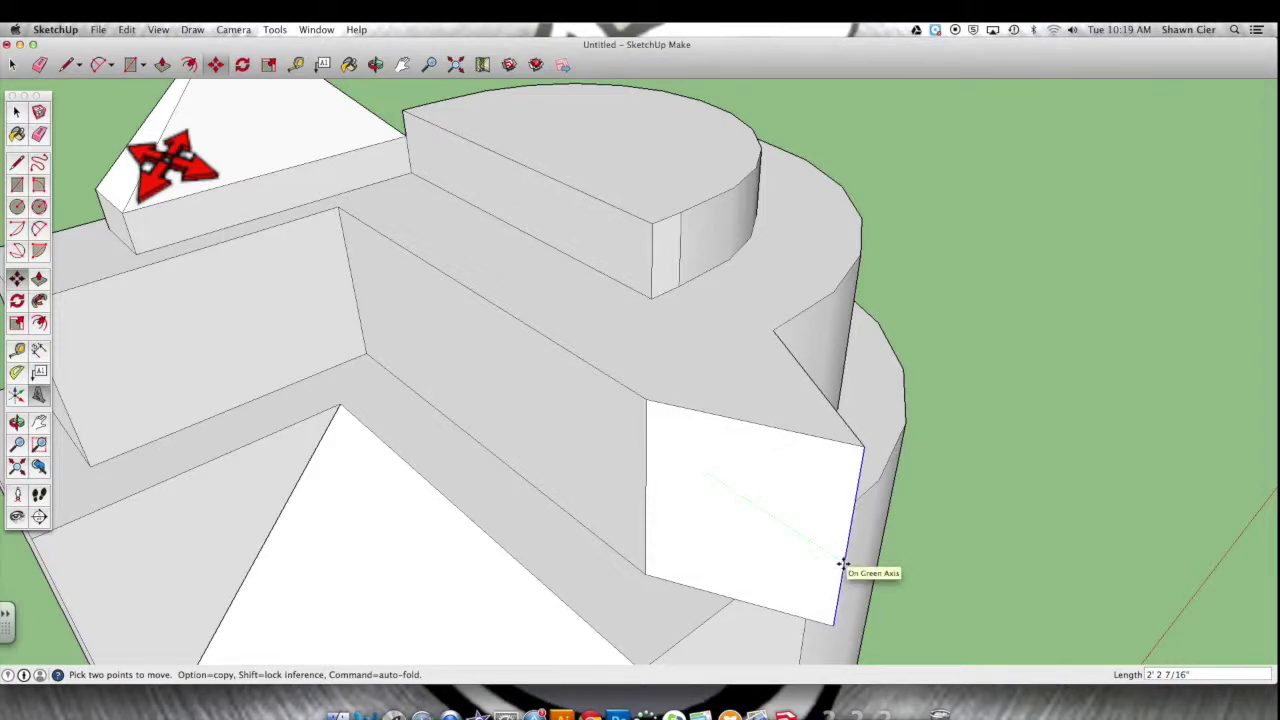
scroll(843, 563, "down", 5)
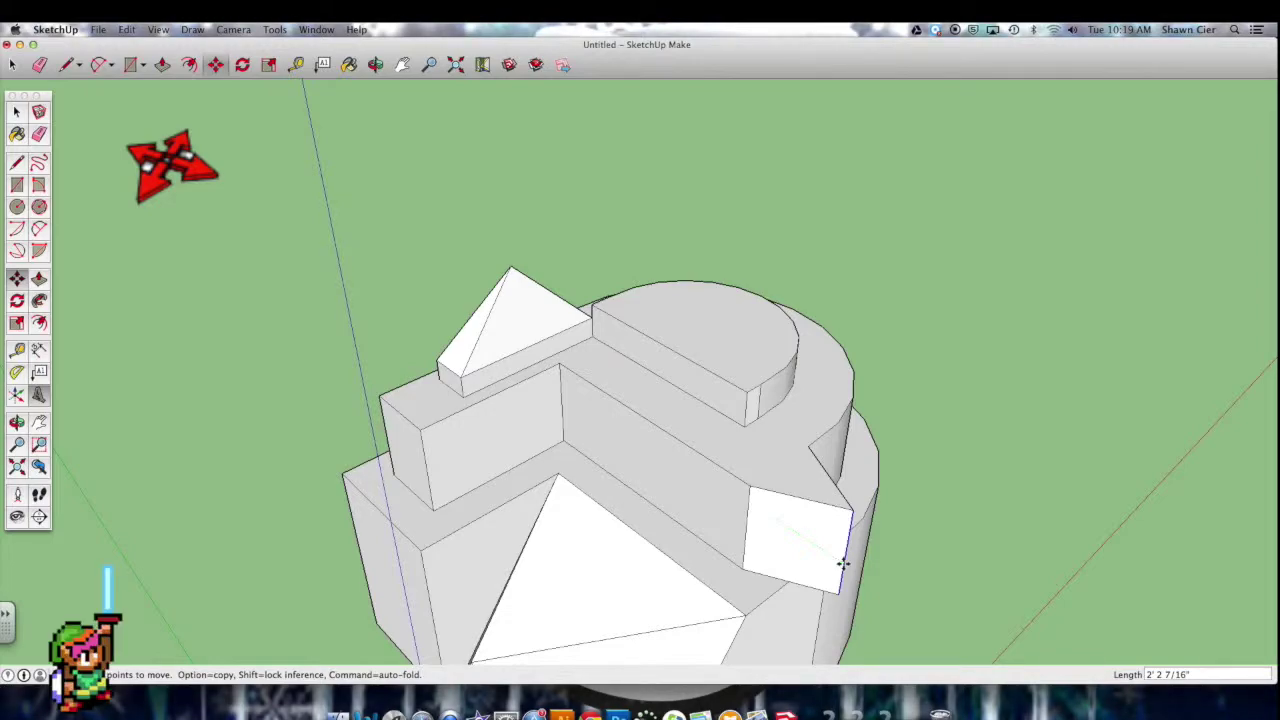
left_click(843, 564)
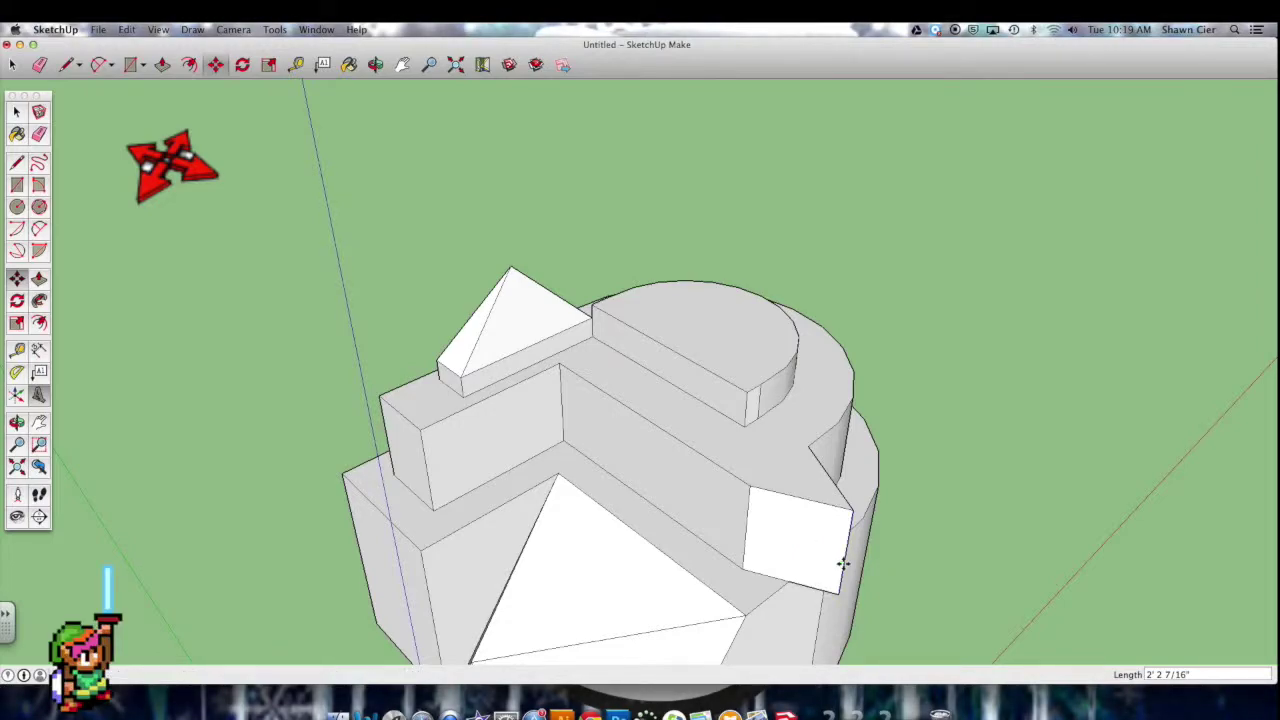
- Move the pyramid tip on the lower block's sloped face sideways toward the middle of that face
left_click(375, 64)
left_click_drag(900, 363, 840, 405)
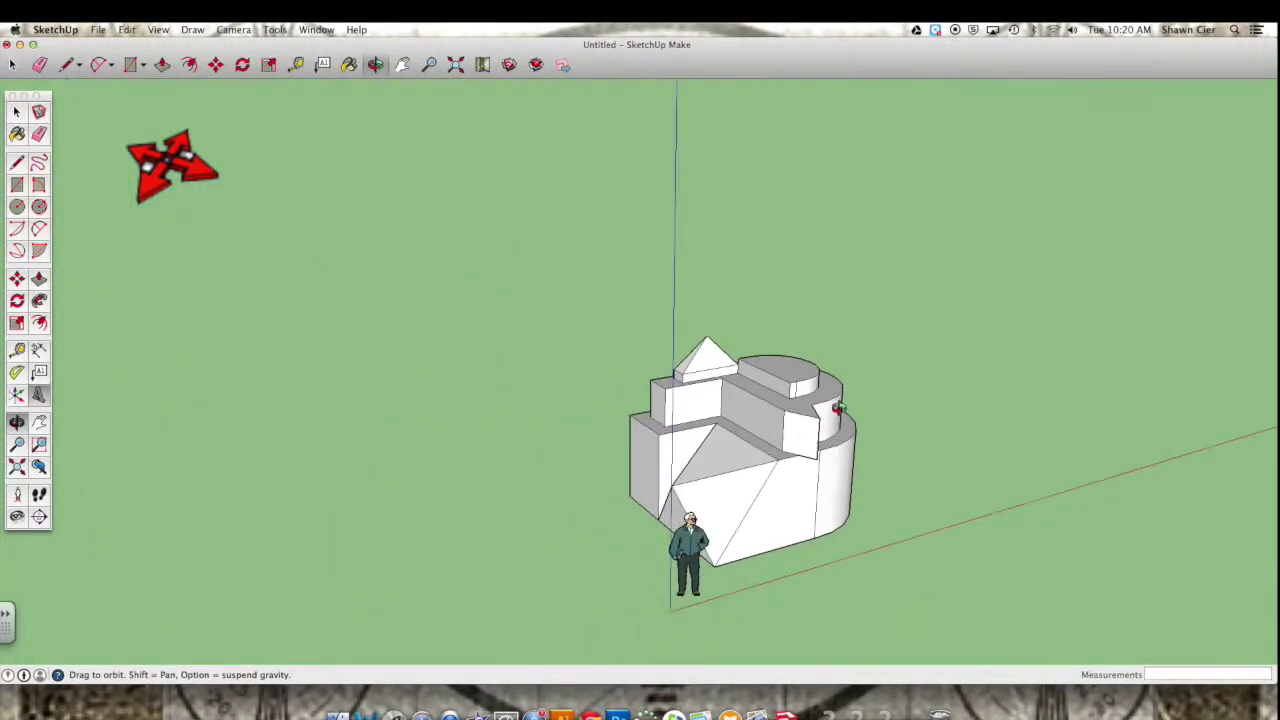
left_click_drag(740, 477, 1020, 531)
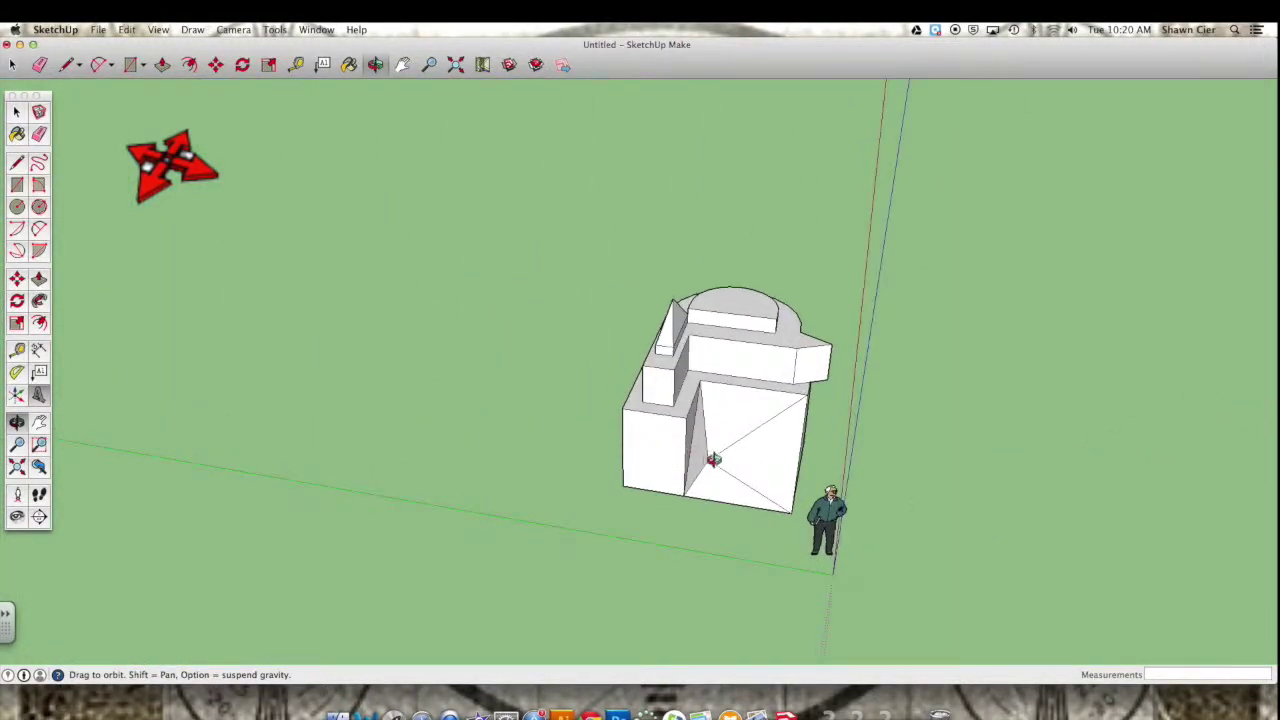
scroll(709, 457, "up", 5)
left_click_drag(728, 465, 680, 471)
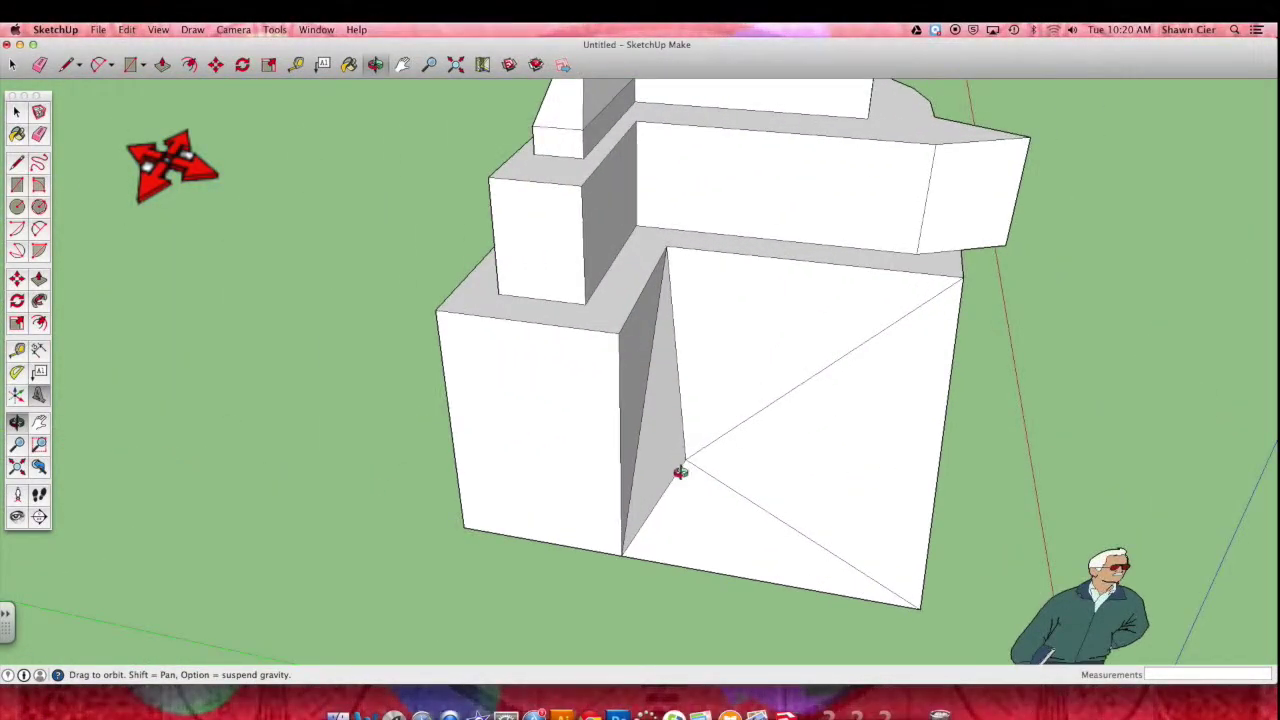
left_click(214, 65)
left_click(687, 463)
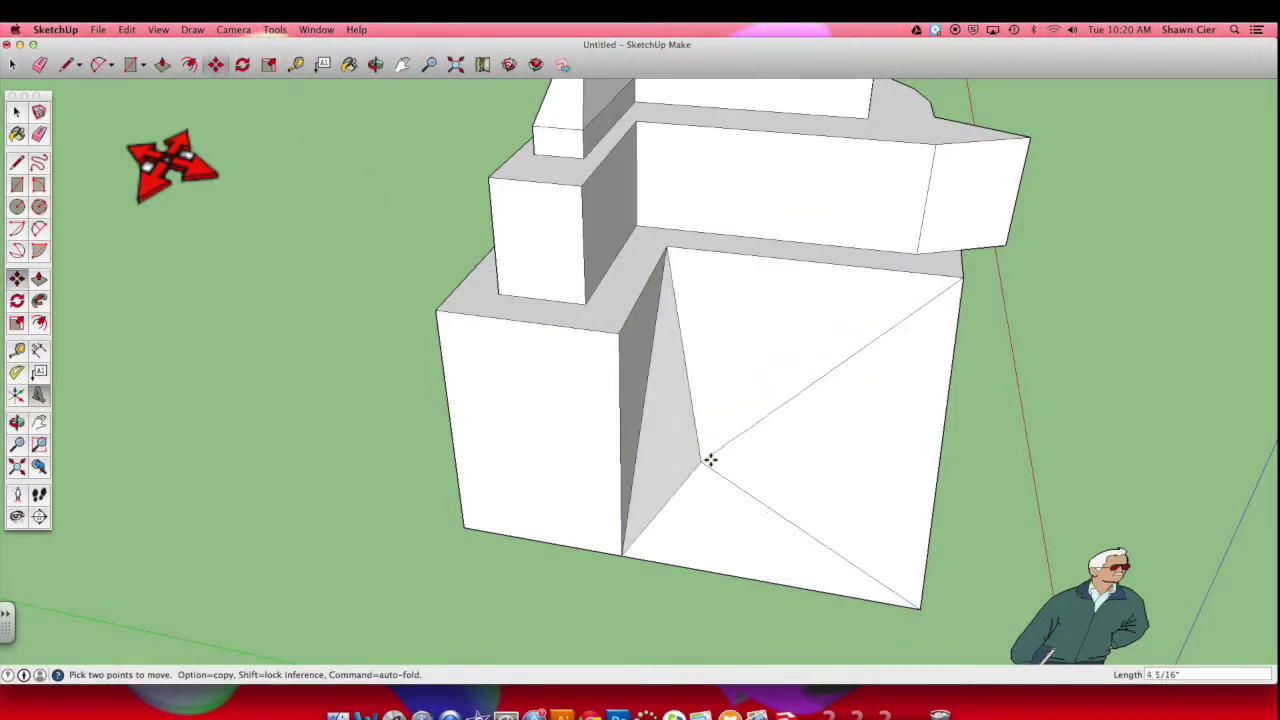
left_click(778, 430)
- Draw a line about 1' 1" long across the lowest ledge at the middle of the rounded end
key("o")
left_click_drag(1157, 406, 820, 180)
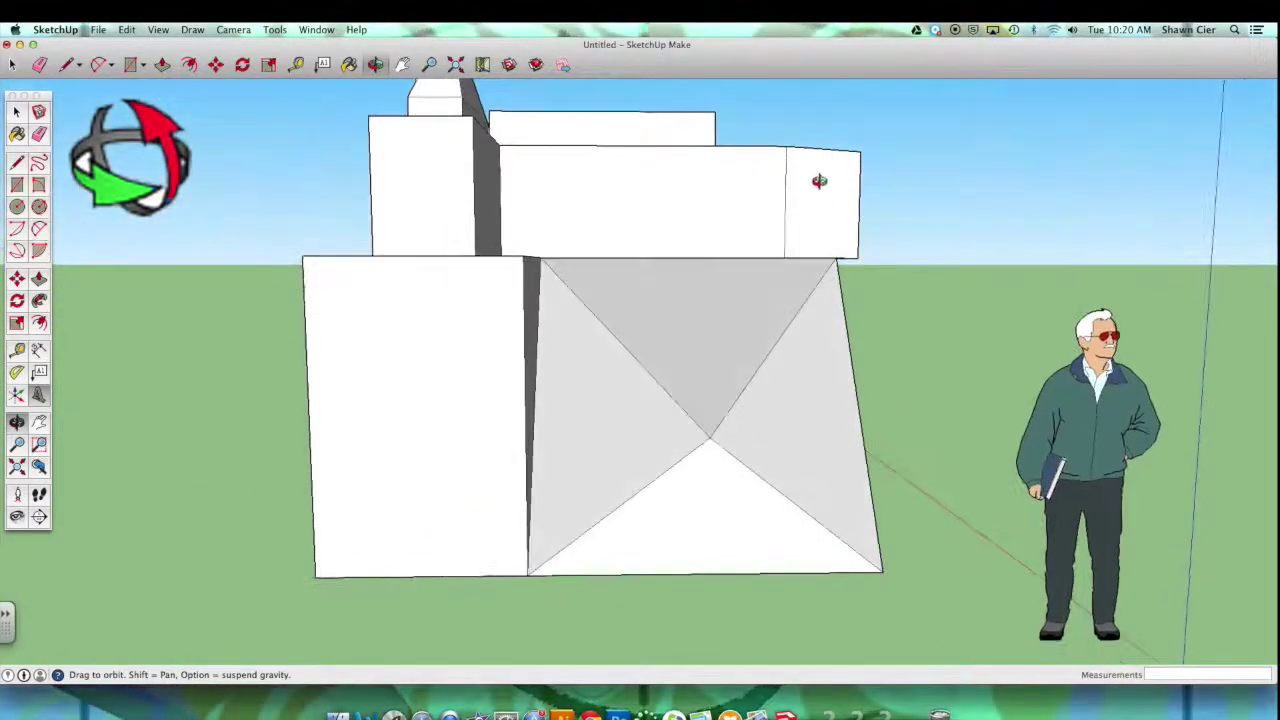
left_click_drag(866, 380, 788, 574)
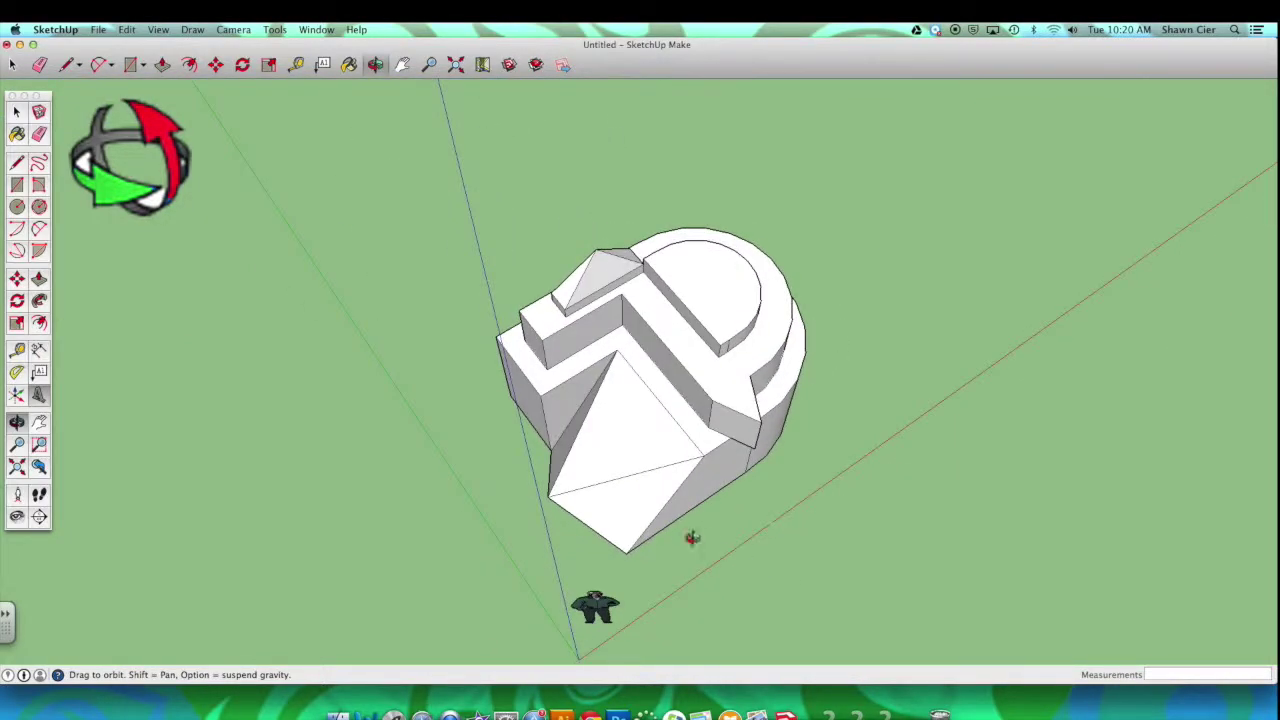
left_click_drag(666, 480, 725, 448)
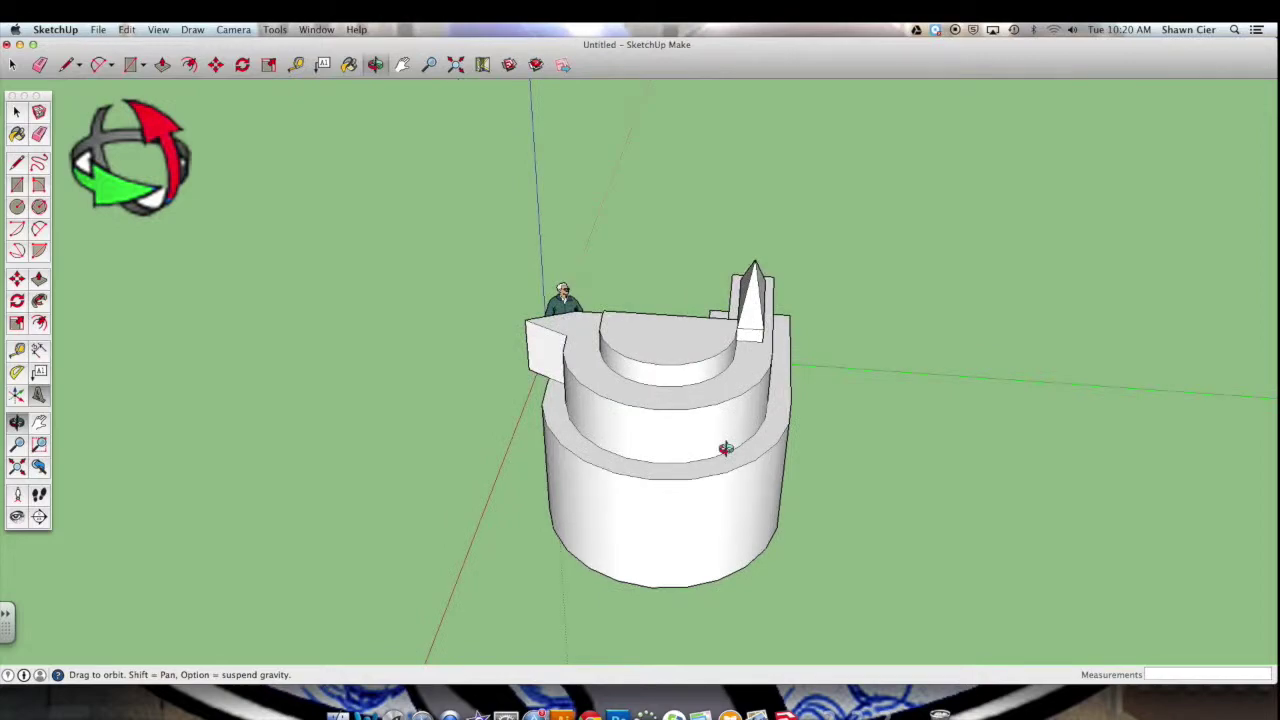
left_click(64, 66)
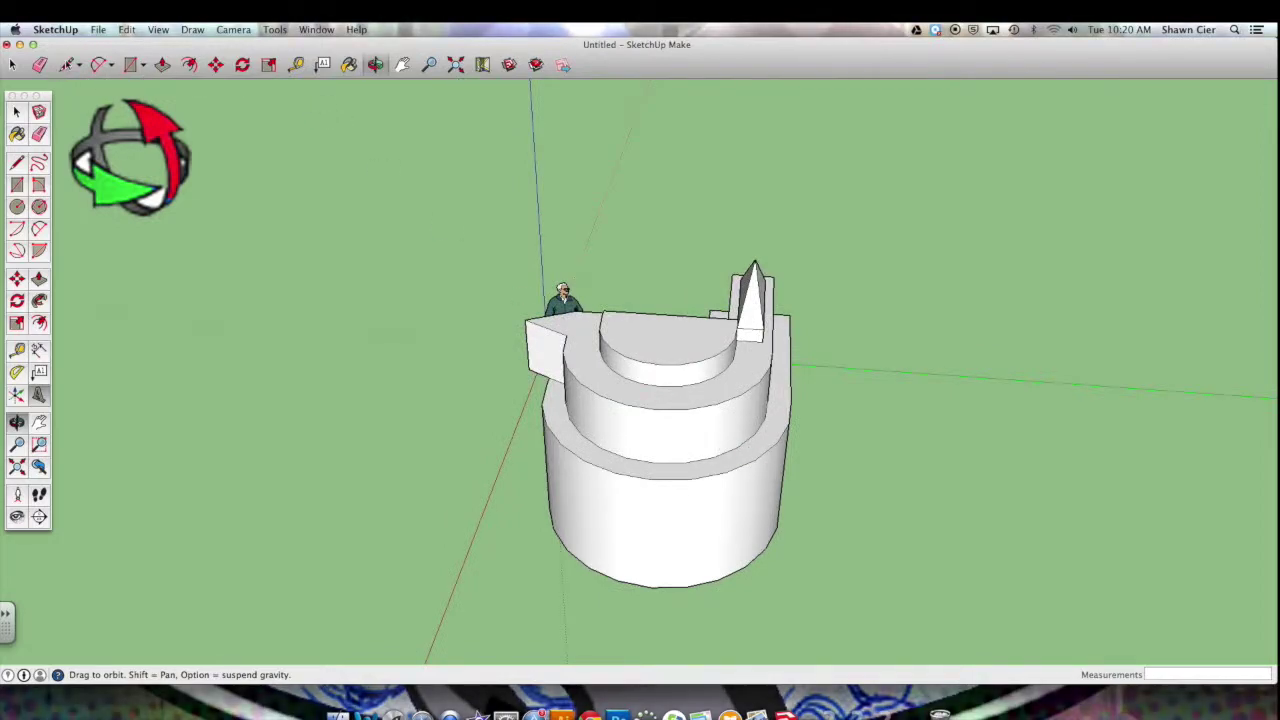
left_click(655, 462)
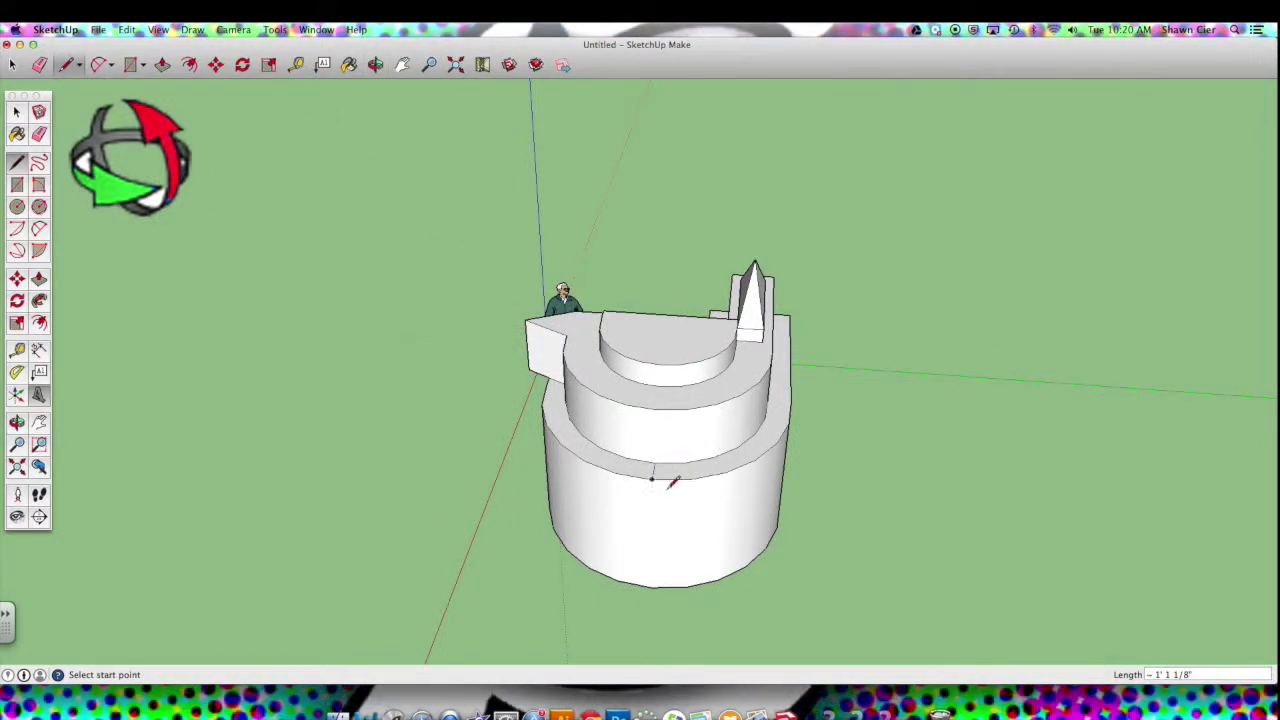
- Push/Pull one half of the divided lowest ledge up about 1' 6" to form a step in the rounded end
left_click(163, 65)
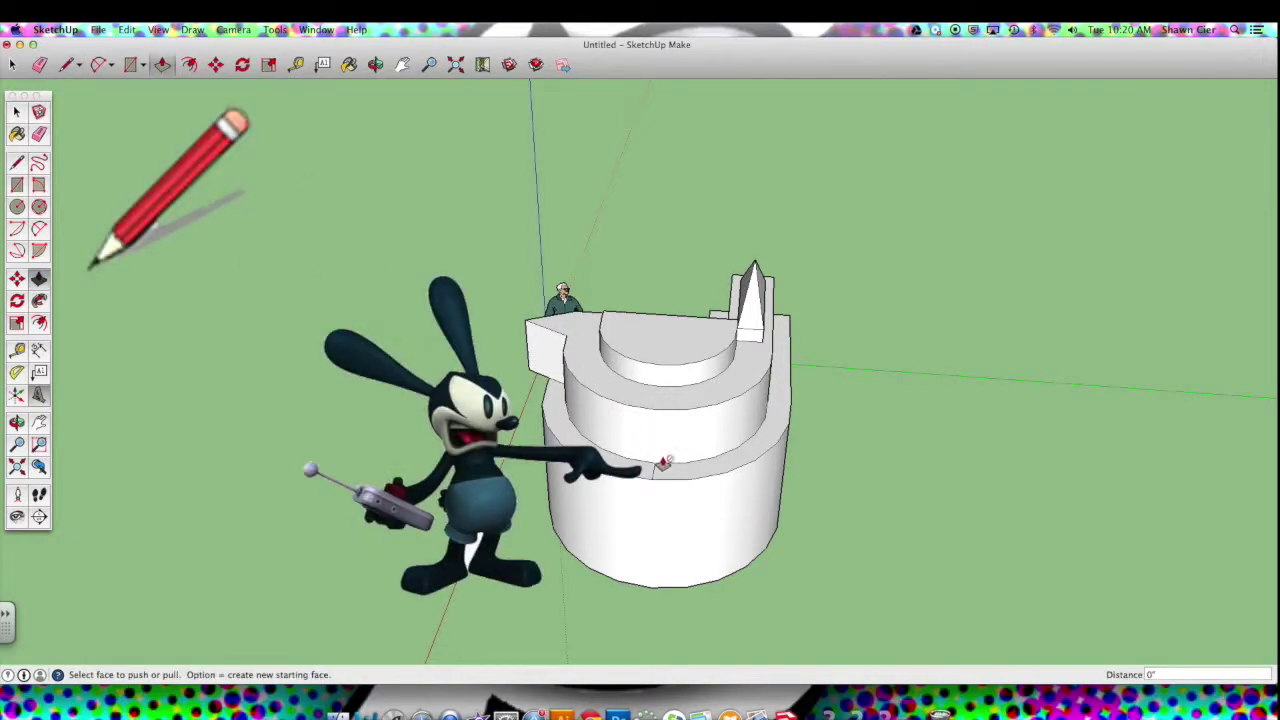
left_click(702, 473)
left_click_drag(706, 473, 706, 443)
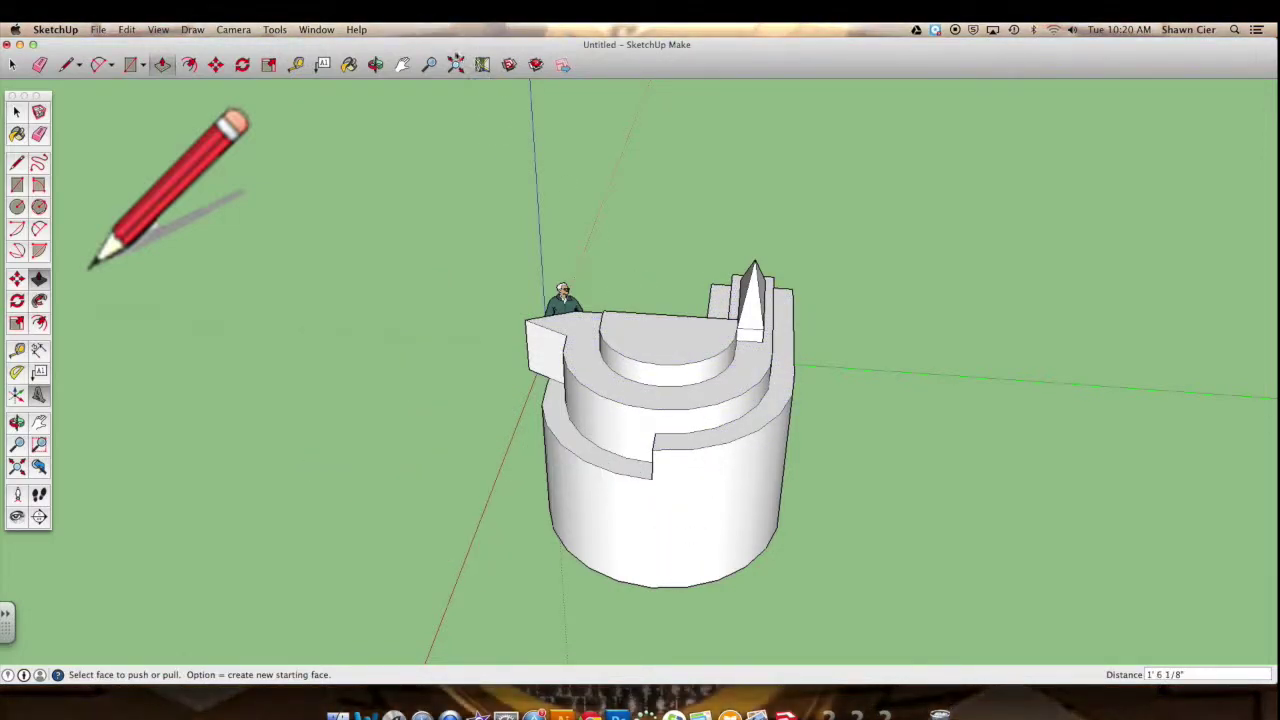
- Draw a connected line path from the wedge's bottom edge out along the ground, up, and across to a vertical line on the top tier
left_click(375, 64)
left_click_drag(560, 300, 611, 462)
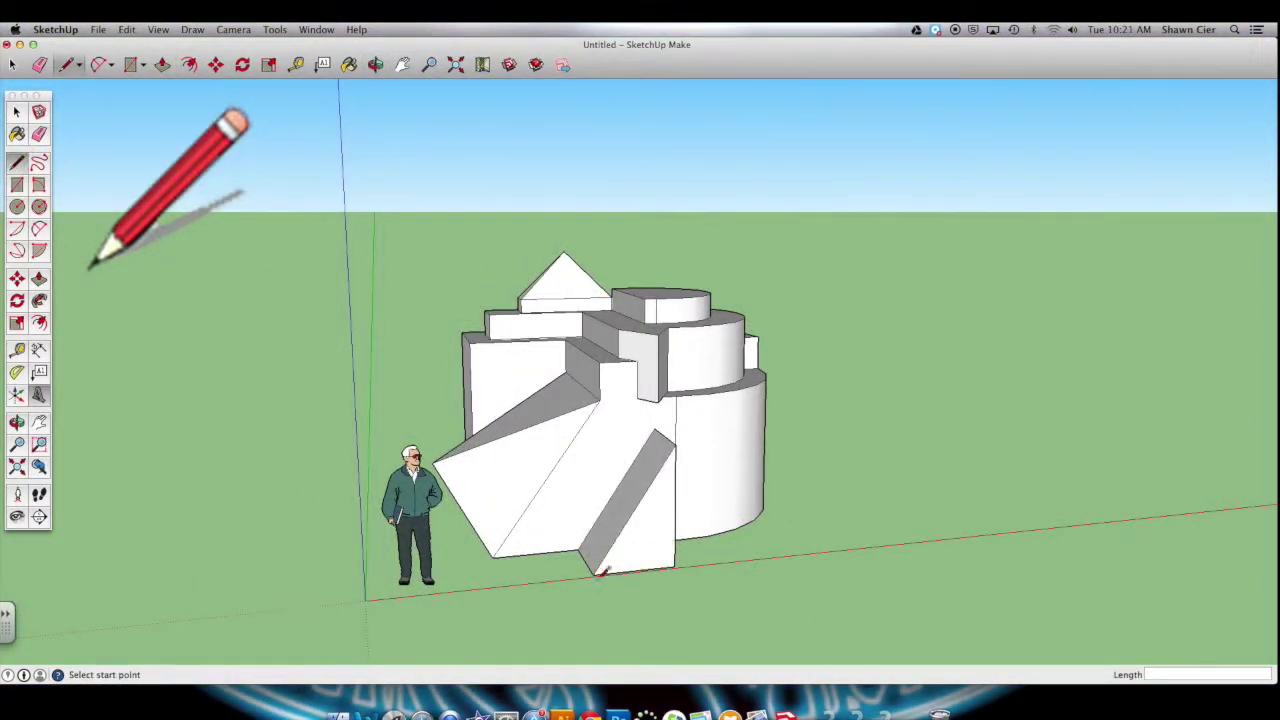
left_click(632, 572)
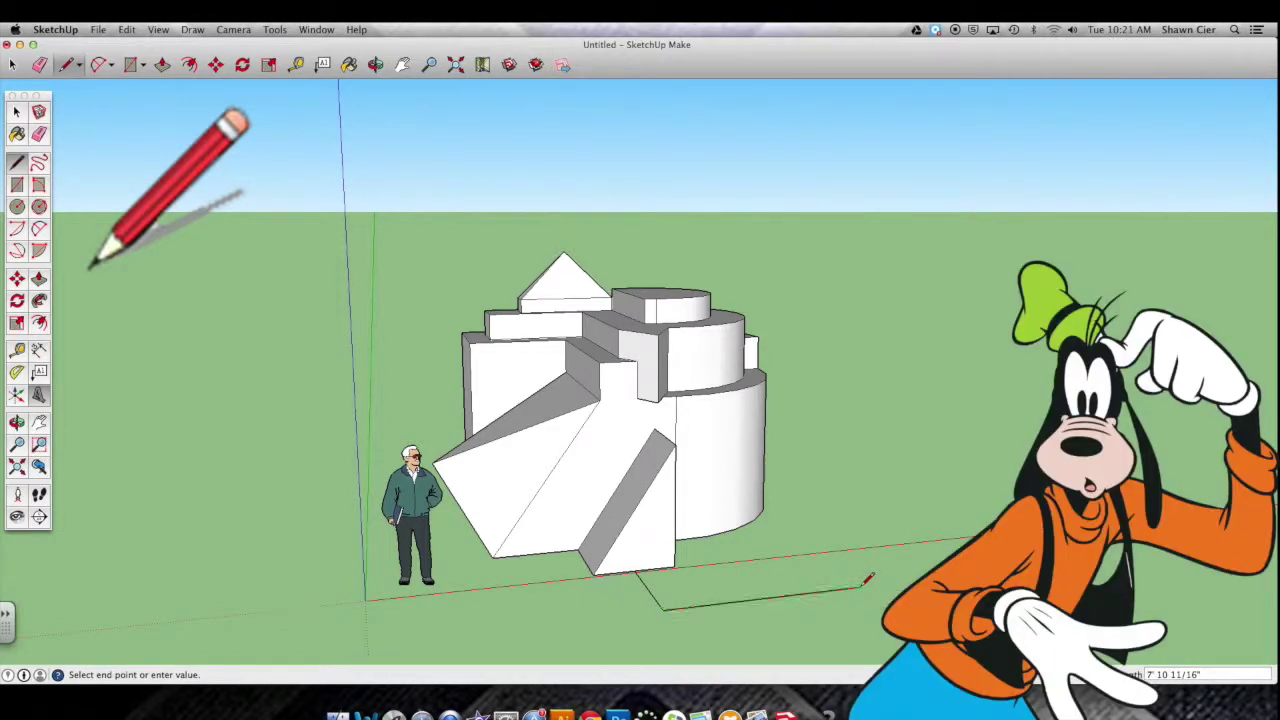
left_click(875, 258)
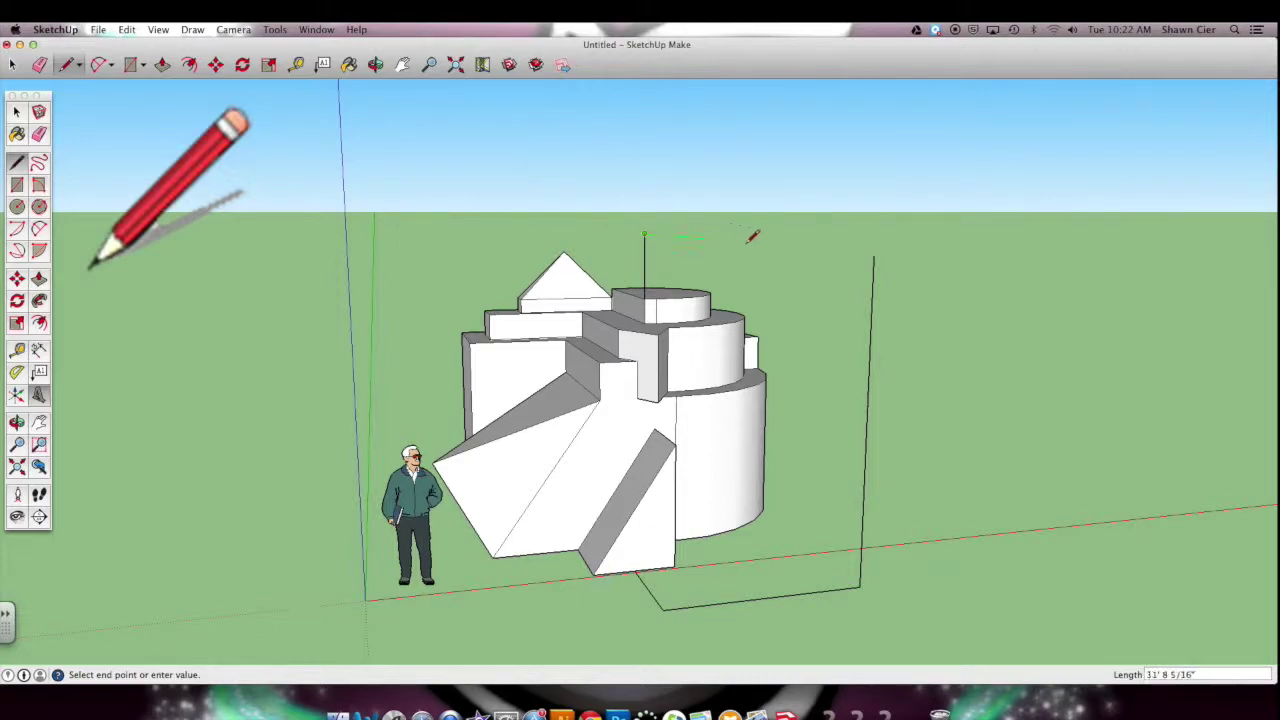
left_click(876, 254)
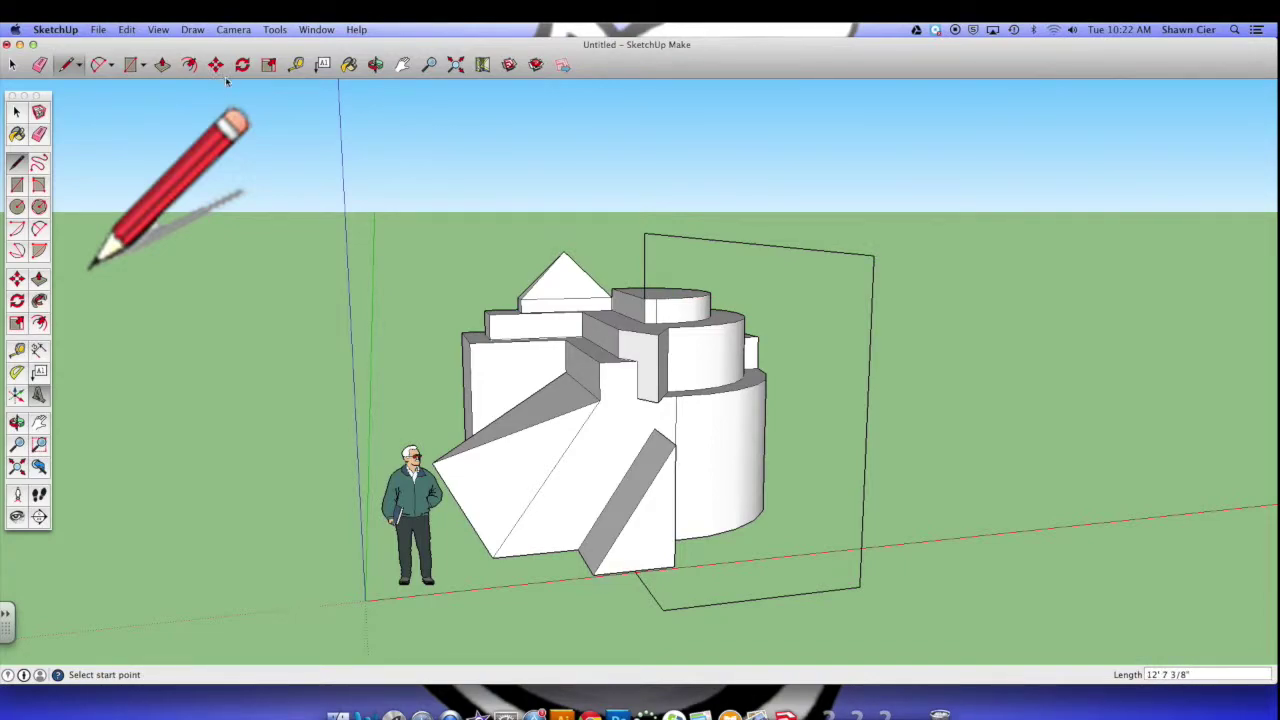
- Examine the line path between the wedge's base and the top tier from different angles and distances
left_click(376, 65)
left_click_drag(707, 348, 571, 443)
scroll(593, 560, "up", 5)
scroll(663, 375, "down", 10)
left_click_drag(663, 375, 729, 463)
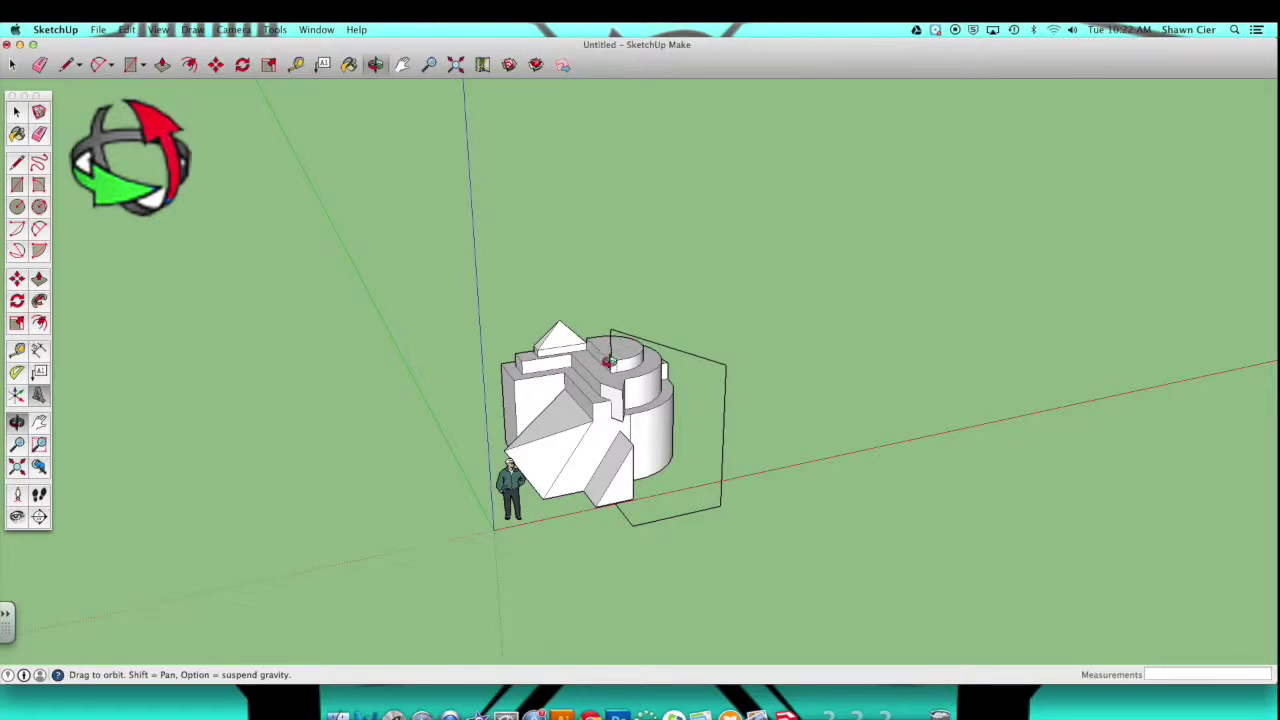
scroll(675, 430, "up", 3)
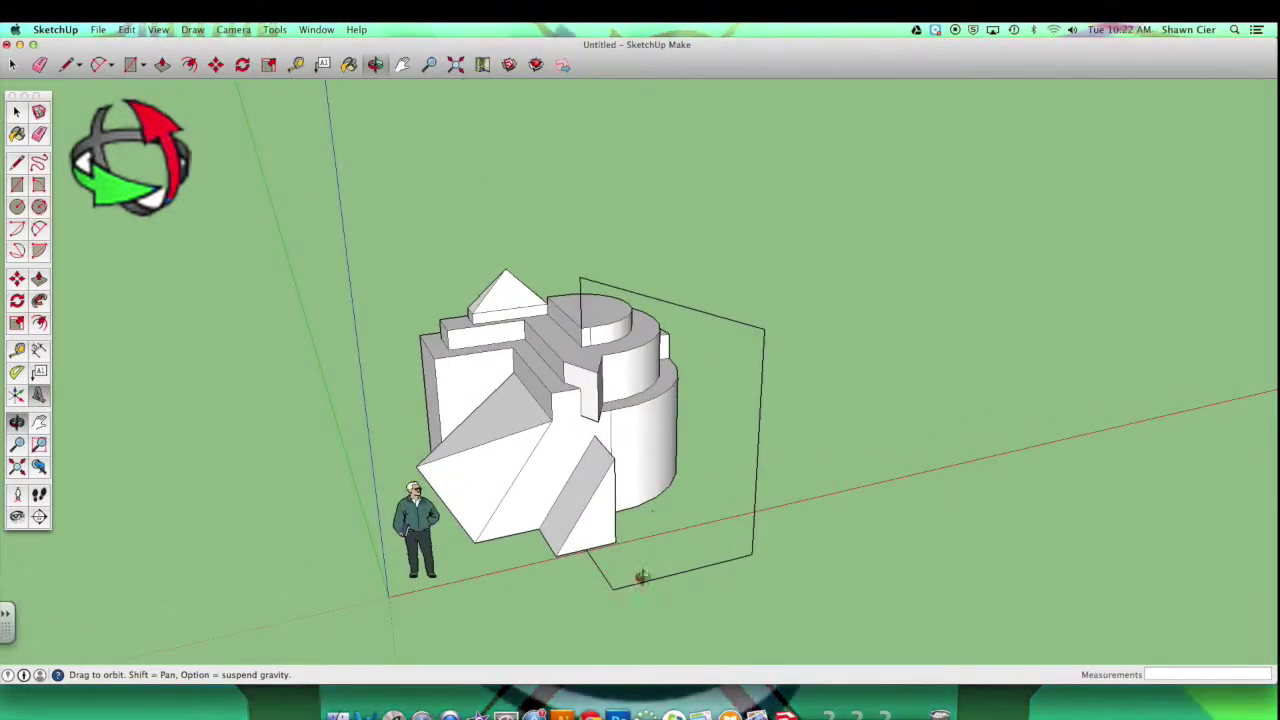
scroll(620, 568, "up", 3)
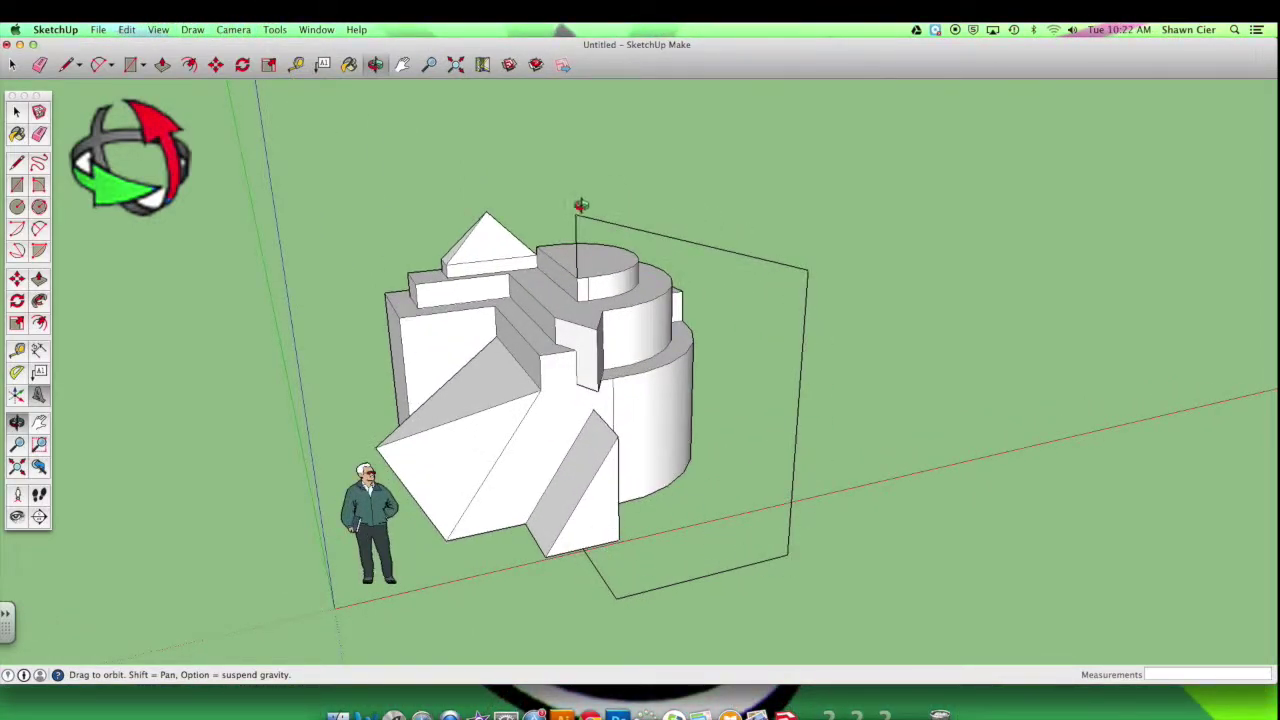
- Draw a 5-sided polygon with an inscribed radius of about 2 1/2", centred on the path's start at the wedge's bottom edge
scroll(586, 555, "up", 8)
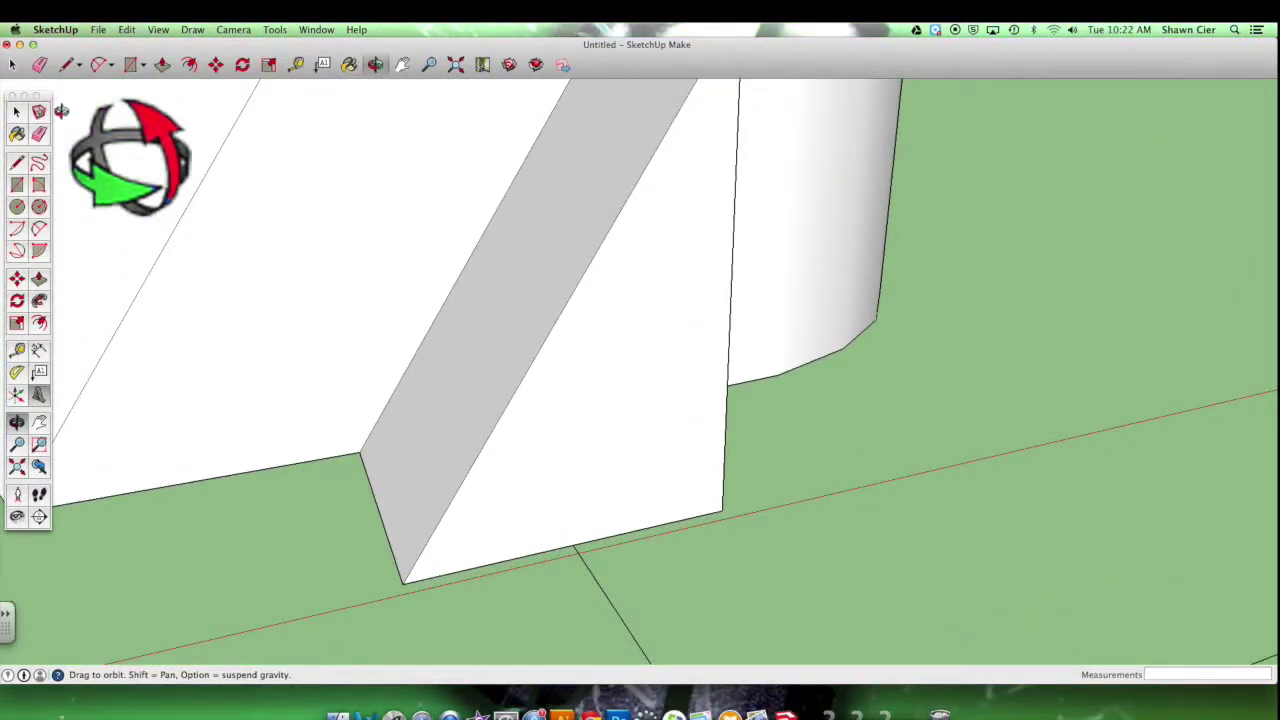
left_click(137, 65)
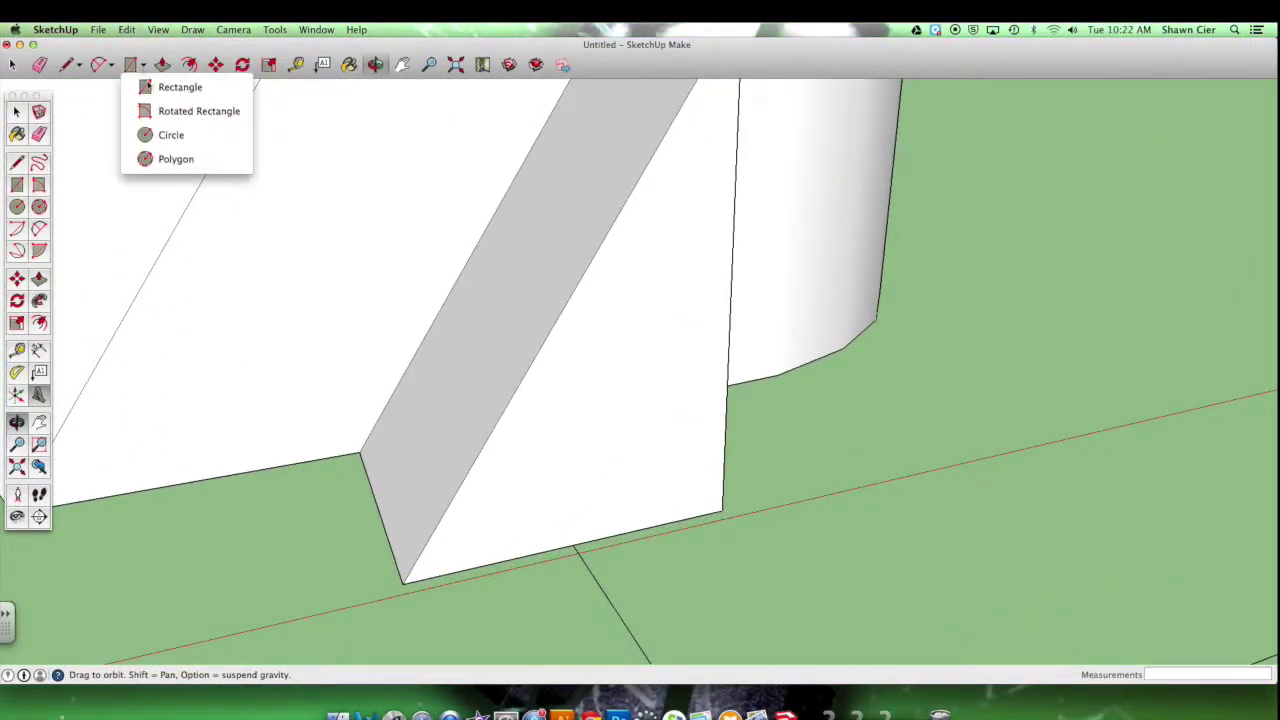
left_click(171, 157)
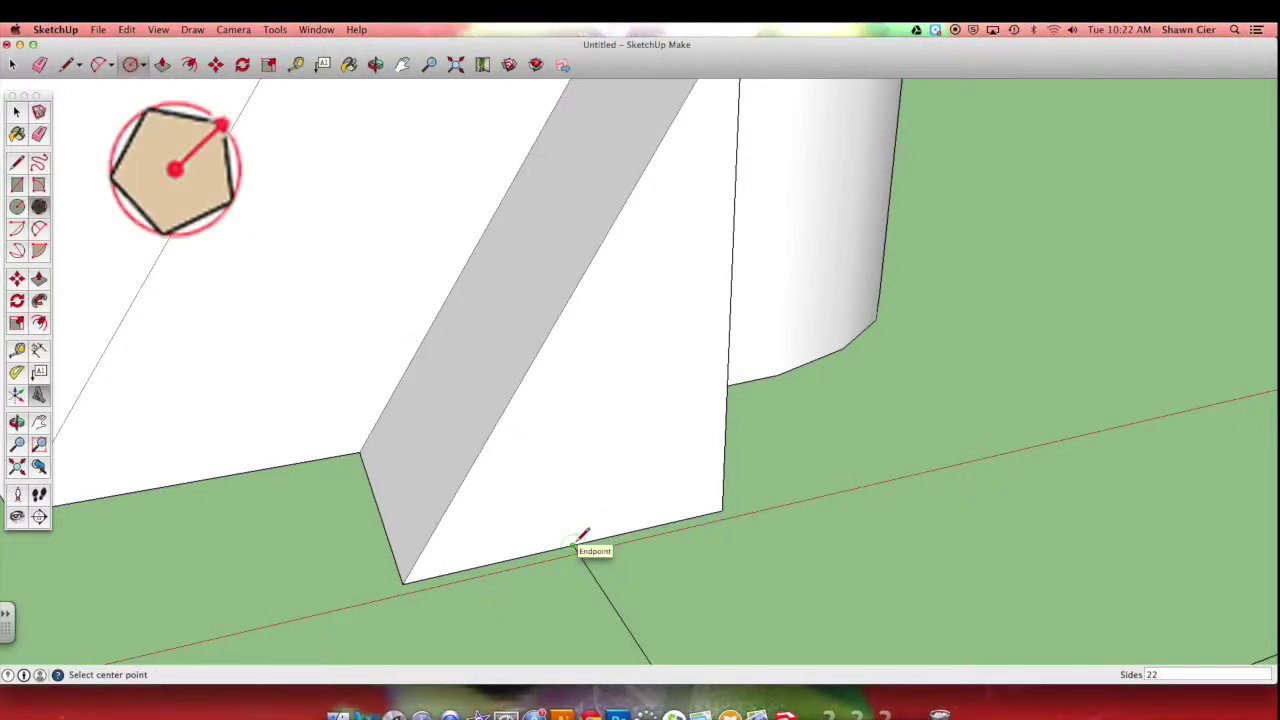
left_click(575, 544)
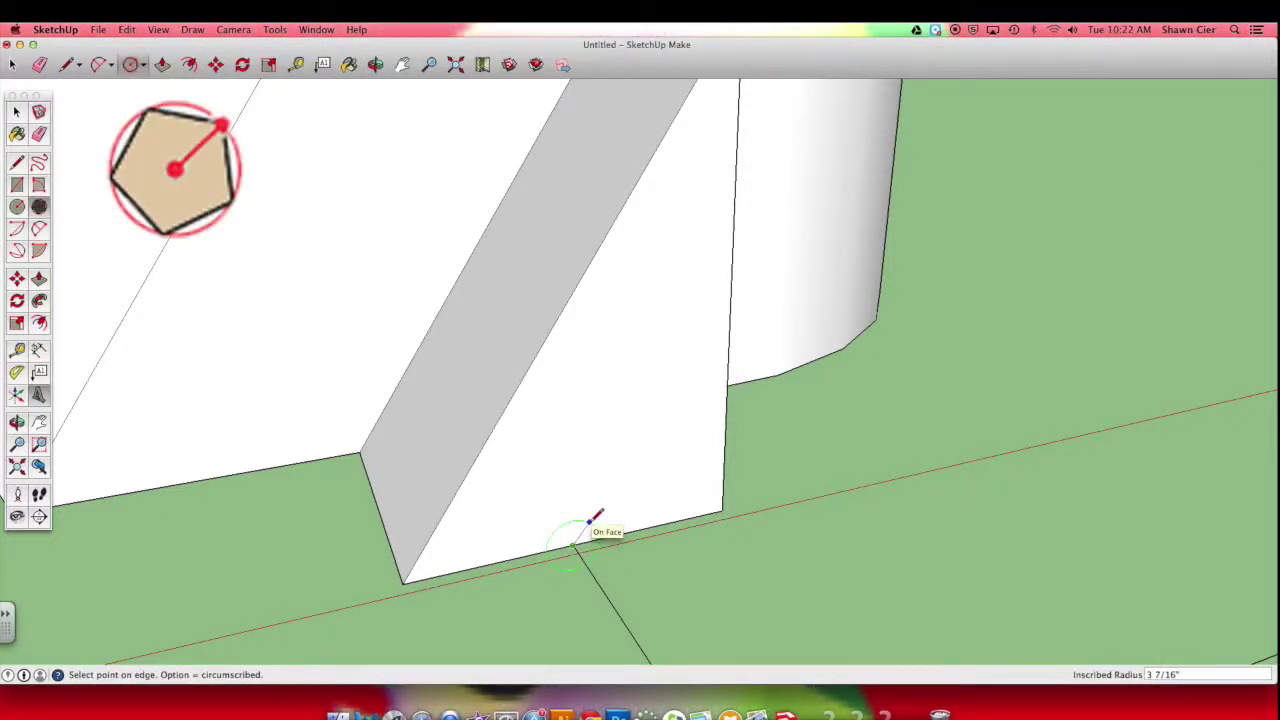
type("5")
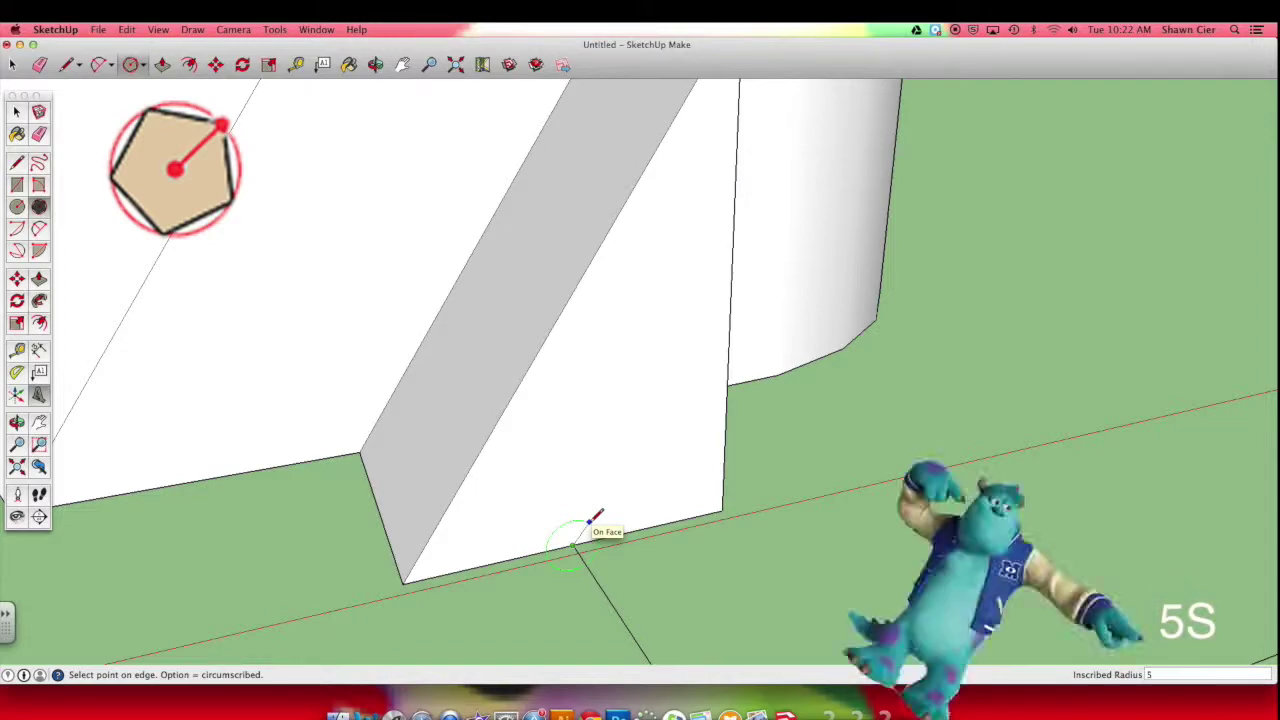
type("s")
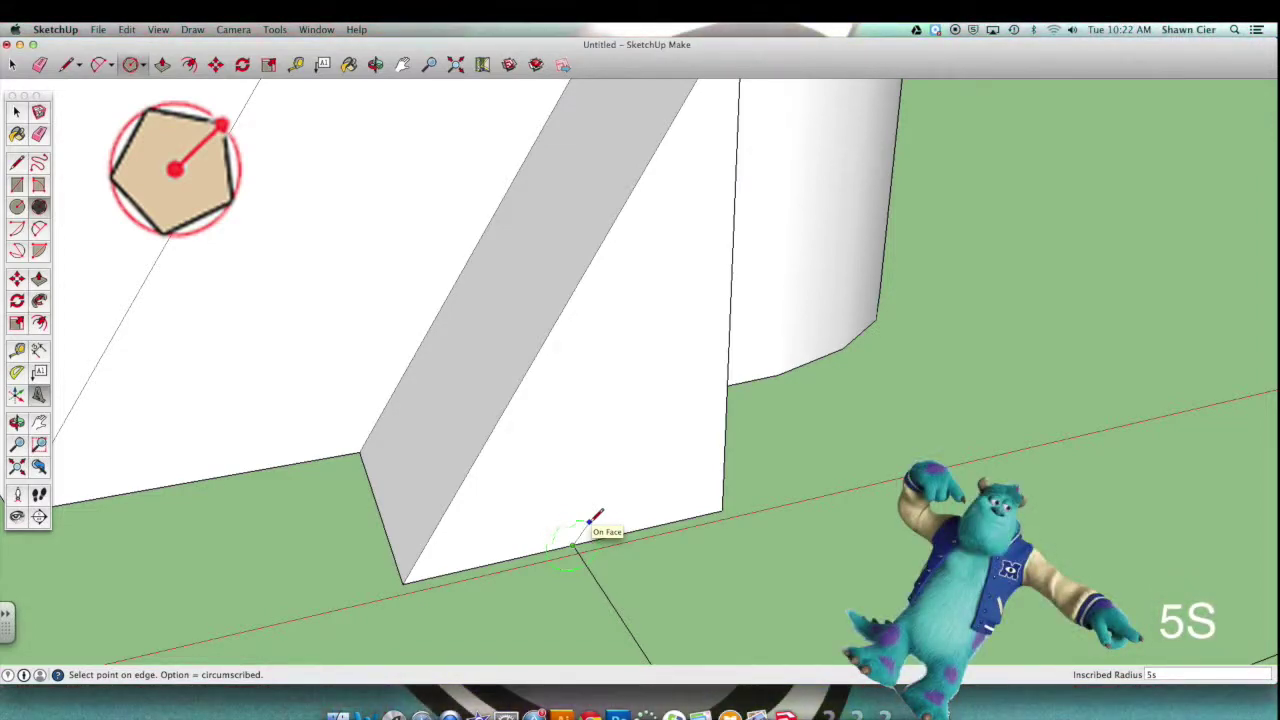
key("Return")
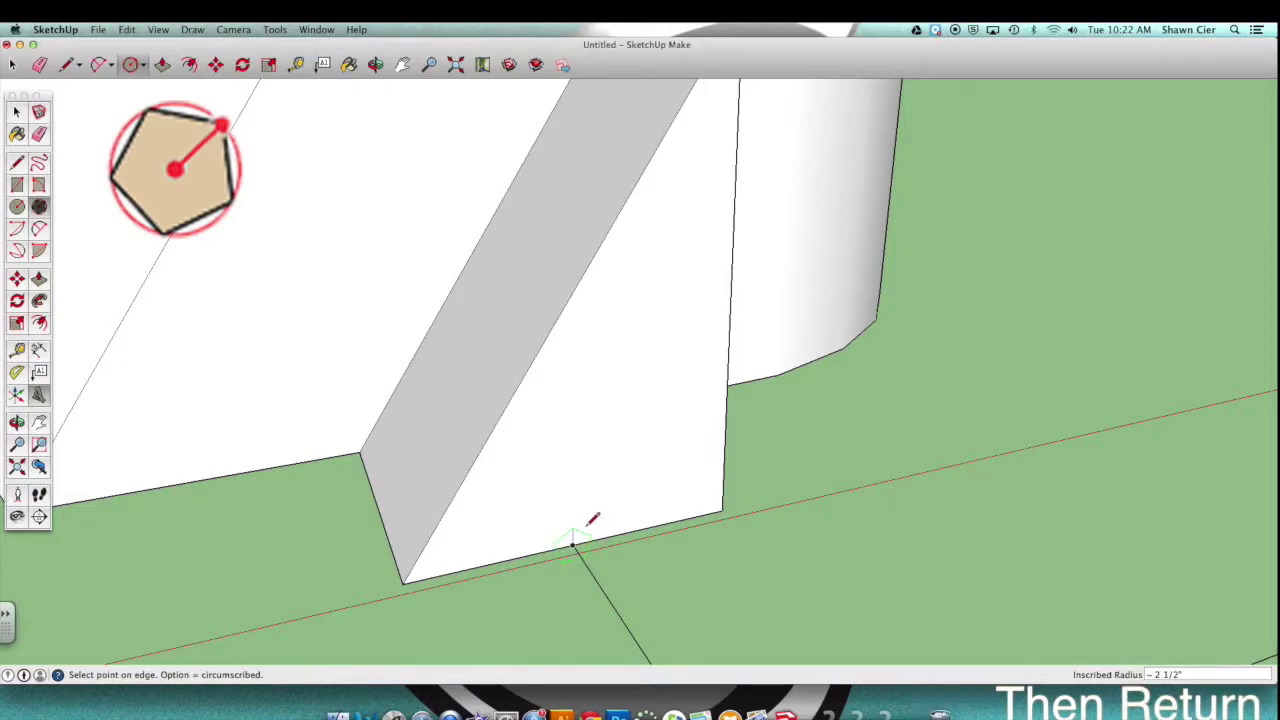
left_click(591, 520)
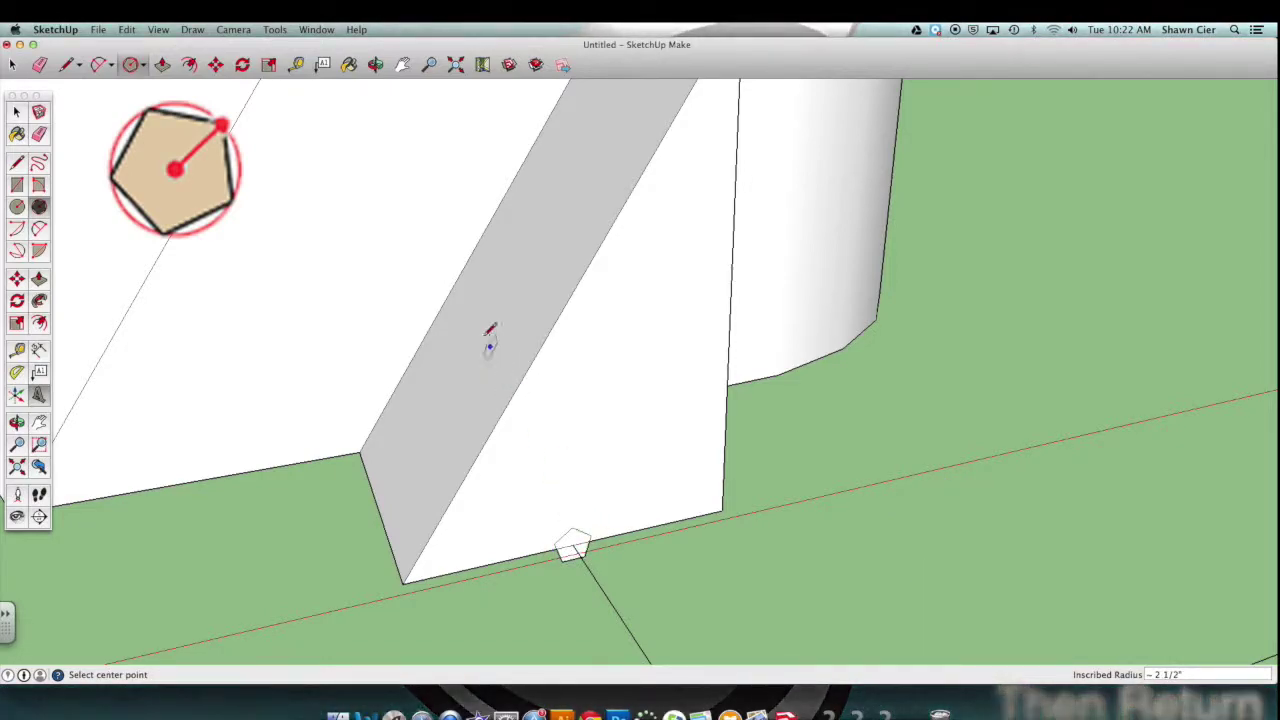
- Erase the wedge's bottom edge segments that cross the inside of the pentagon
scroll(640, 560, "up", 5)
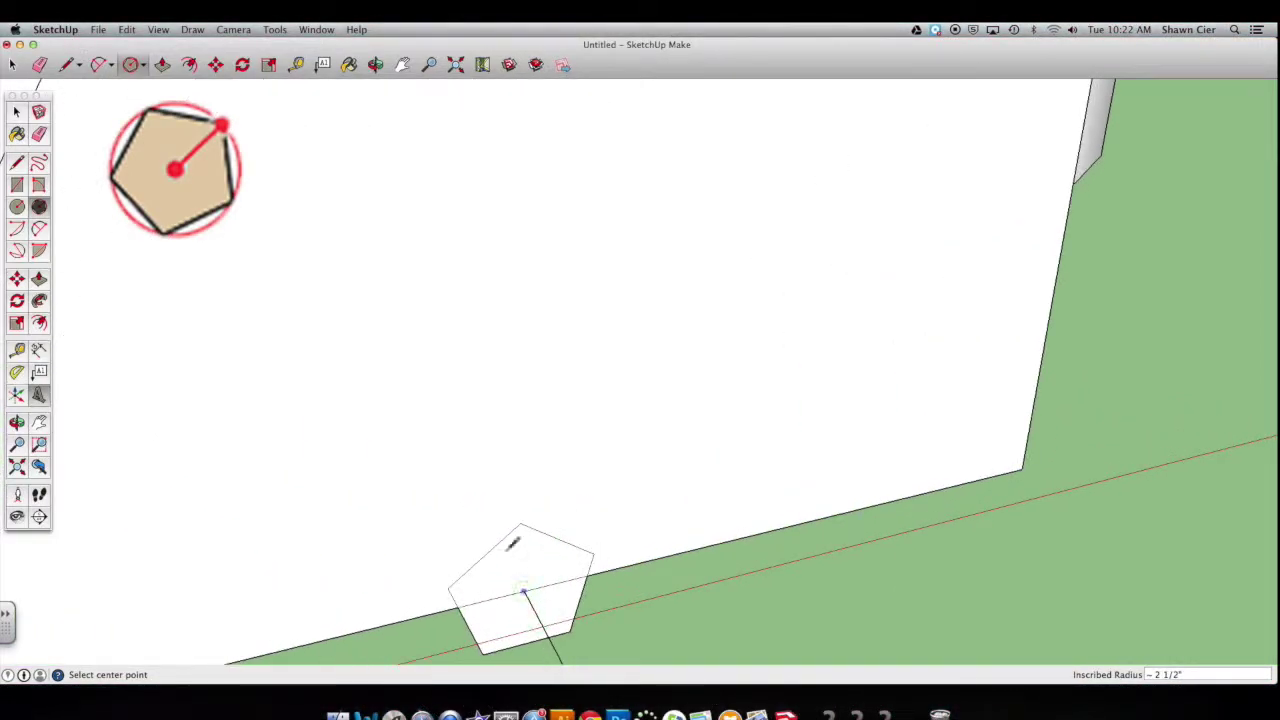
left_click(40, 65)
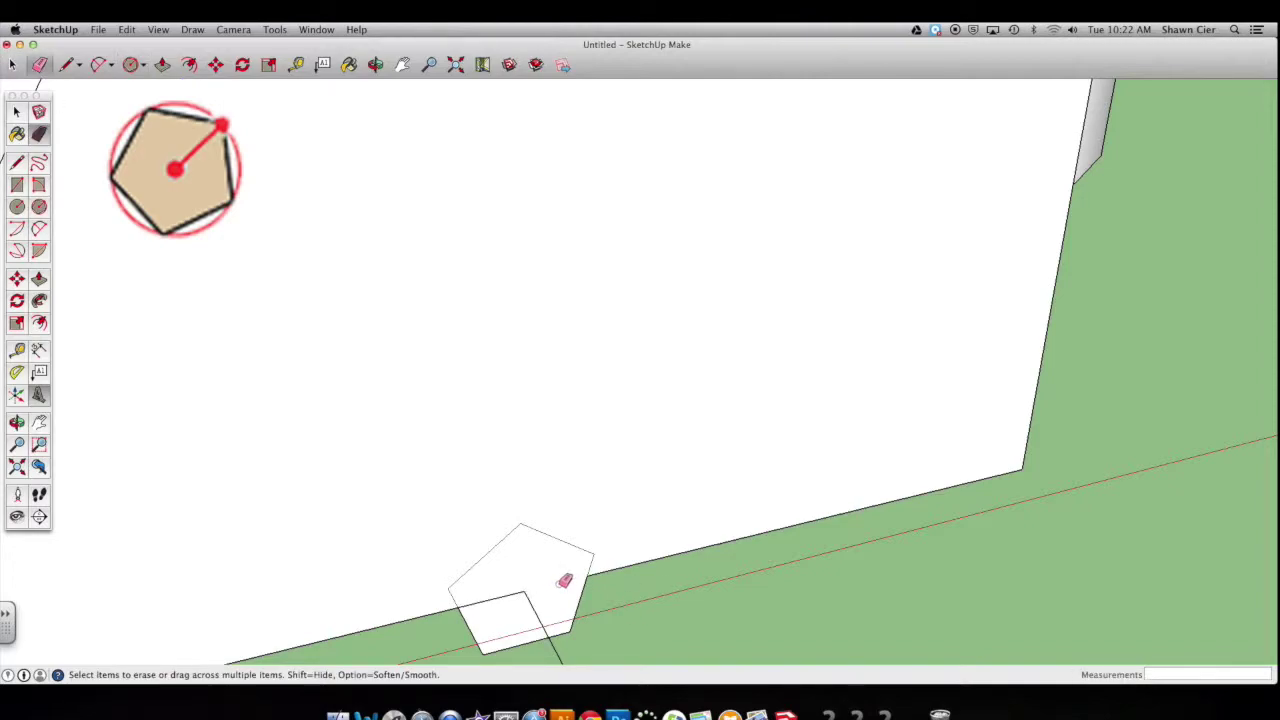
scroll(630, 515, "down", 4)
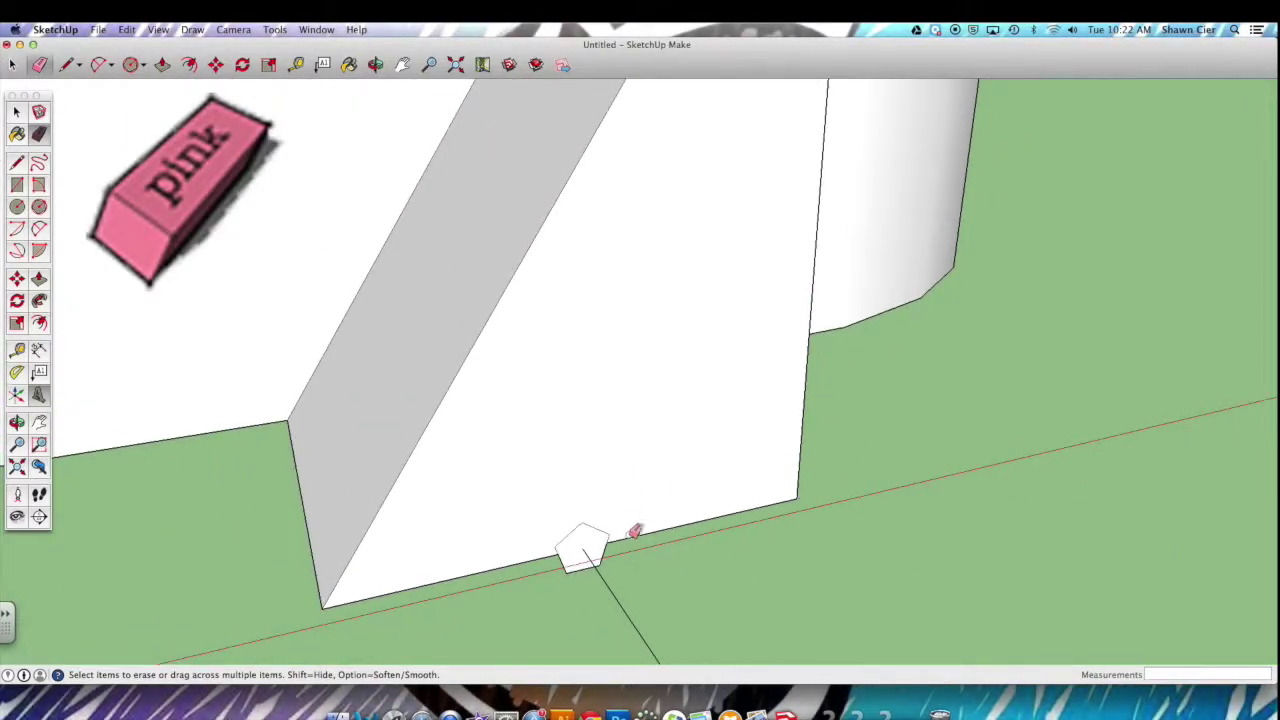
scroll(632, 528, "down", 5)
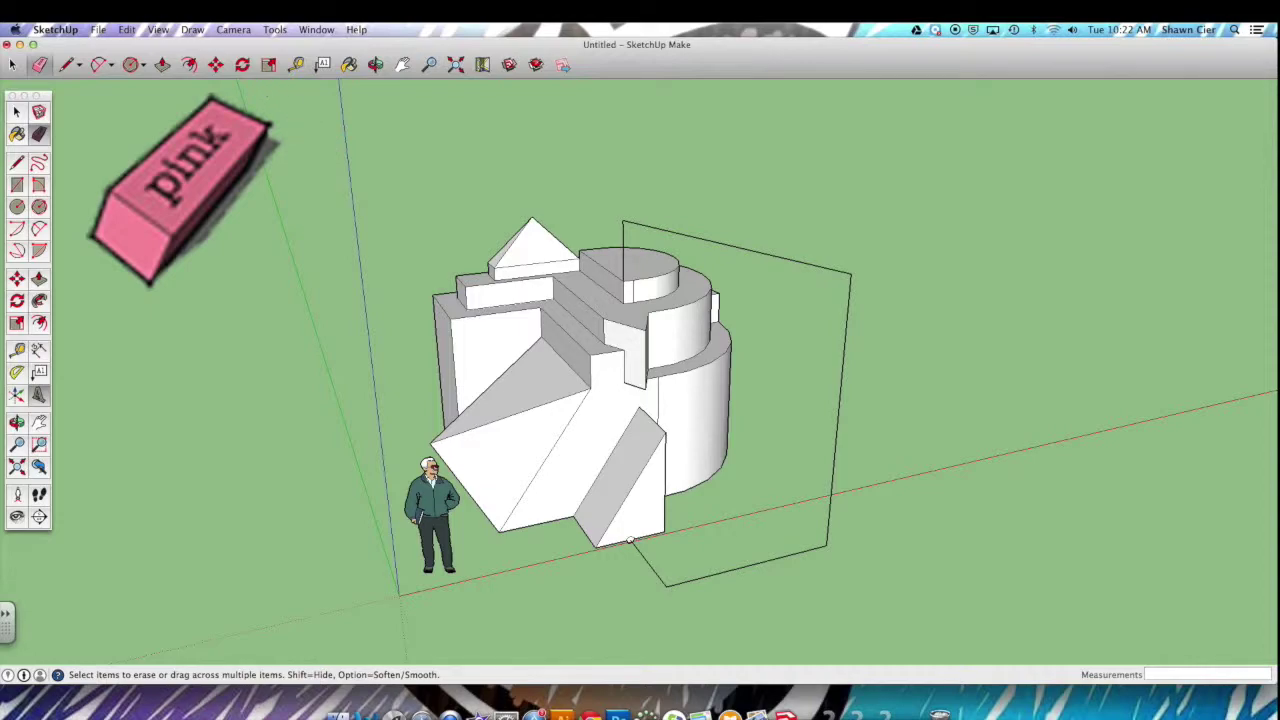
- Extrude the pentagon with Follow Me along the first path line and partway along the second
left_click(40, 301)
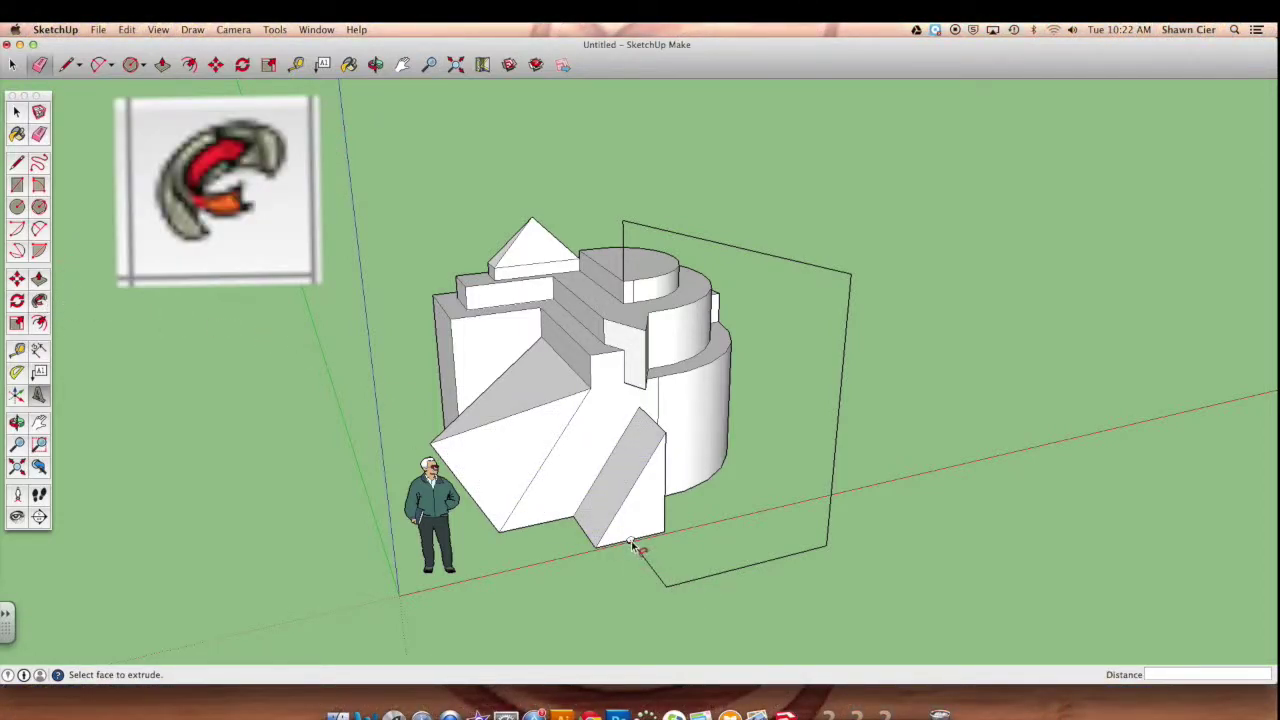
scroll(638, 553, "up", 5)
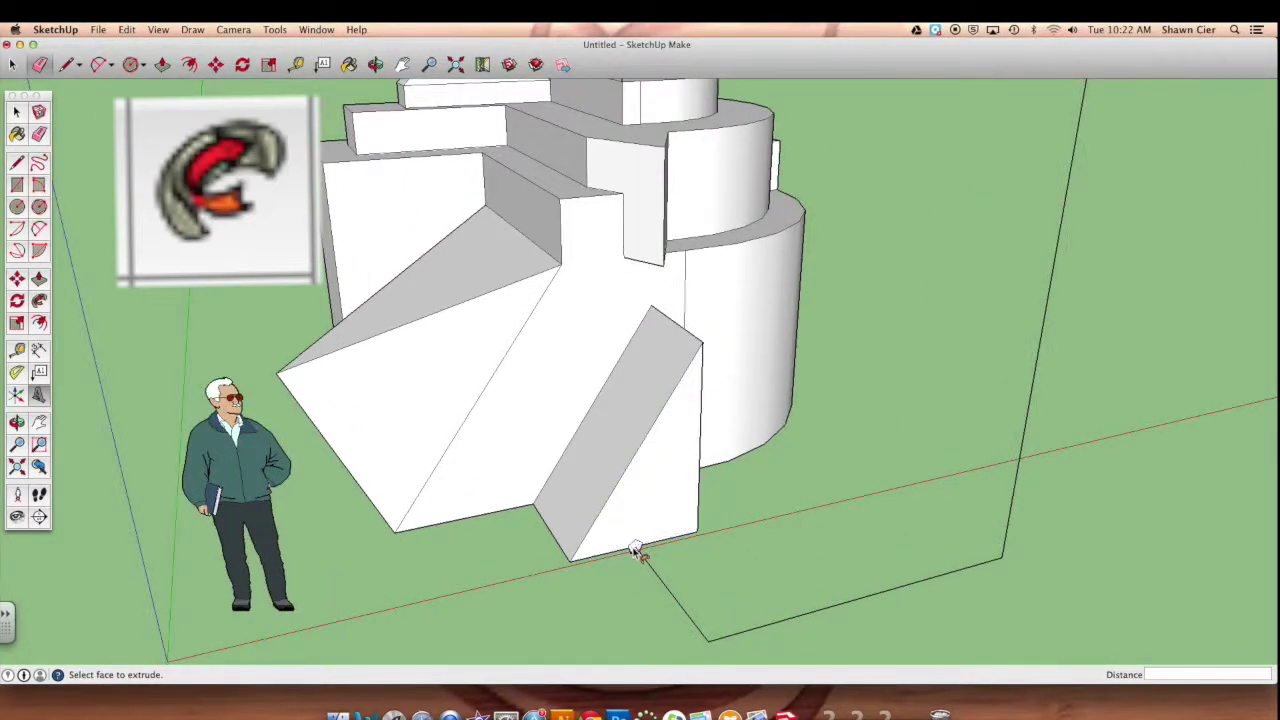
scroll(636, 551, "up", 3)
left_click_drag(638, 549, 746, 684)
middle_click_drag(746, 684, 800, 663)
left_click_drag(800, 663, 1118, 533)
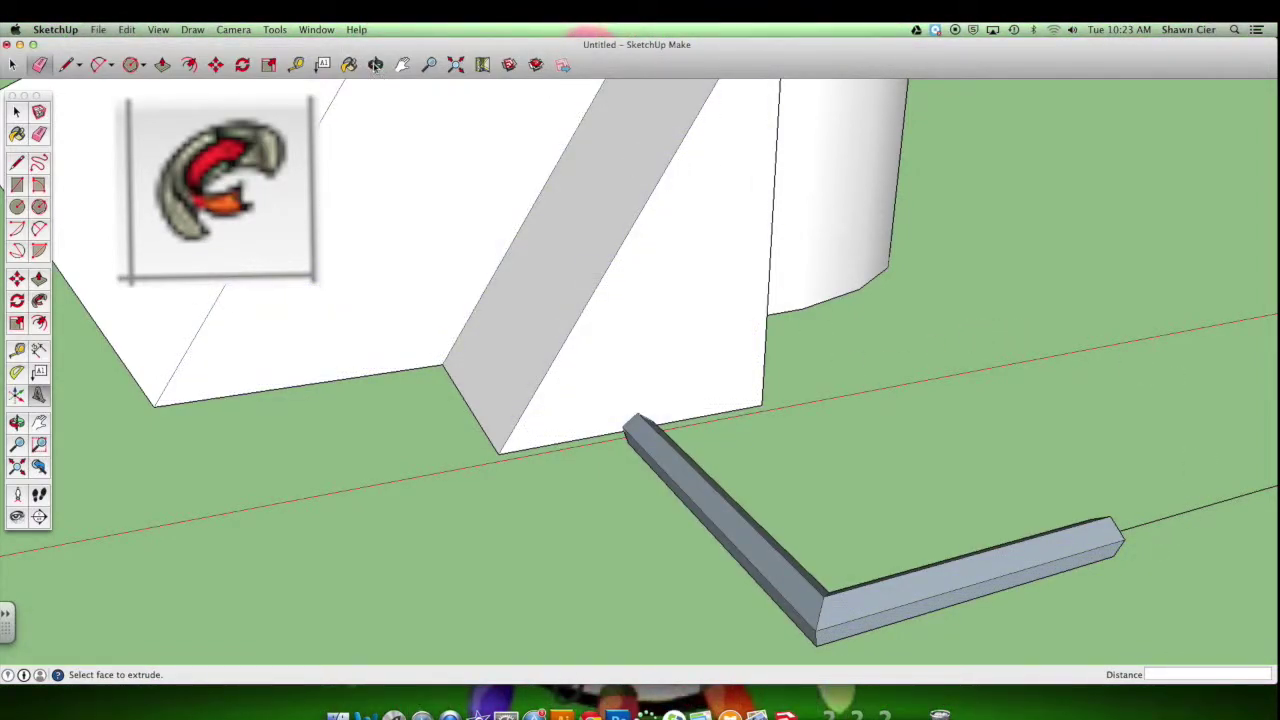
- Extend the pentagonal pipe from its open end with Follow Me along the remaining path, up, across and down to the top tier
key("o")
left_click_drag(1128, 303, 645, 267)
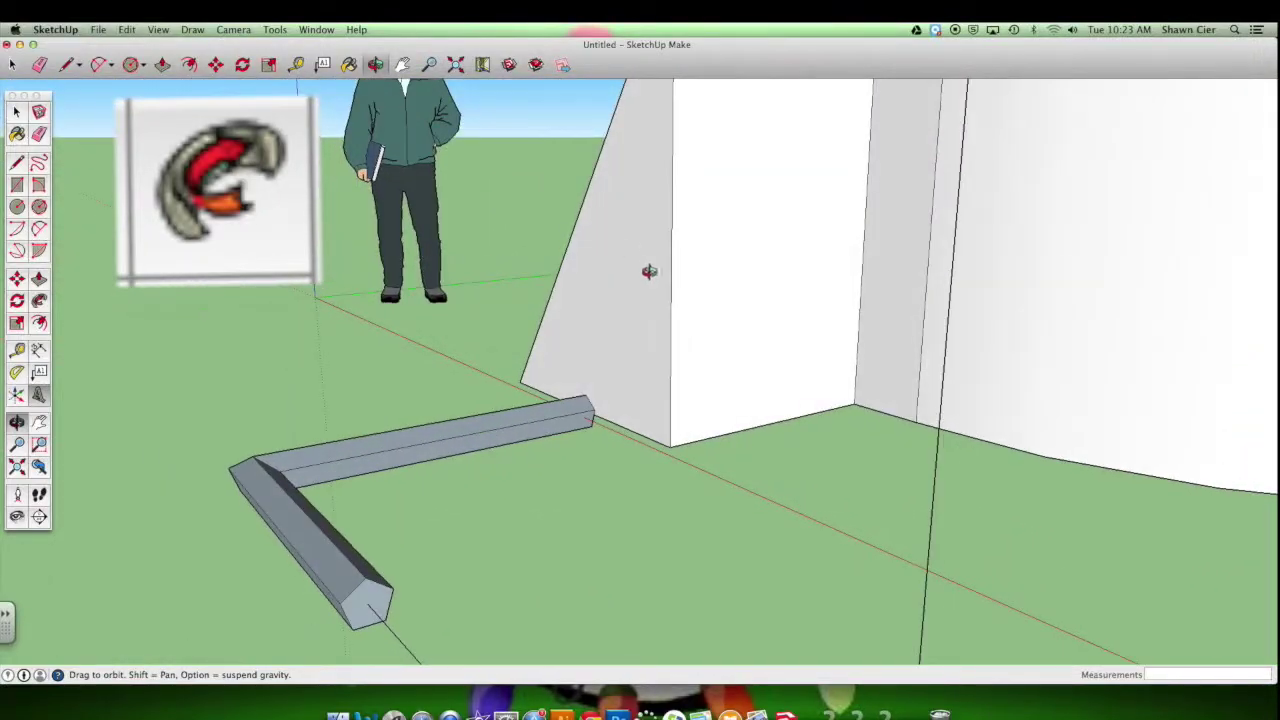
scroll(657, 306, "down", 10)
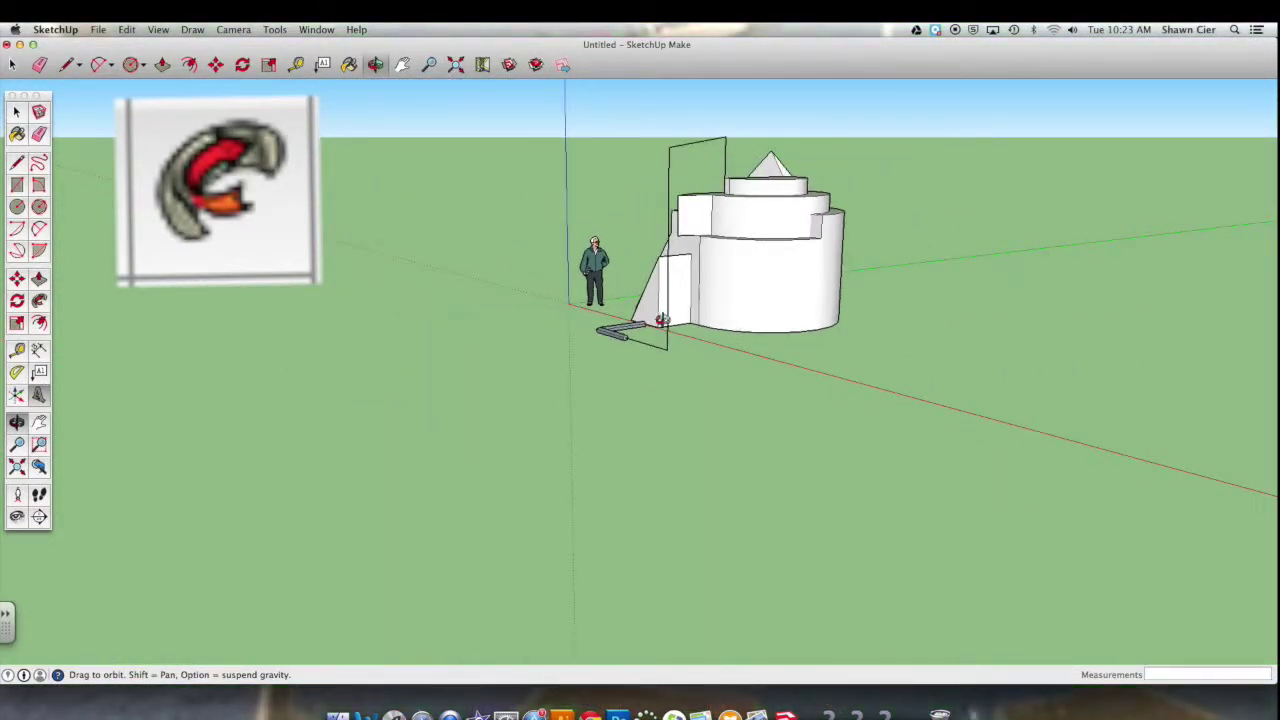
left_click(40, 299)
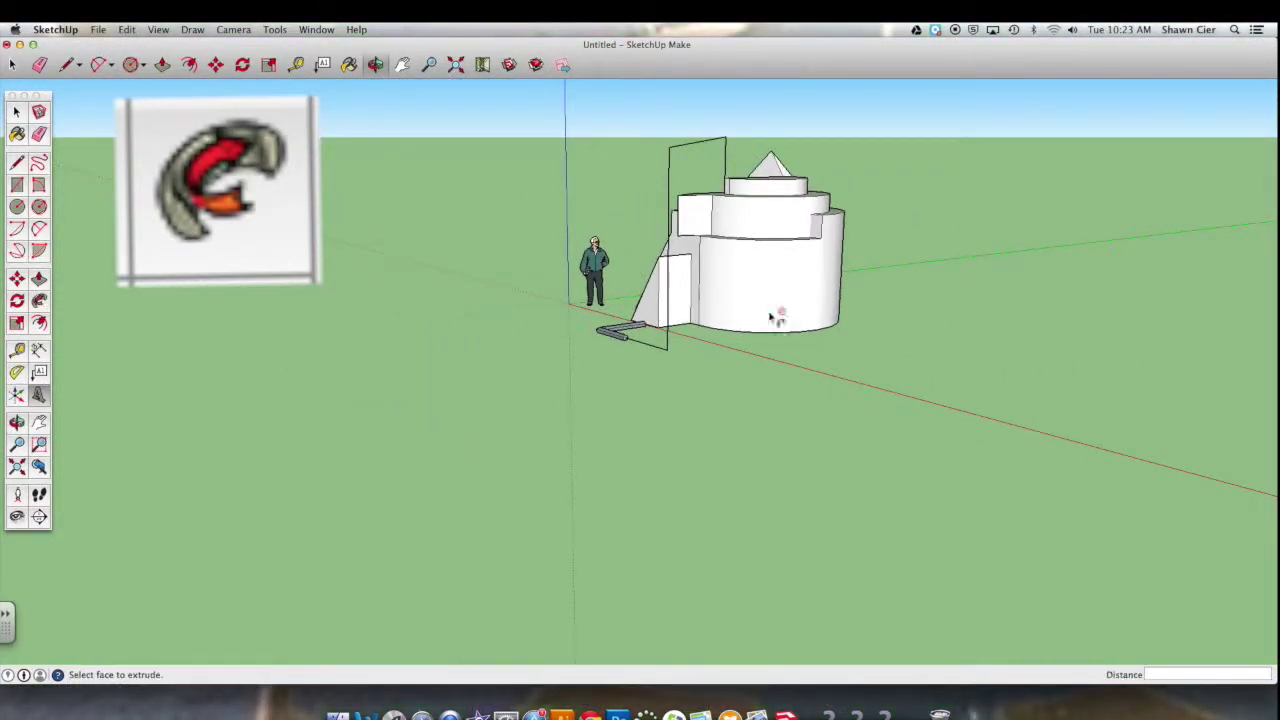
left_click_drag(632, 344, 666, 277)
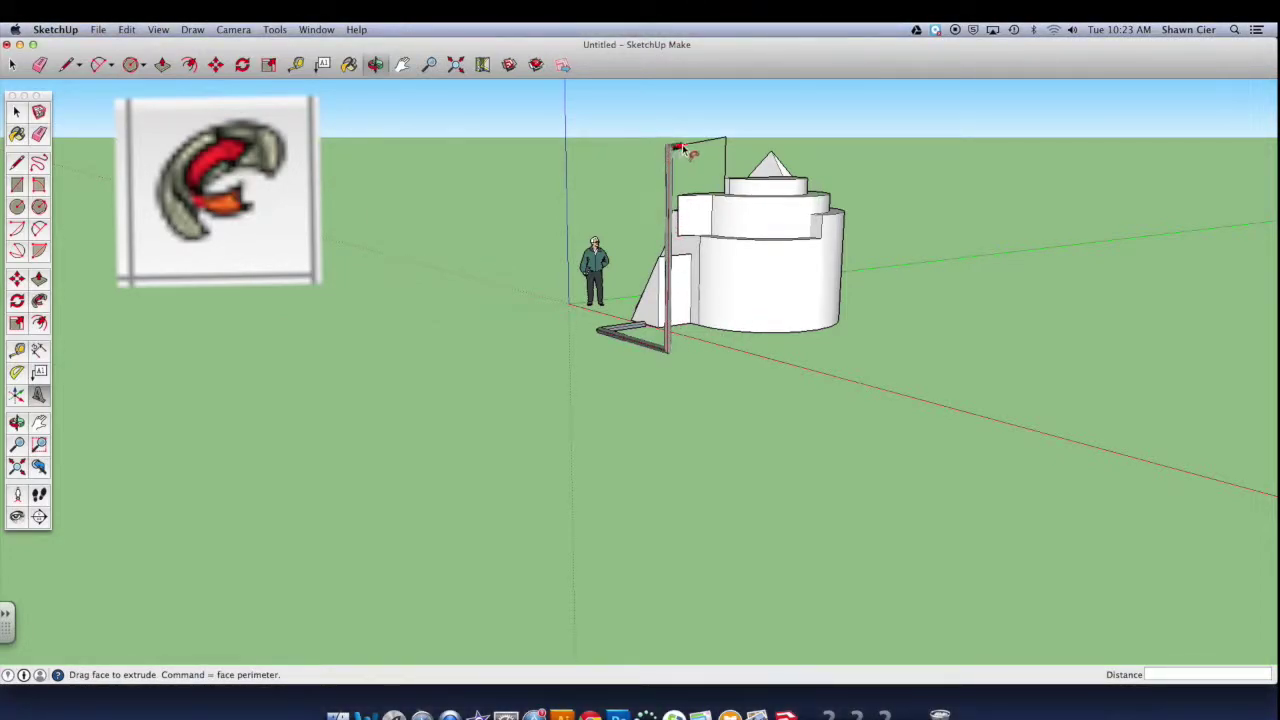
left_click_drag(735, 142, 733, 175)
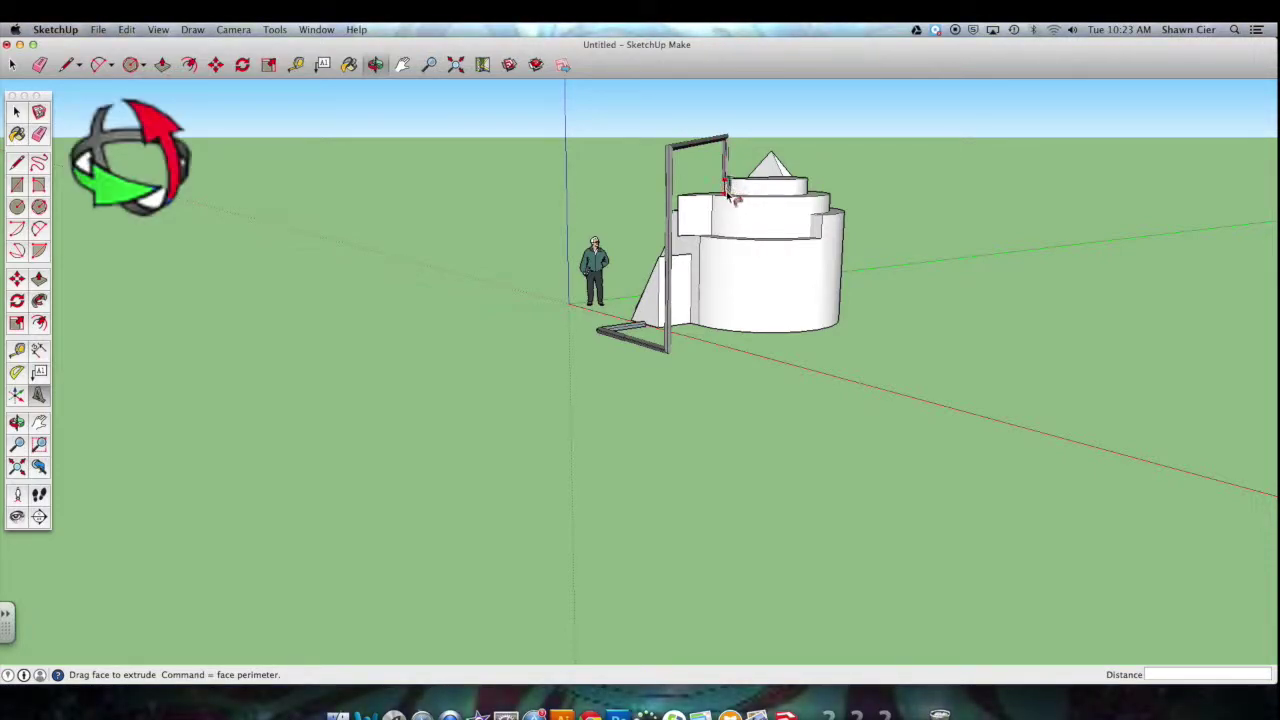
left_click_drag(728, 197, 728, 197)
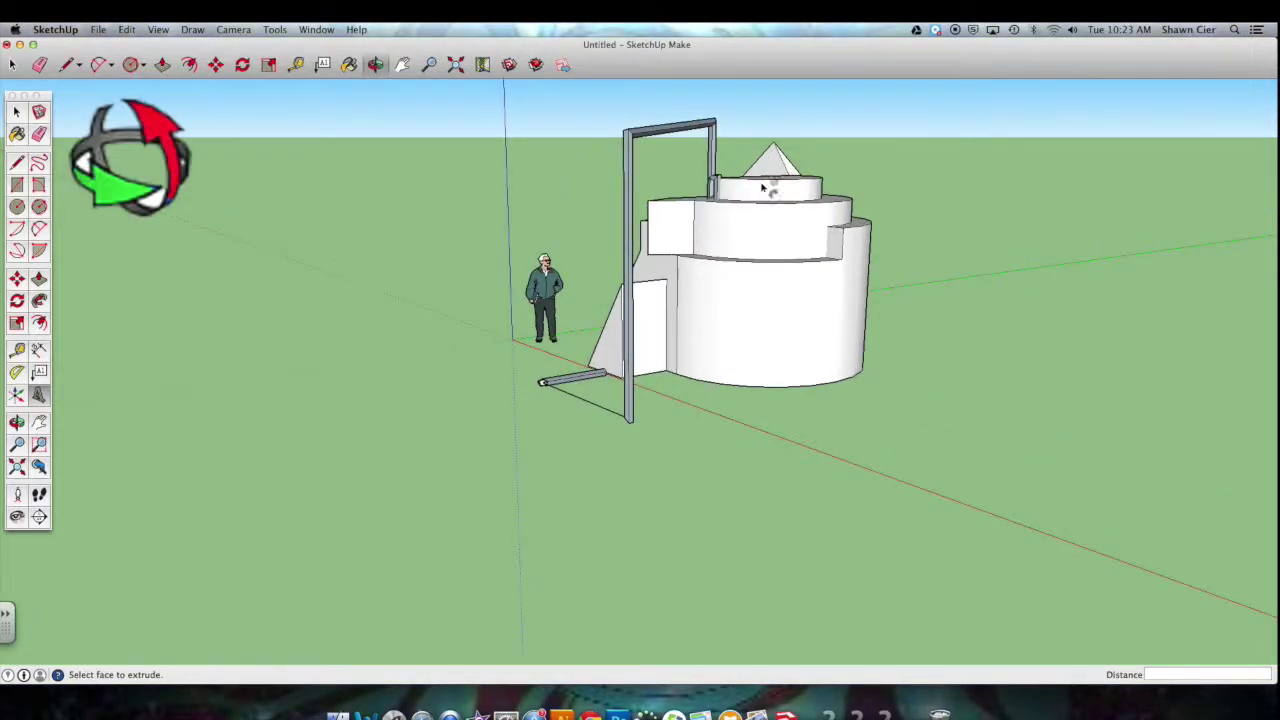
- Draw a line about 6 1/2" long across the open lower end of the vertical pipe to close it with a face
scroll(735, 205, "up", 6)
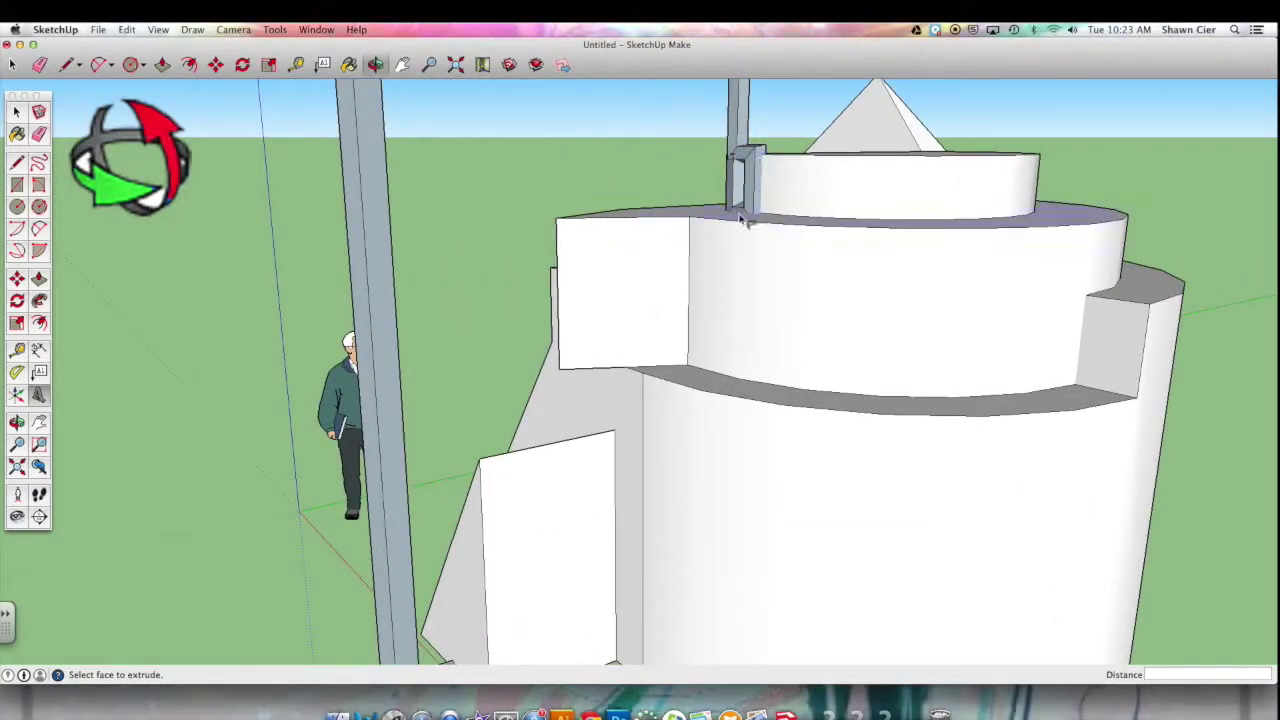
key("o")
left_click_drag(589, 227, 929, 286)
scroll(929, 286, "down", 5)
left_click_drag(818, 228, 1046, 206)
scroll(954, 422, "up", 6)
scroll(954, 422, "up", 3)
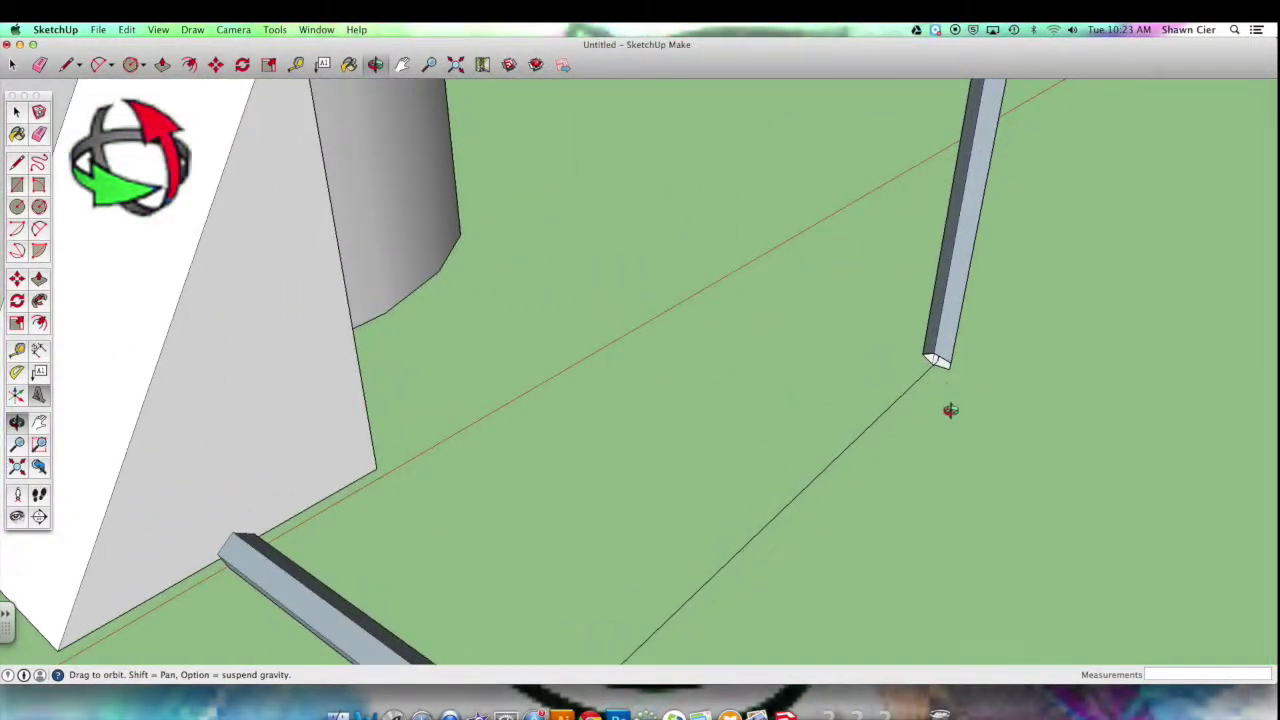
left_click_drag(930, 412, 683, 277)
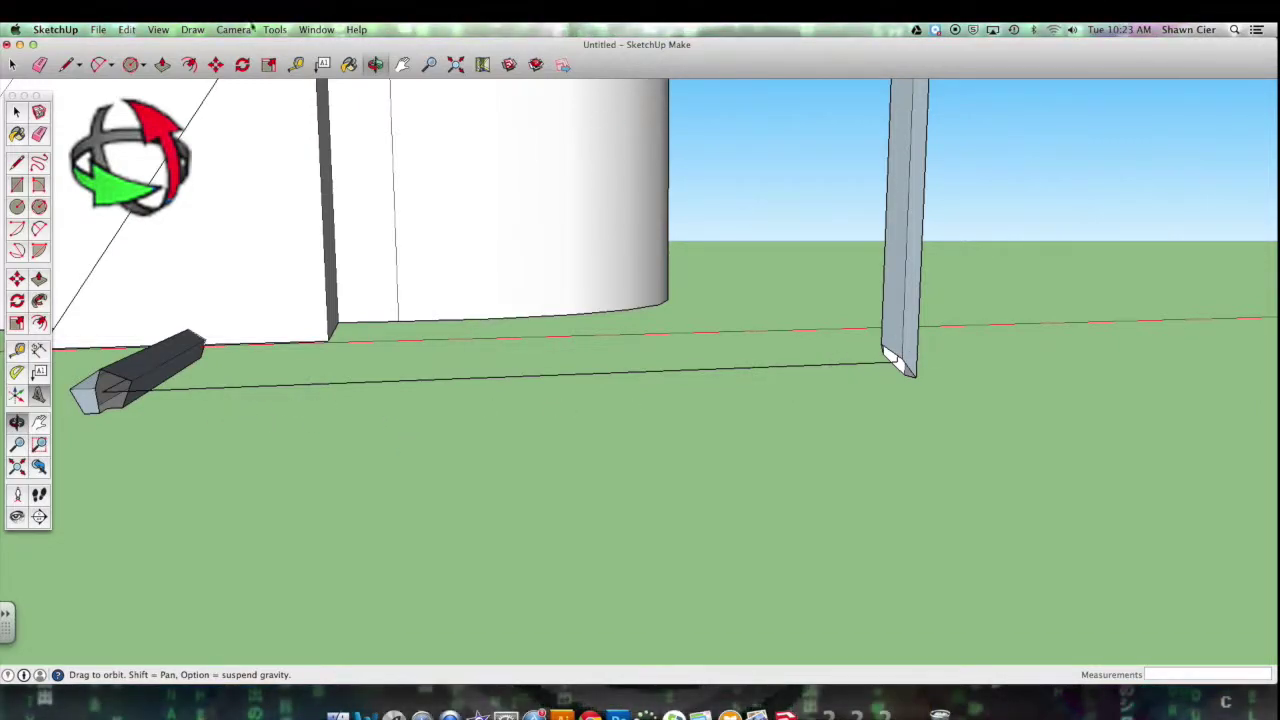
left_click(68, 64)
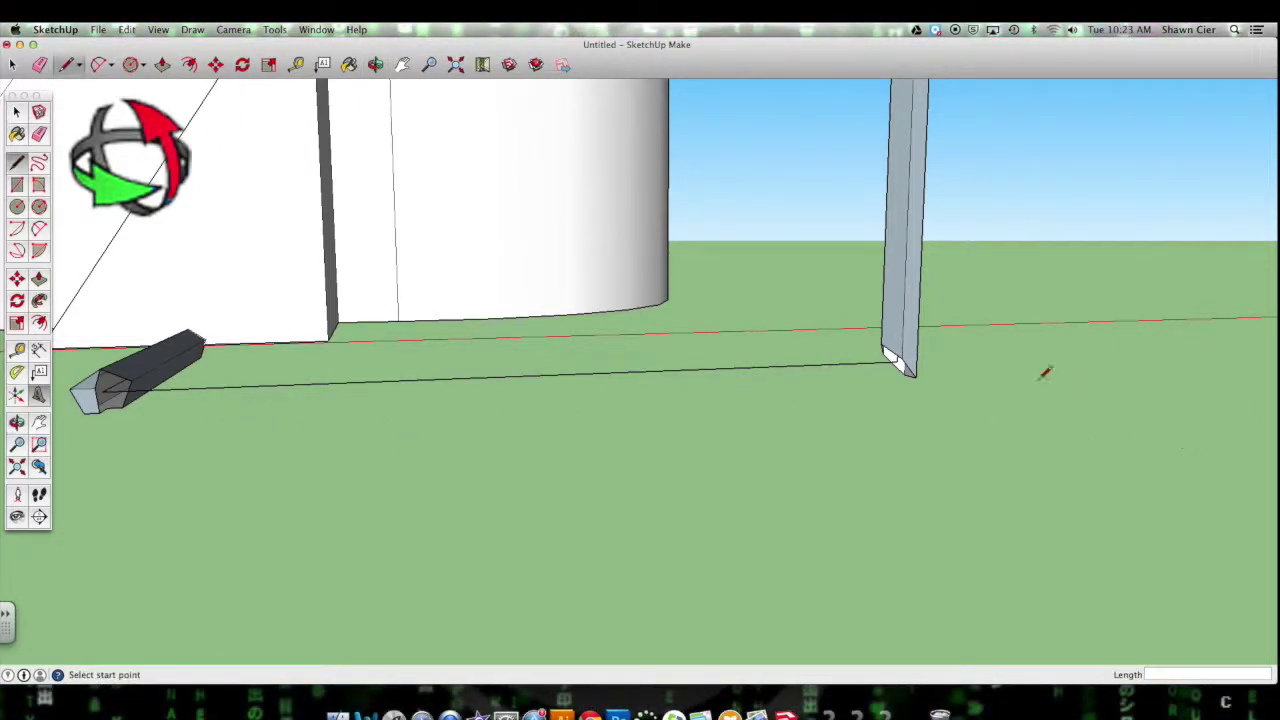
scroll(897, 350, "up", 2)
left_click(885, 336)
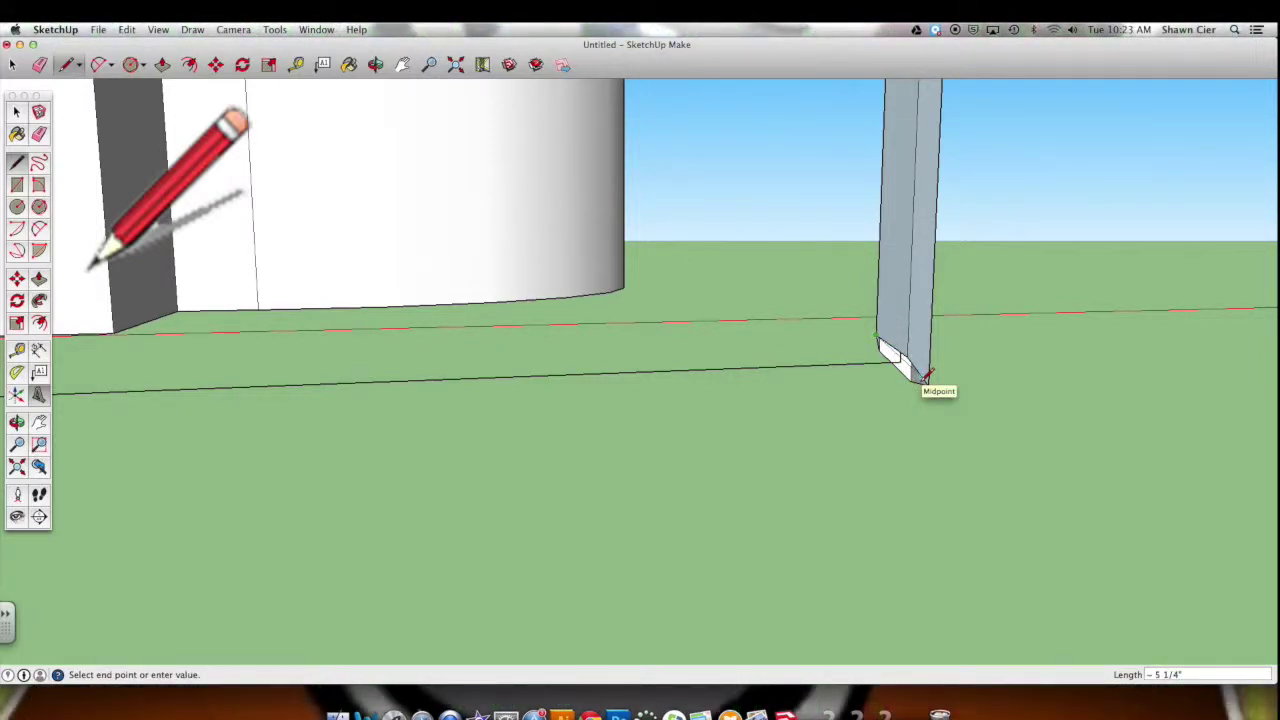
scroll(925, 370, "up", 1)
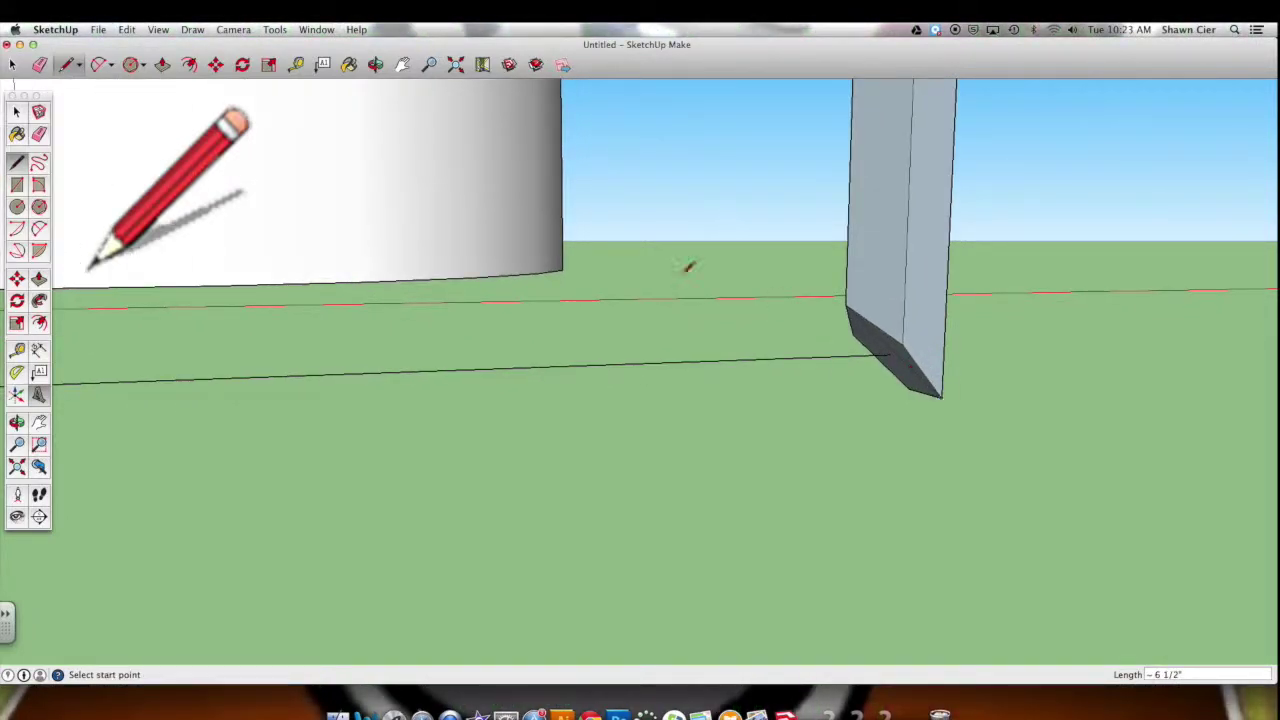
- Erase the leftover dividing line across the closed end face of the vertical pipe
left_click(41, 66)
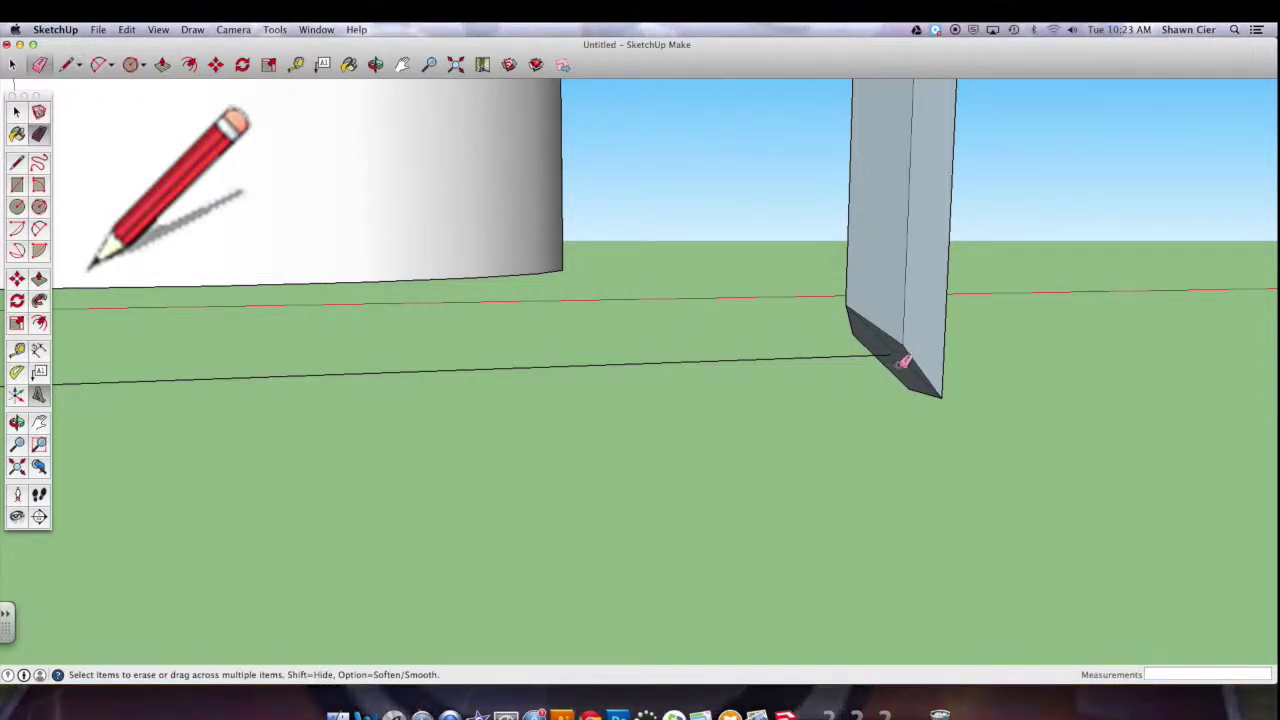
scroll(191, 96, "down", 3)
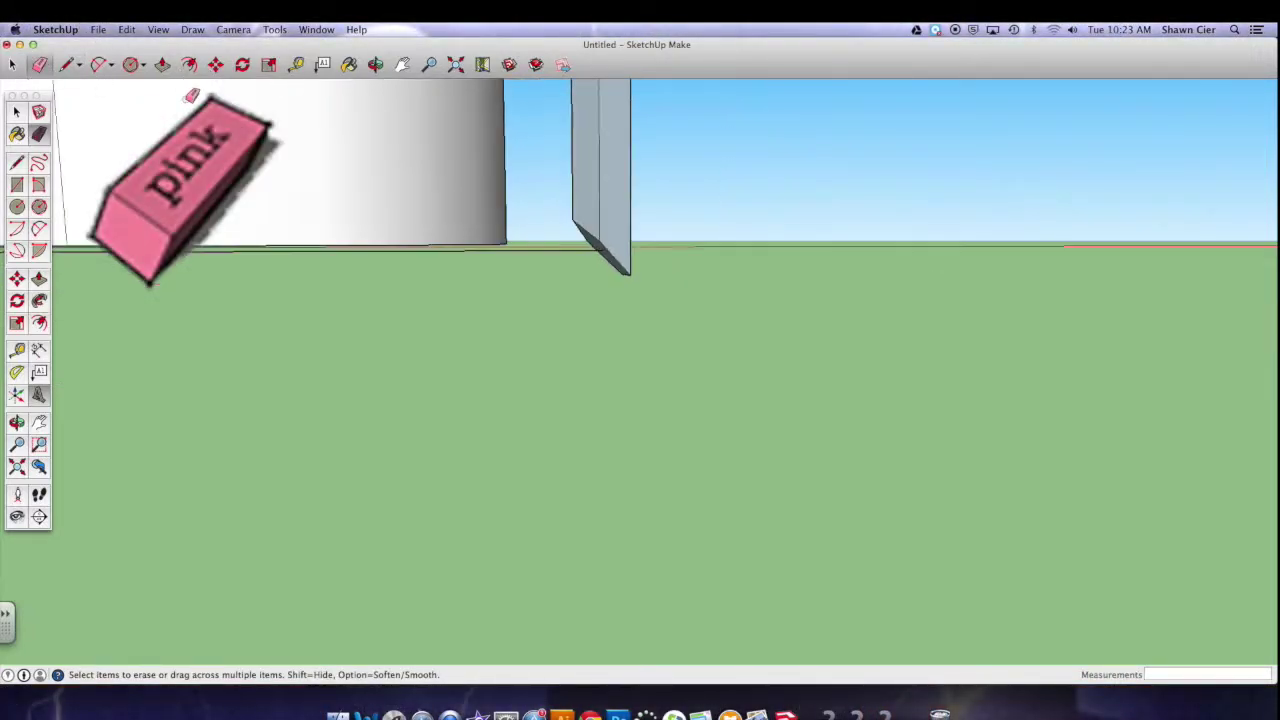
scroll(291, 186, "down", 3)
scroll(240, 174, "up", 4)
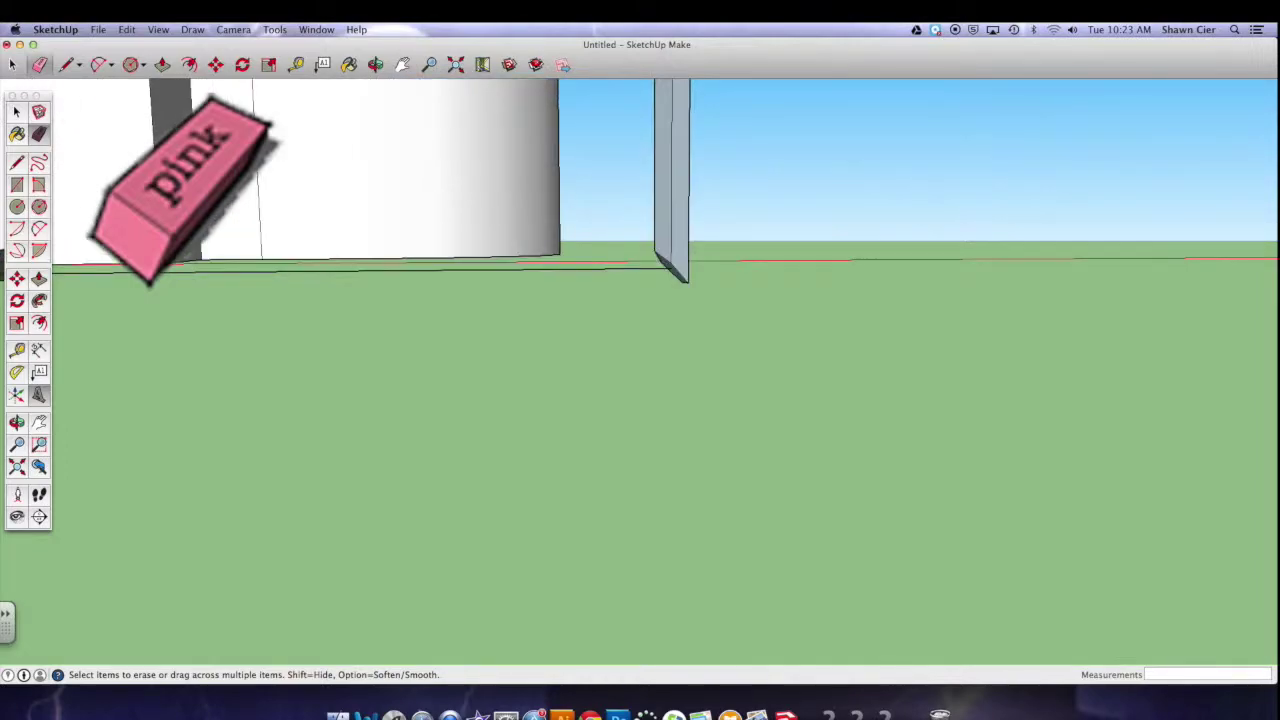
- Try to fill the model's open underside by tracing the small wedge's outer bottom edge, and undo the line
middle_click_drag(385, 350, 566, 389)
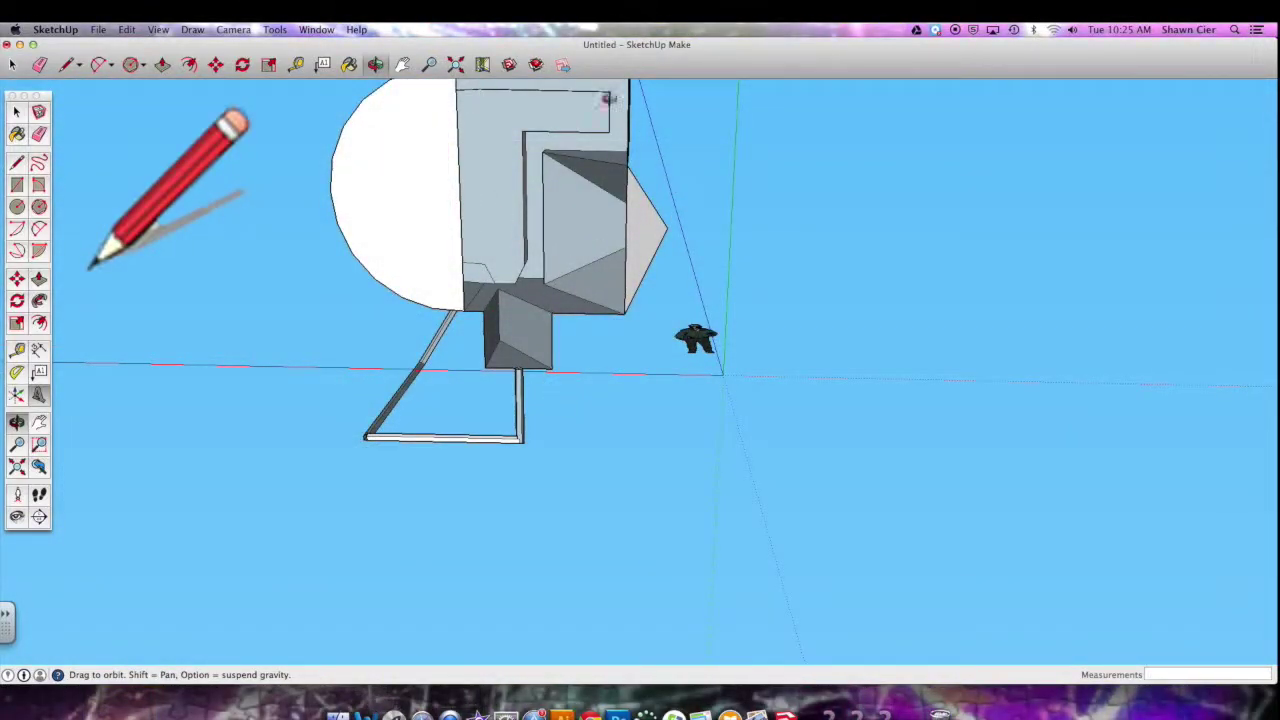
left_click(70, 65)
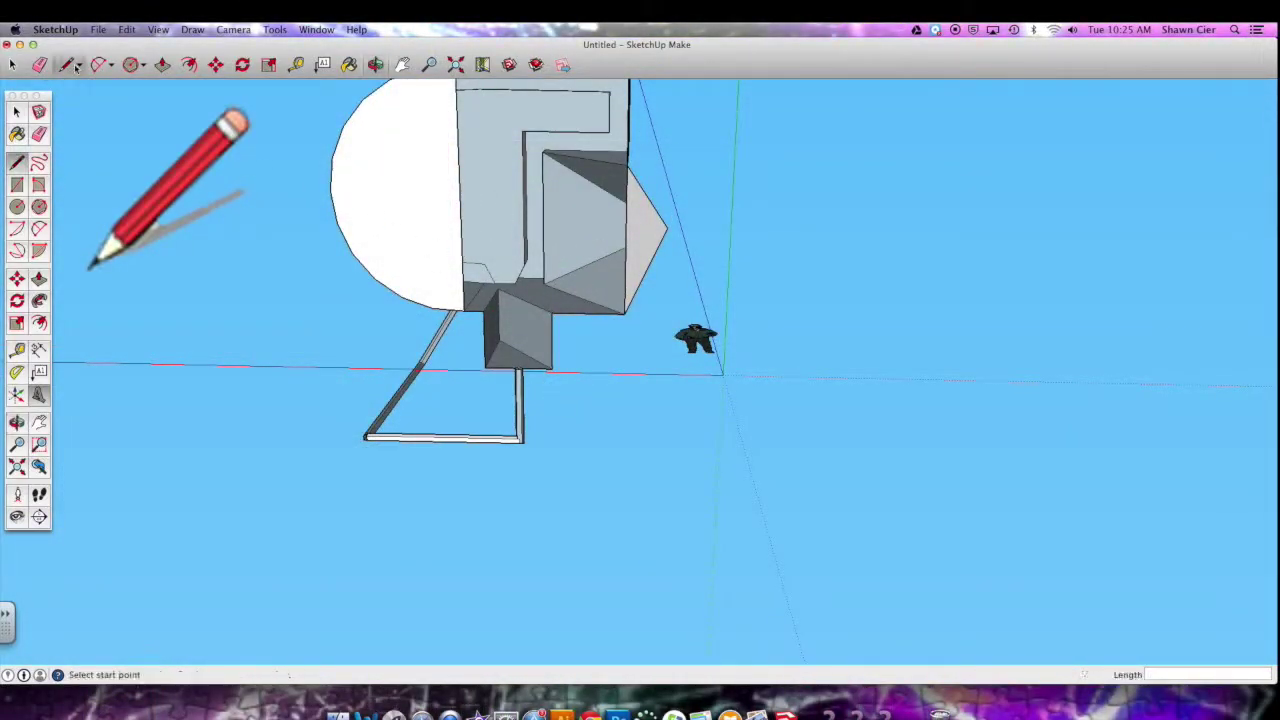
scroll(506, 321, "up", 5)
left_click(387, 415)
left_click(657, 421)
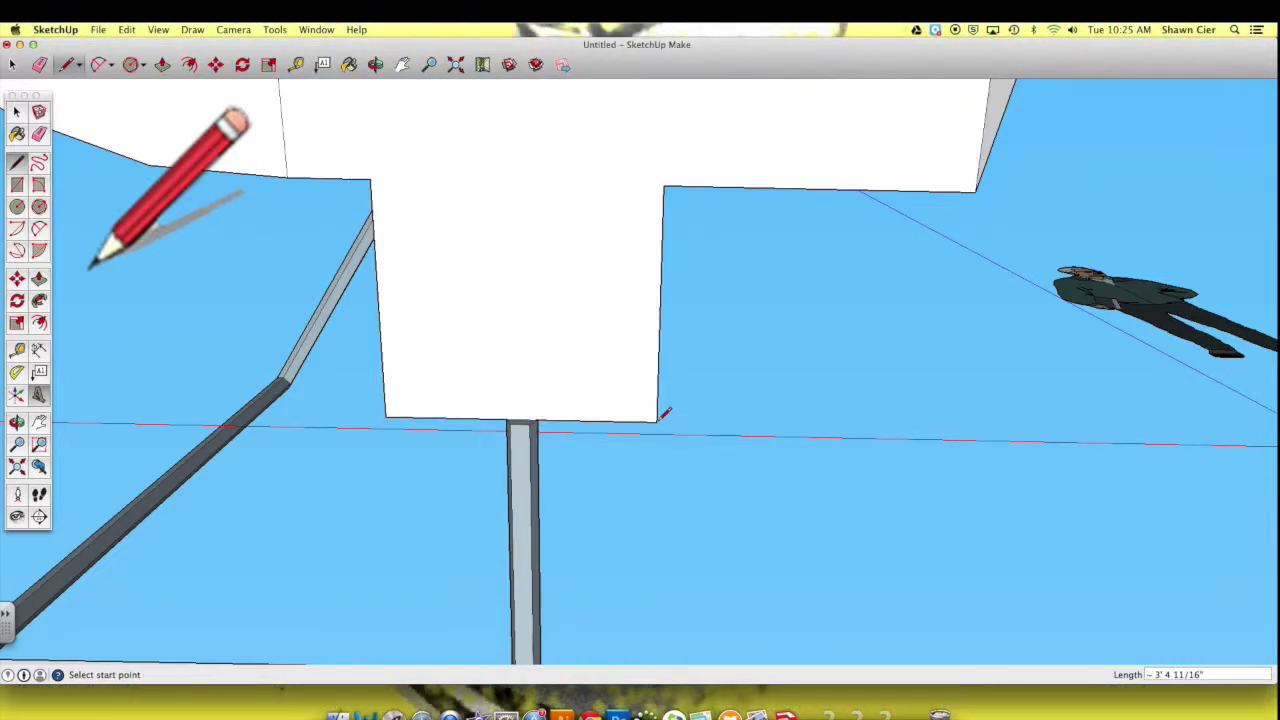
scroll(665, 412, "down", 5)
key("super+z")
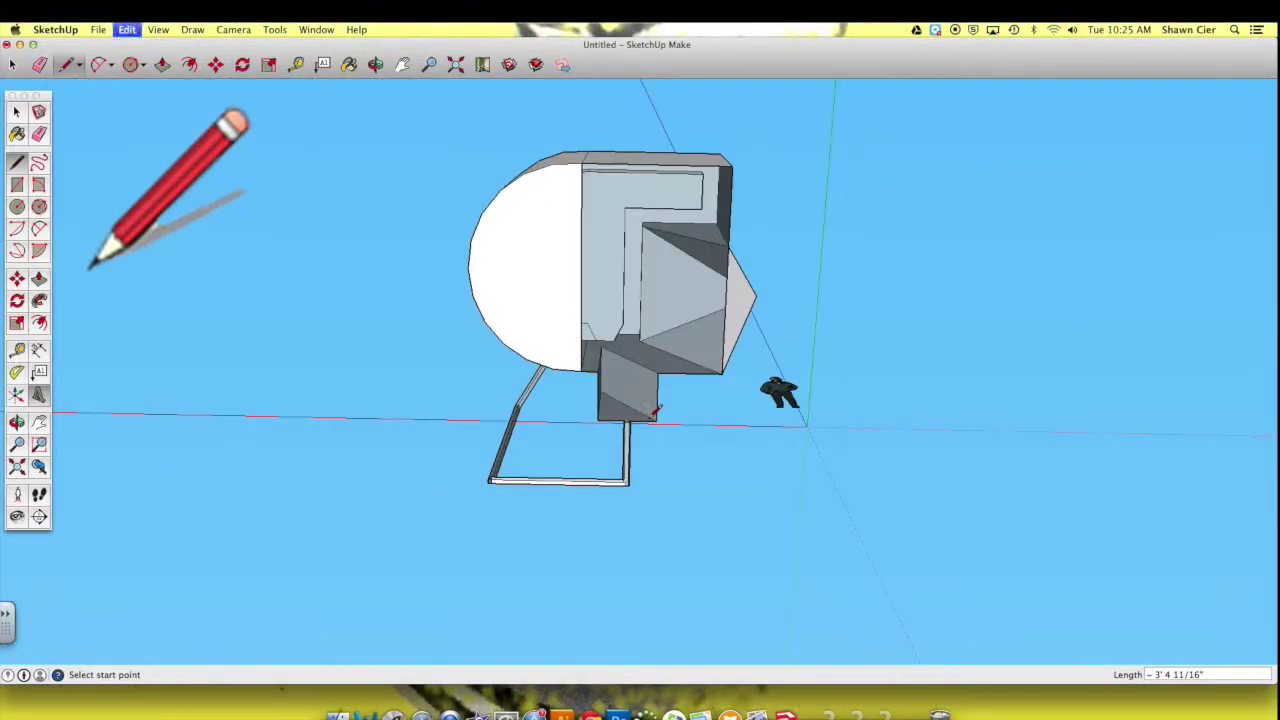
- Close the underside by tracing the base edge where the wedge meets the block and the wedge's outer bottom edge, each about 3' 4 11/16"
left_click(598, 372)
left_click(658, 374)
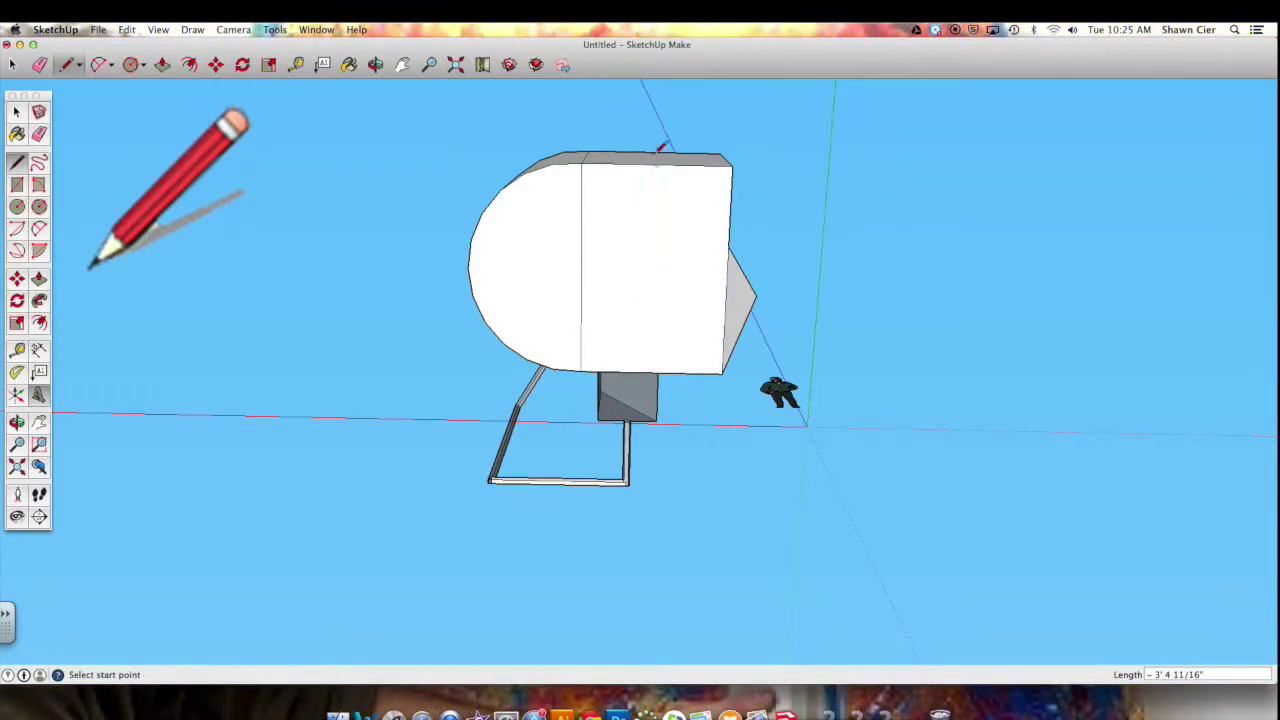
left_click(599, 419)
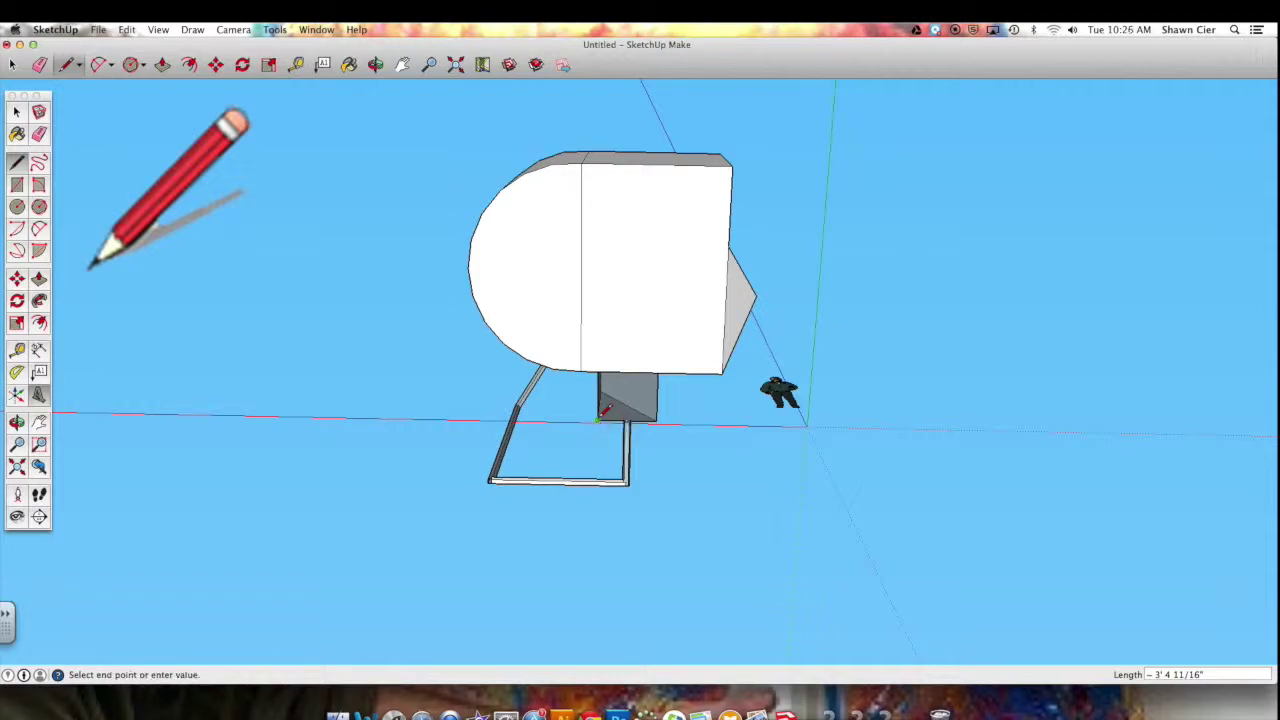
left_click(659, 418)
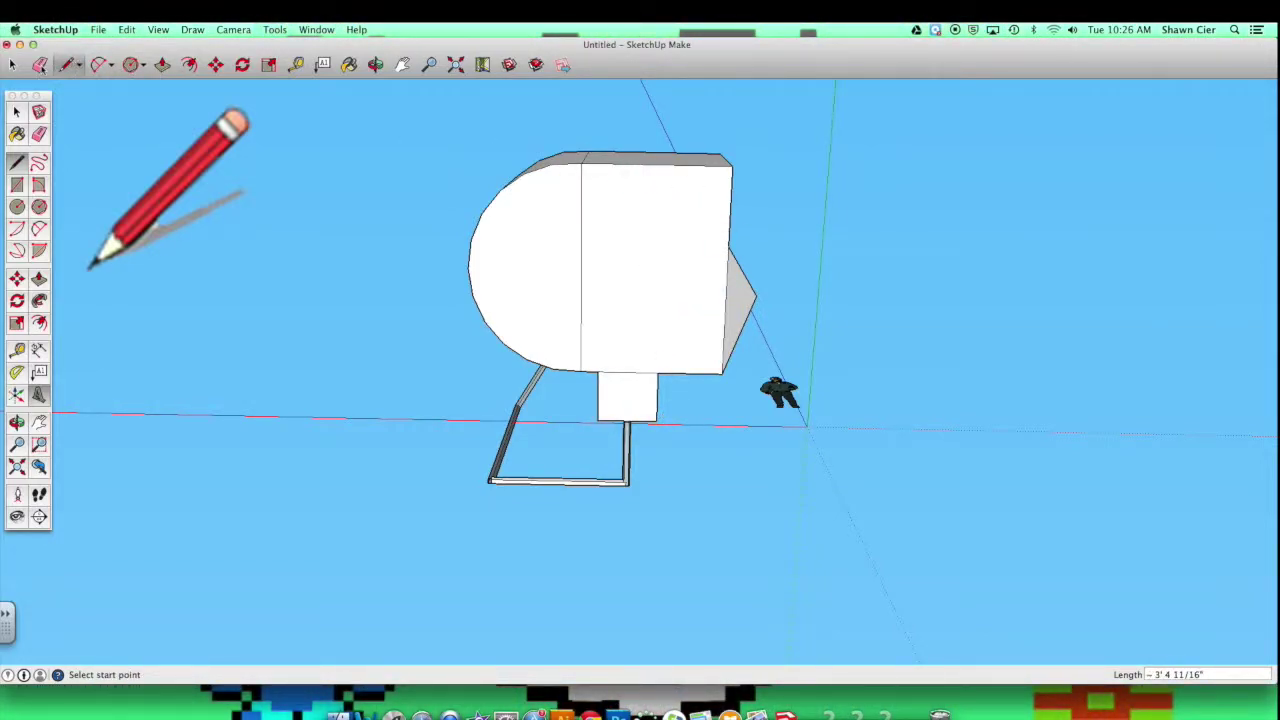
- Erase the line between the wedge and the block on the underside to merge their bottom faces
left_click(40, 64)
left_click(623, 371)
left_click(584, 324)
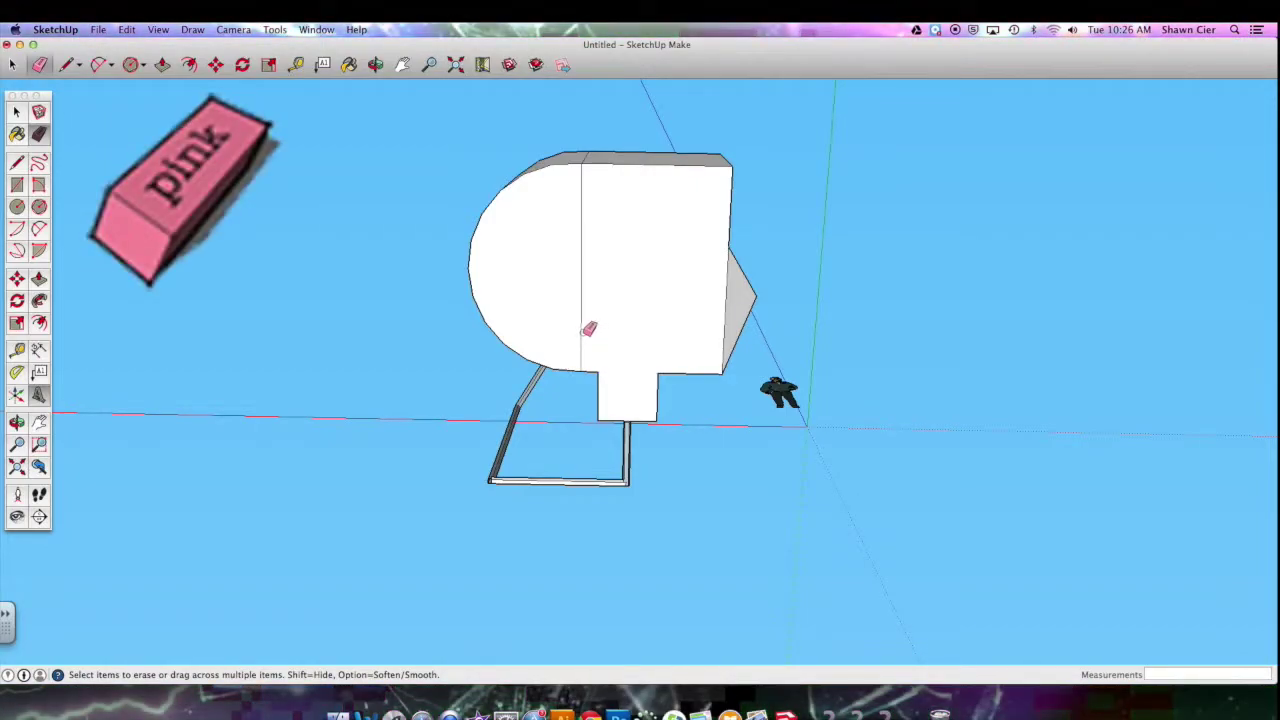
- Draw a corner-rounding arc with a radius of about 6 1/4" at the upper outer corner of the middle tier's end face
left_click(376, 65)
mouse_move(506, 166)
left_mouse_down()
mouse_move(1131, 689)
mouse_move(737, 118)
mouse_move(1240, 506)
mouse_move(986, 466)
mouse_move(654, 297)
mouse_move(673, 330)
mouse_move(661, 320)
left_mouse_up()
right_click(661, 320)
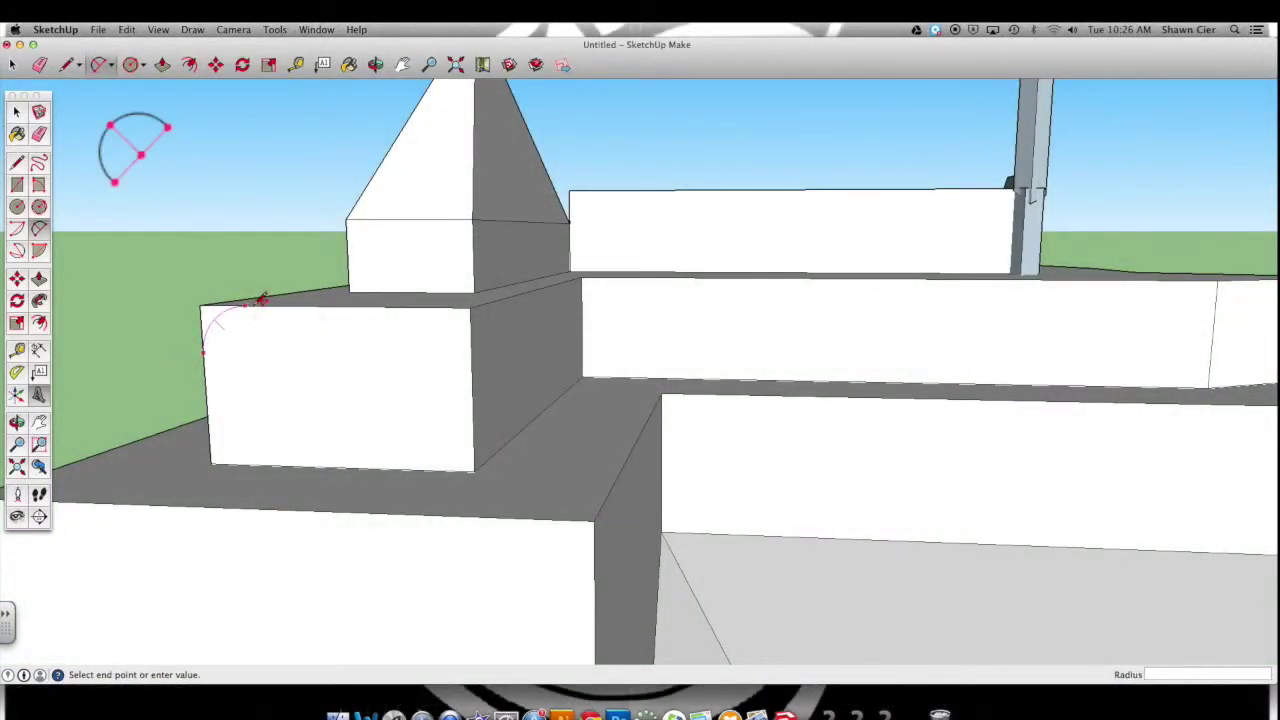
scroll(233, 303, "up", 3)
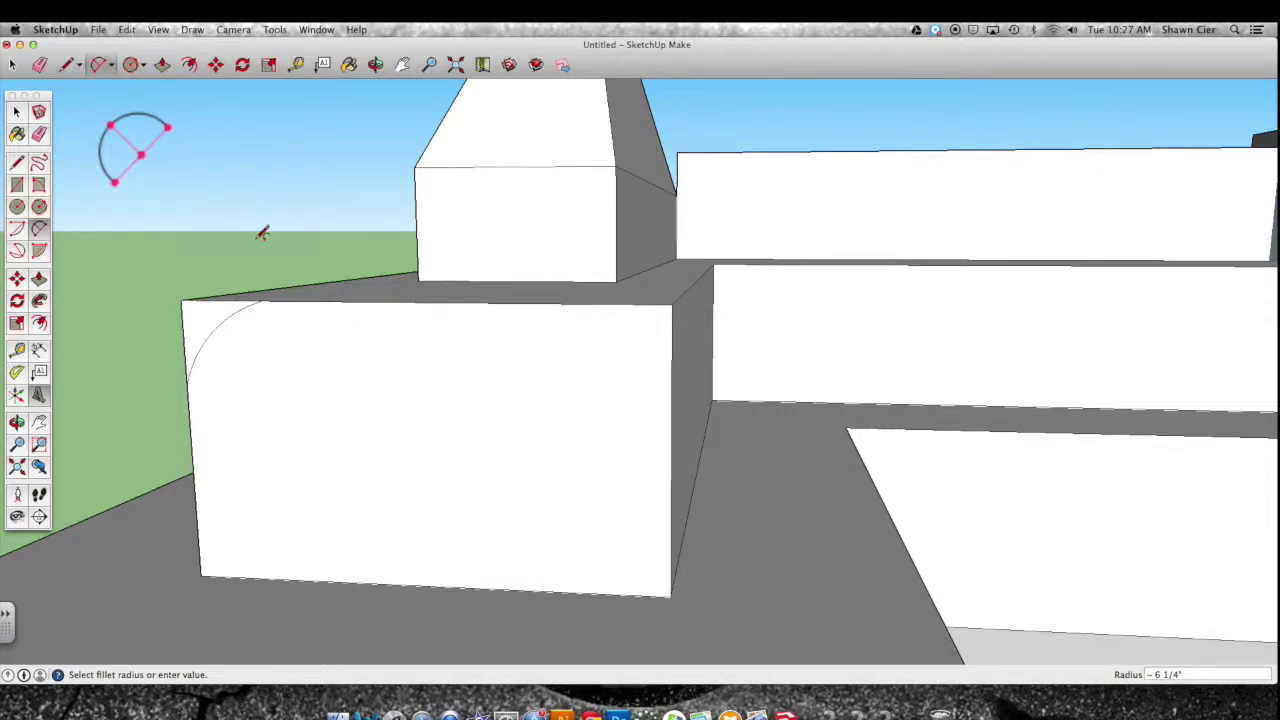
- Round over the middle tier by running the arc's corner face with Follow Me around its whole top edge, back to the start
scroll(260, 228, "down", 2)
left_click(375, 64)
left_click_drag(343, 143, 363, 255)
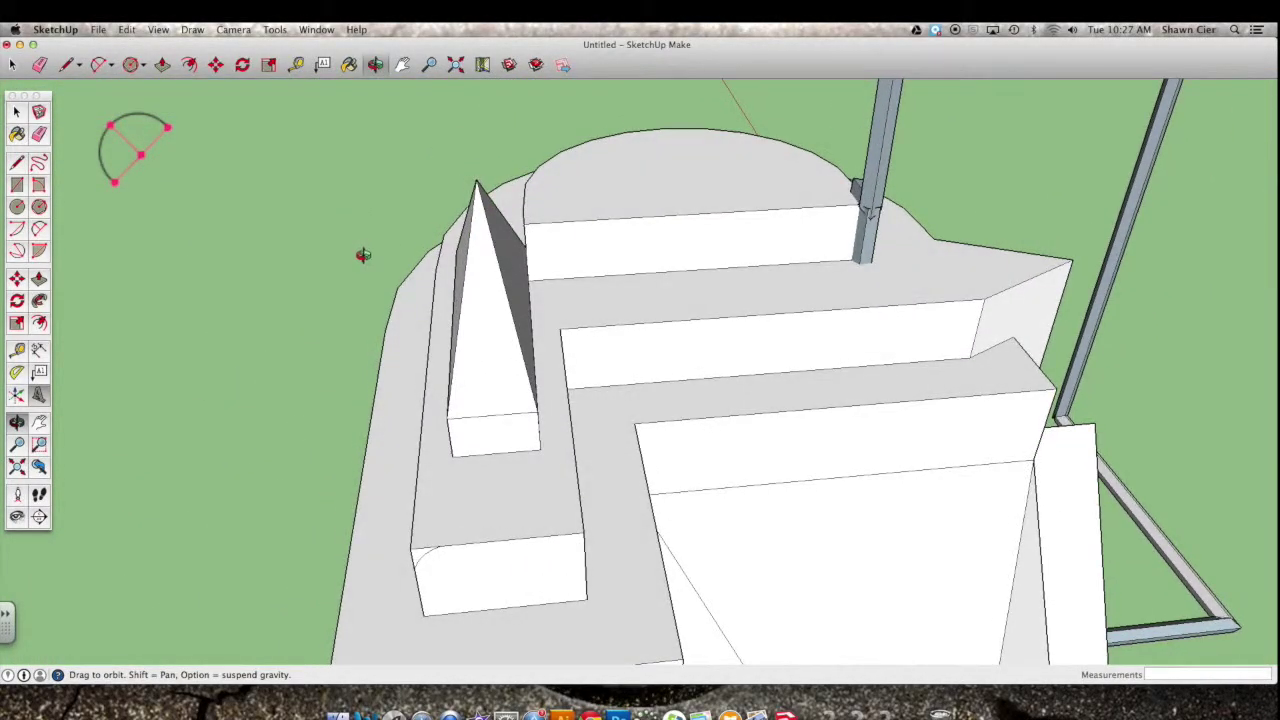
key("p")
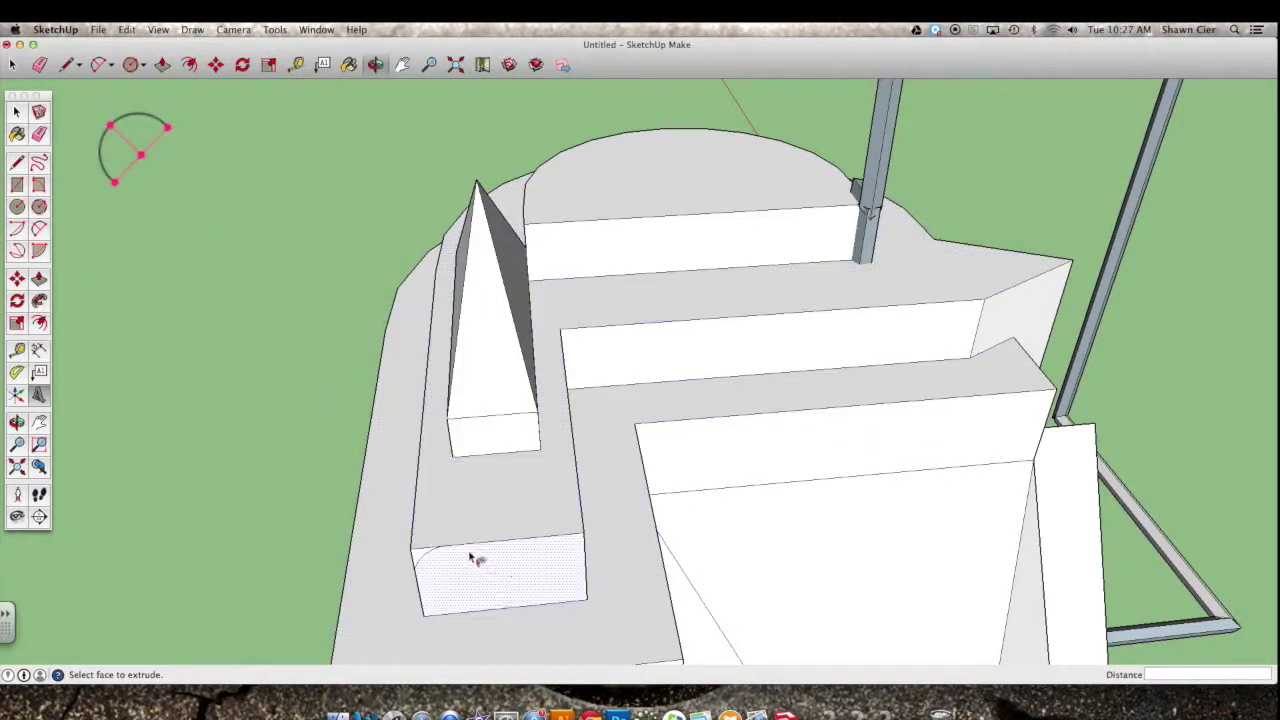
left_click_drag(418, 558, 433, 250)
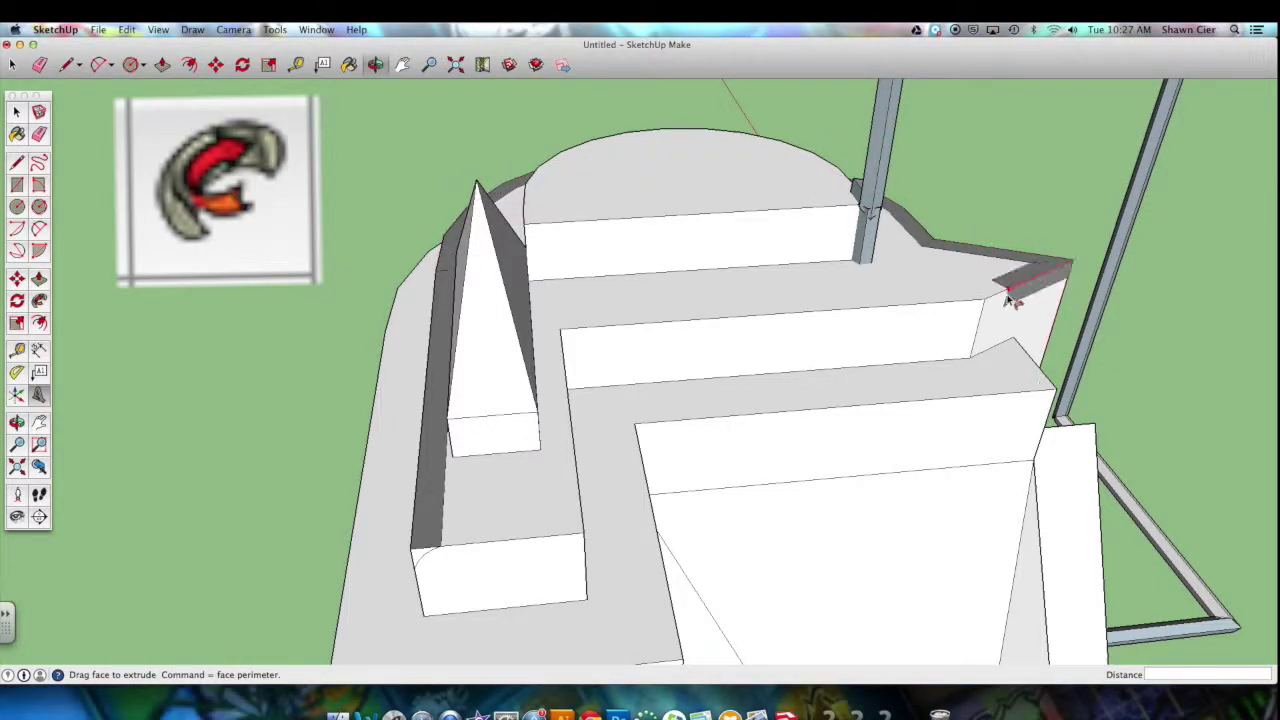
left_click_drag(970, 313, 562, 500)
left_click_drag(562, 550, 420, 555)
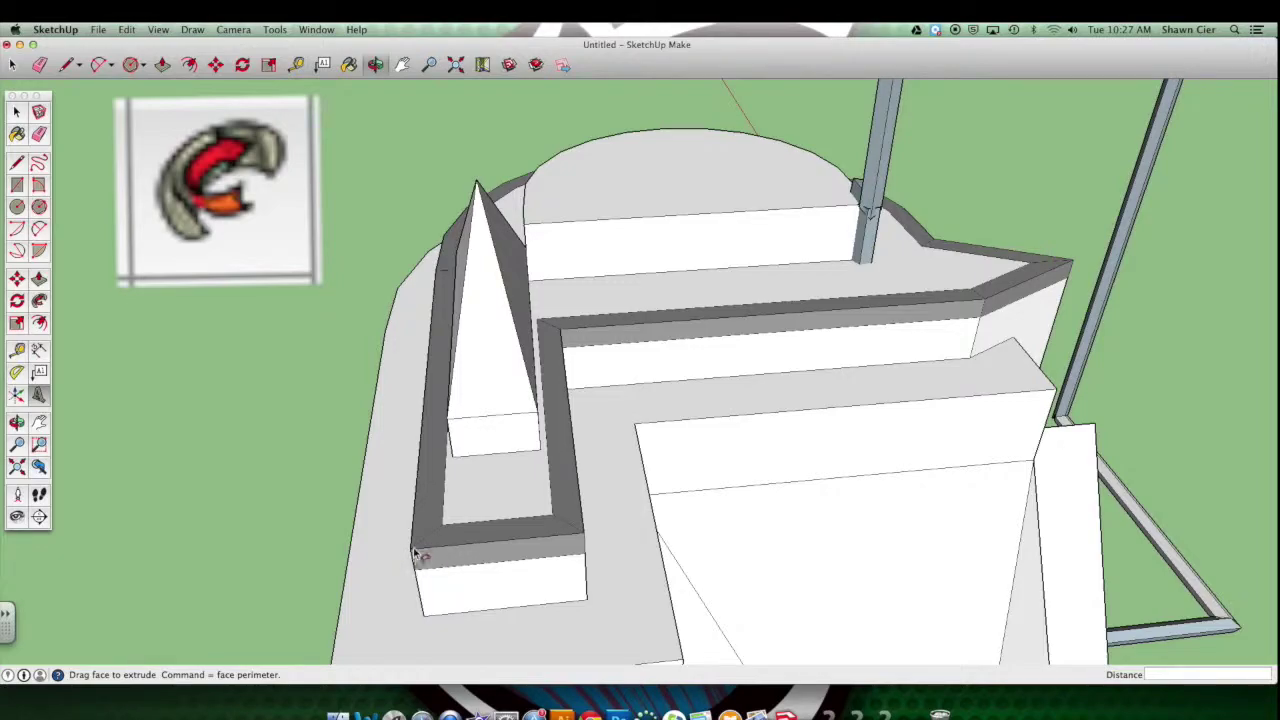
left_click_drag(415, 555, 415, 556)
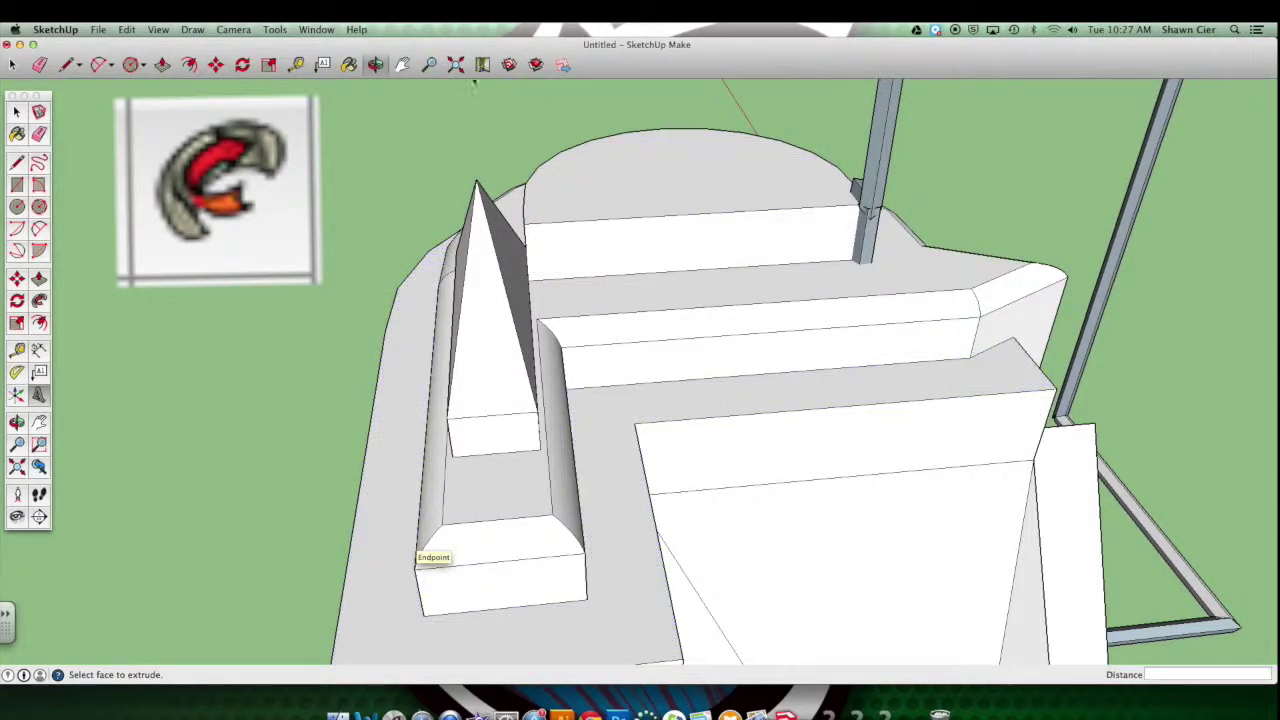
- Draw a small three-step zigzag profile at the bottom tier's top corner on its inner side face, ending with a segment of about 1/4"
left_click(375, 64)
left_click_drag(343, 323, 640, 403)
scroll(555, 510, "up", 5)
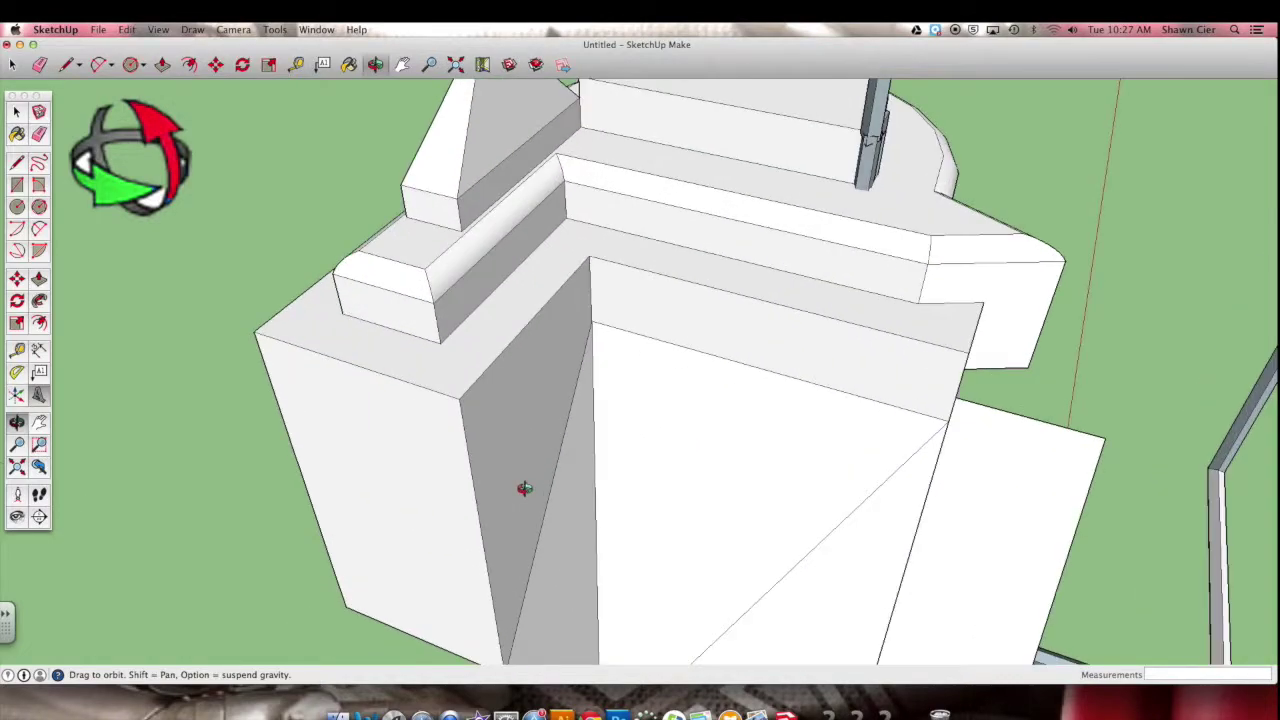
key("l")
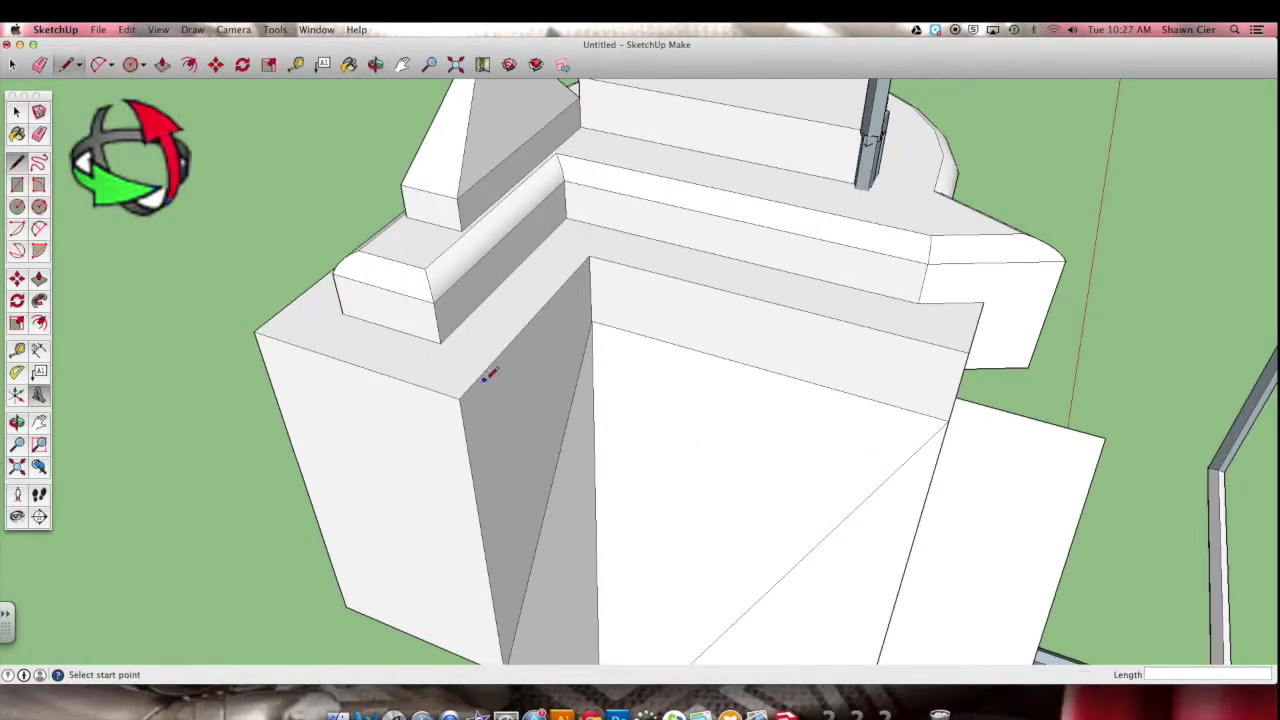
scroll(474, 415, "up", 5)
scroll(470, 392, "up", 3)
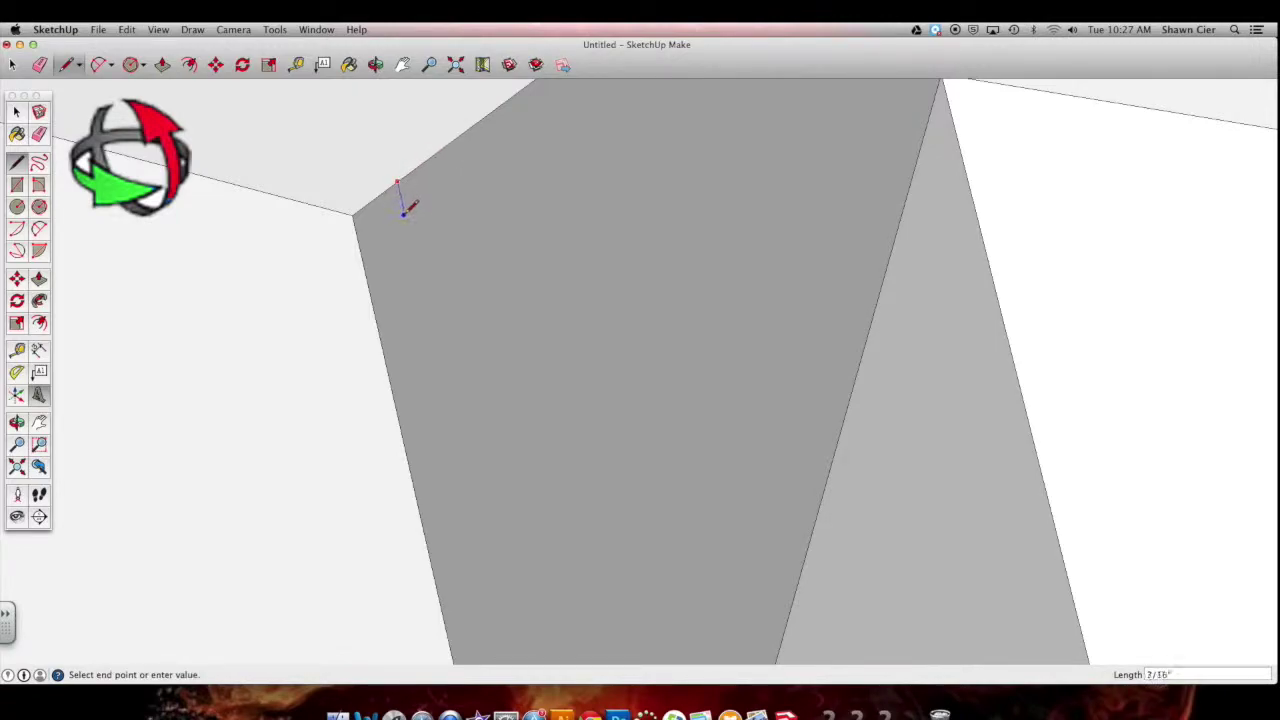
left_click(402, 213)
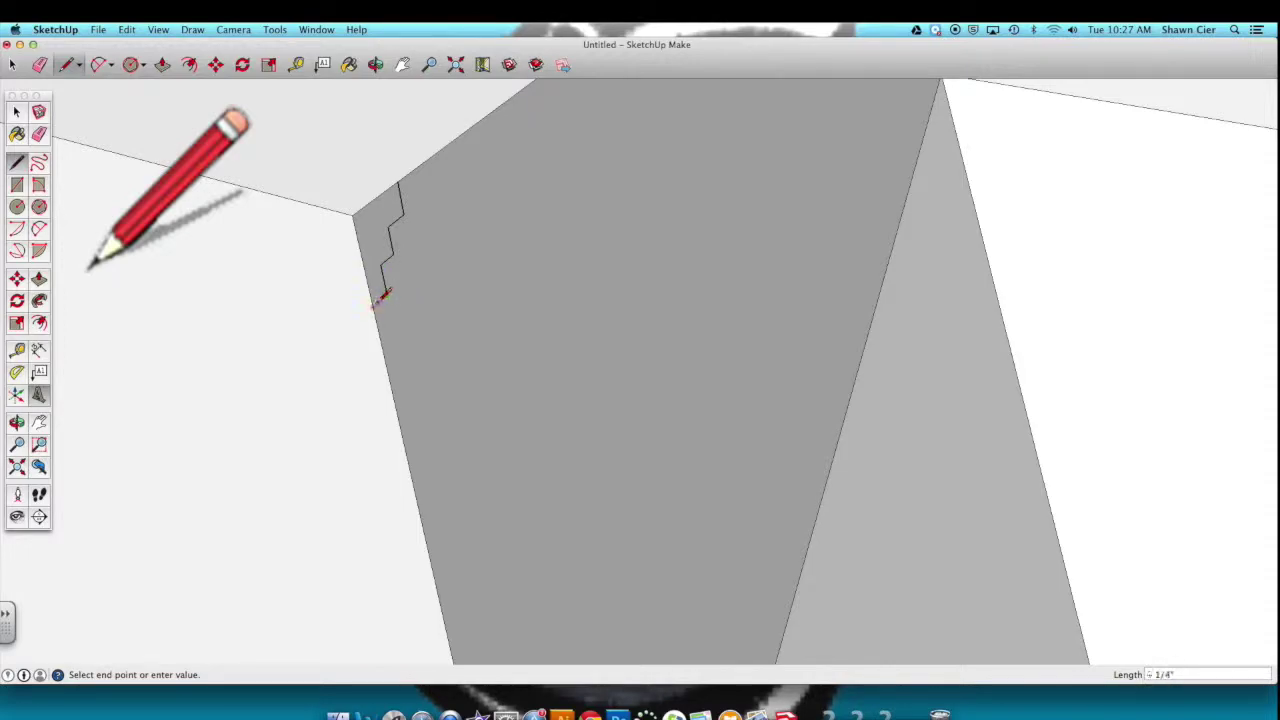
- Run the zigzag profile with Follow Me along the bottom tier's top edge, across the end face and the straight outer side
scroll(381, 297, "down", 4)
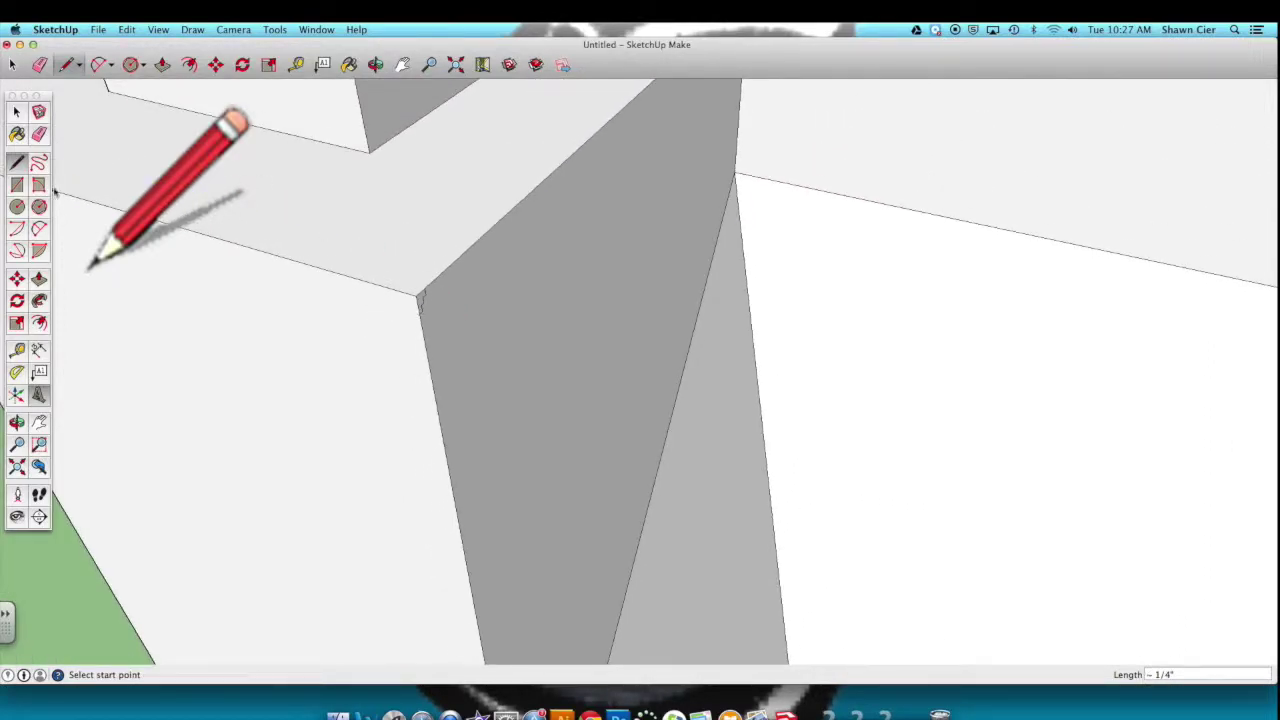
key("p")
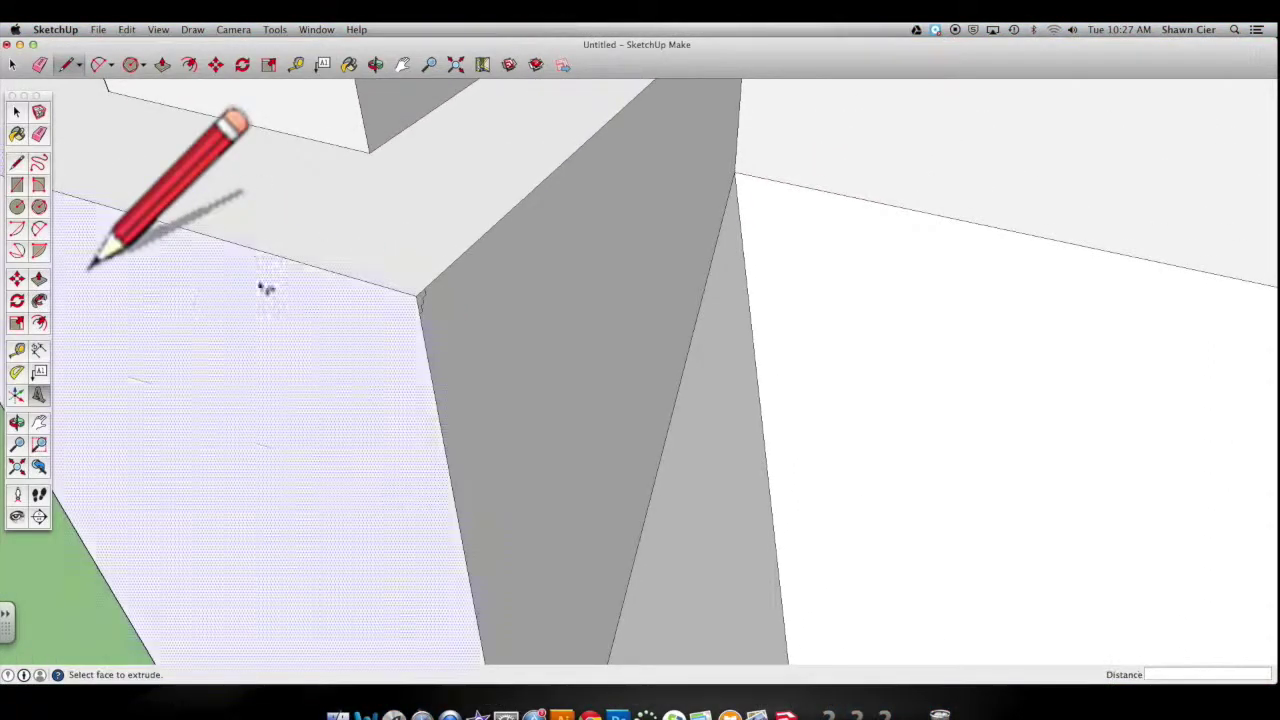
scroll(466, 243, "down", 5)
scroll(551, 163, "down", 4)
scroll(638, 112, "up", 3)
left_click_drag(575, 224, 563, 457)
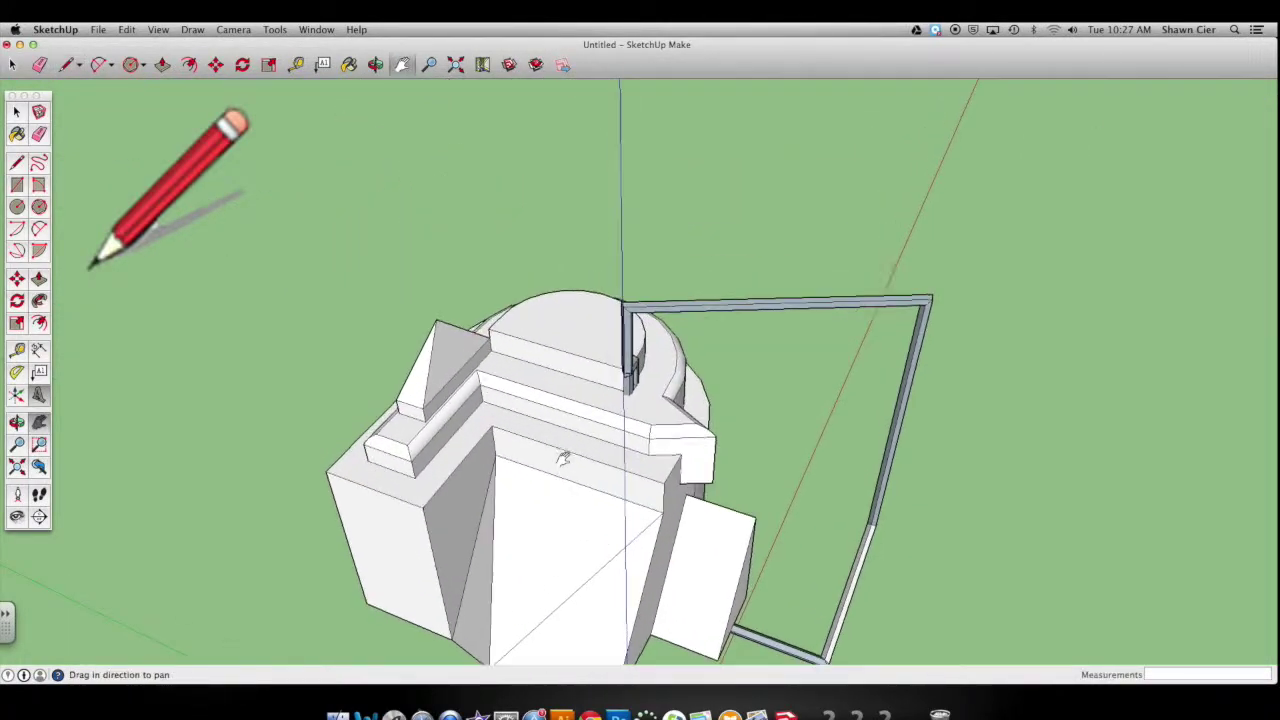
scroll(481, 527, "up", 4)
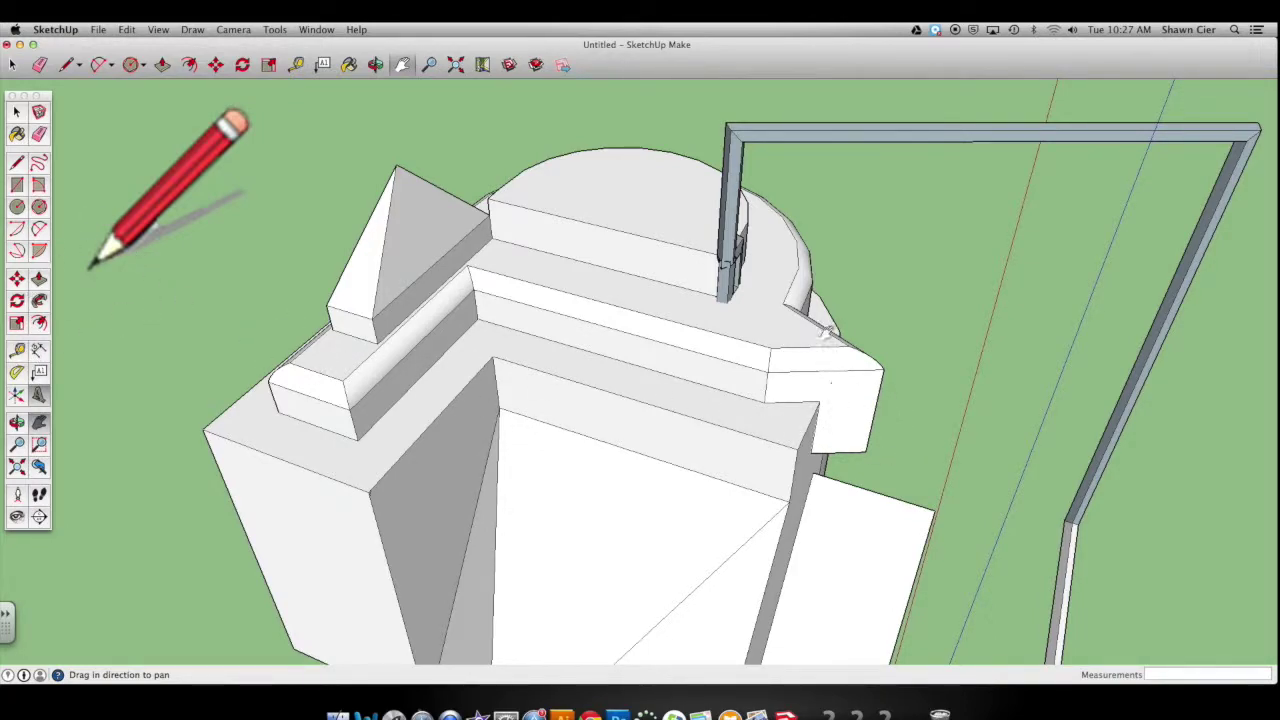
left_click(40, 301)
scroll(400, 490, "up", 3)
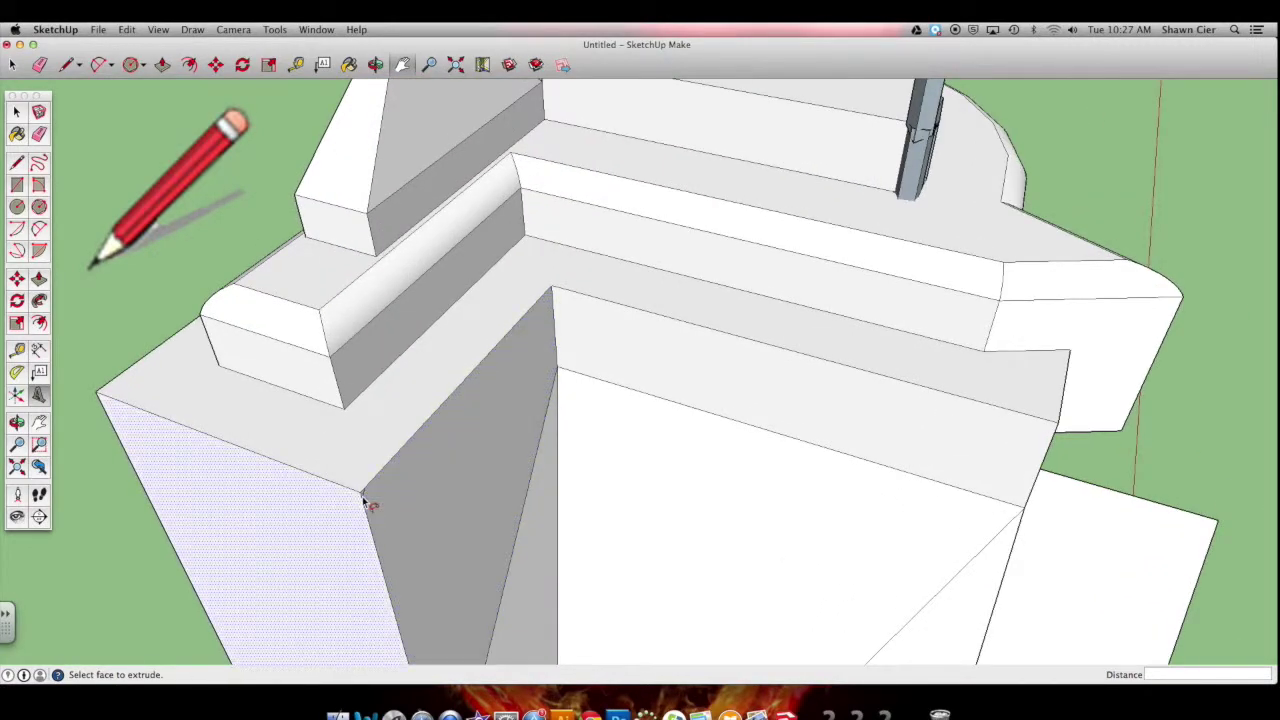
left_click_drag(359, 497, 109, 388)
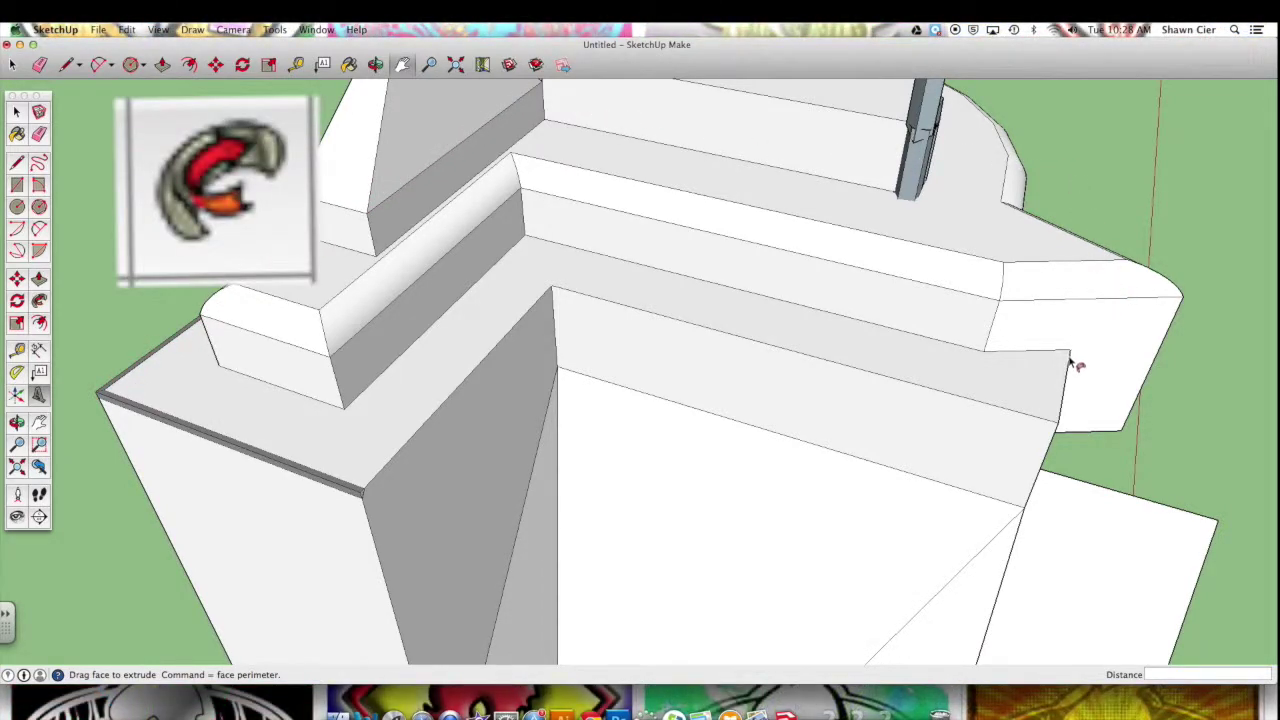
middle_click_drag(1018, 135, 1018, 154, "shift")
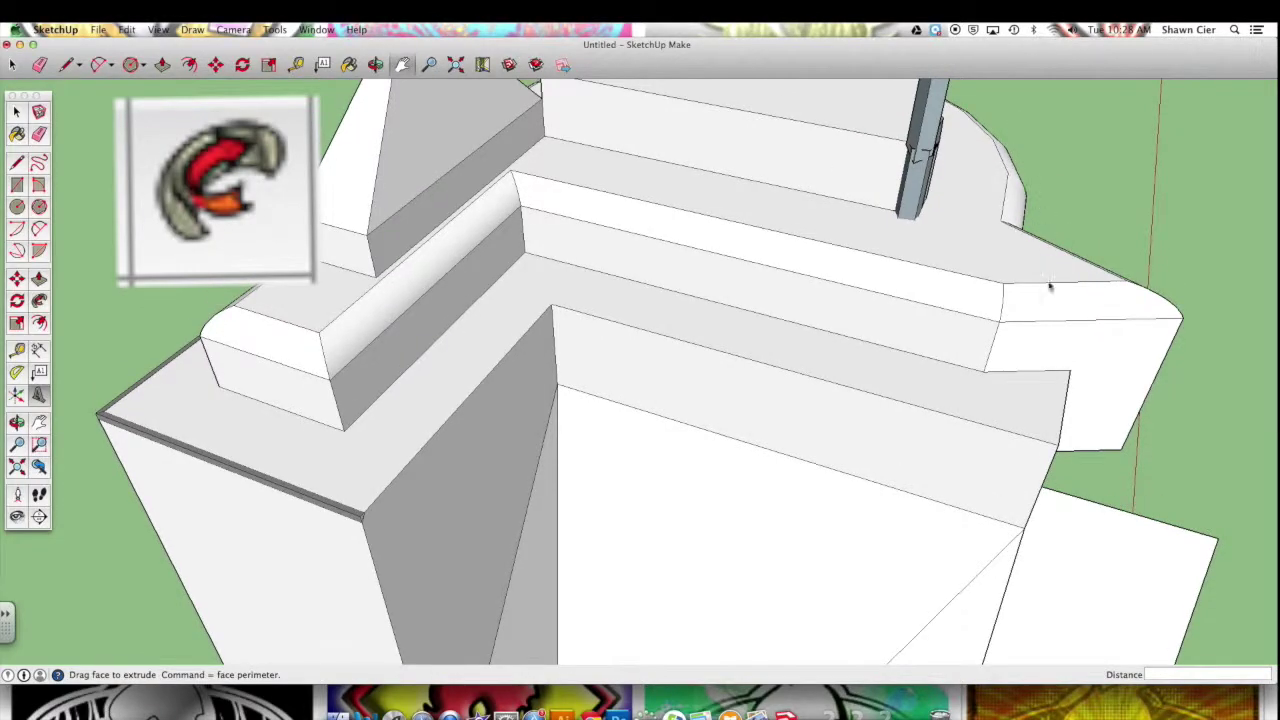
left_click(1051, 406)
- Continue the stepped edge profile with Follow Me from its end at the straight outer side along the bottom tier's curved top edge
left_click(375, 64)
left_click_drag(1259, 258, 479, 477)
scroll(979, 314, "up", 3)
scroll(299, 458, "up", 6)
scroll(298, 458, "up", 2)
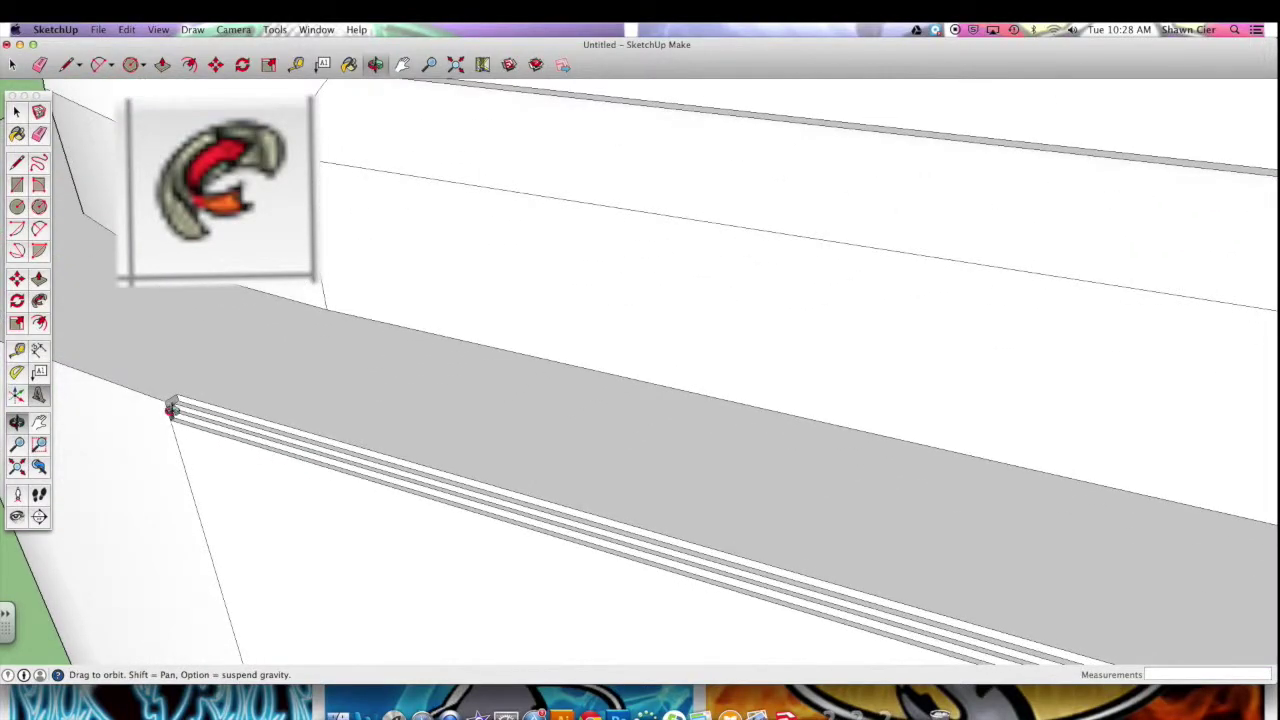
scroll(518, 485, "down", 8)
scroll(1066, 603, "up", 1)
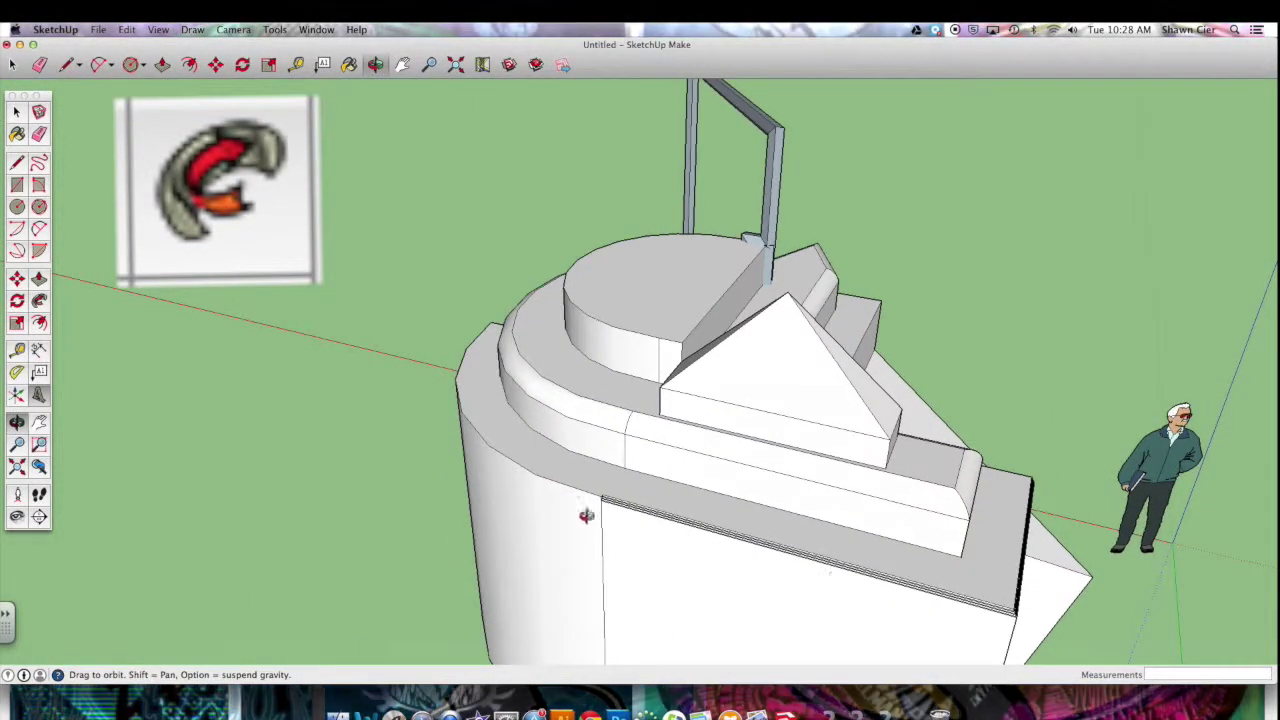
scroll(610, 505, "up", 5)
scroll(610, 503, "up", 5)
key("p")
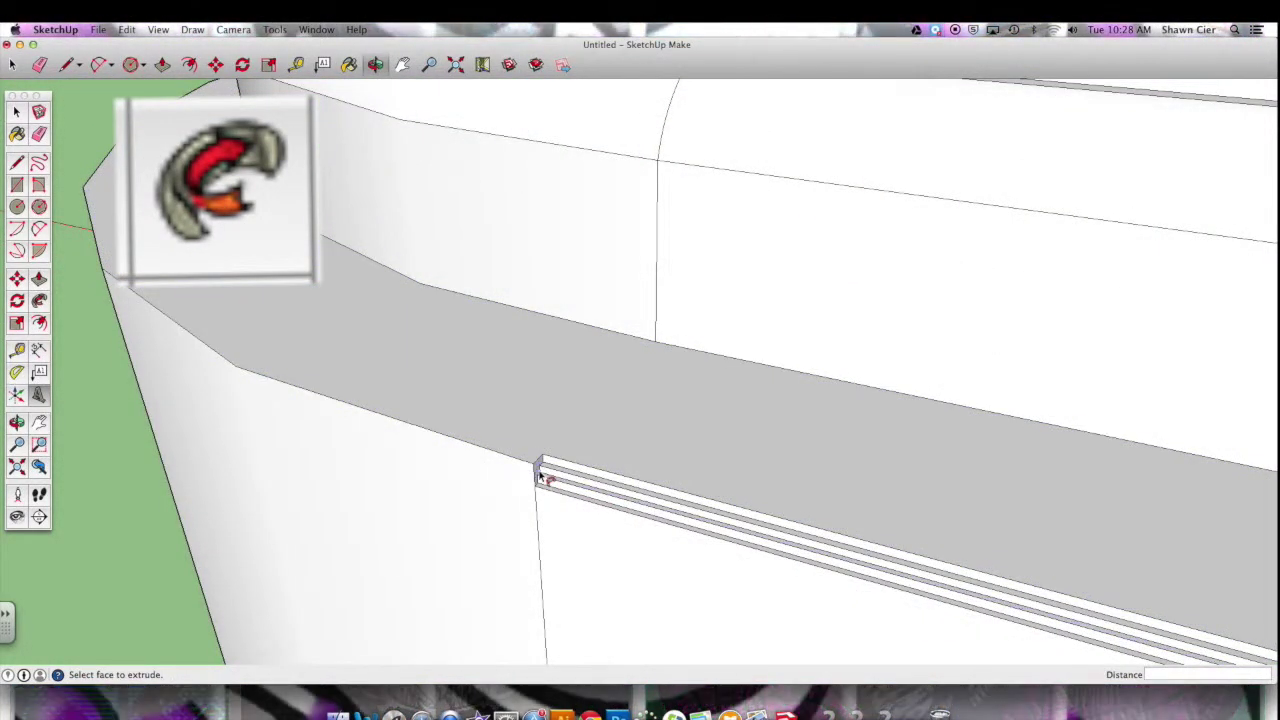
left_click(487, 461)
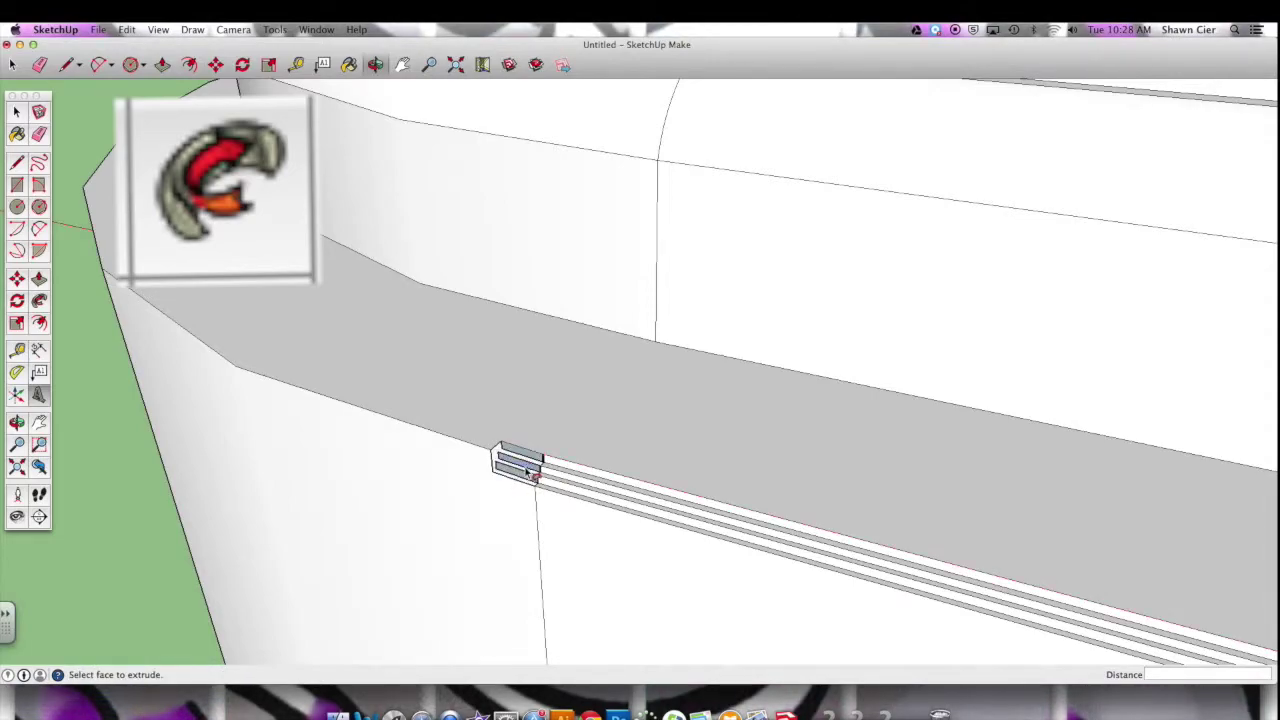
left_click(528, 473)
left_click(97, 240)
scroll(97, 245, "down", 7)
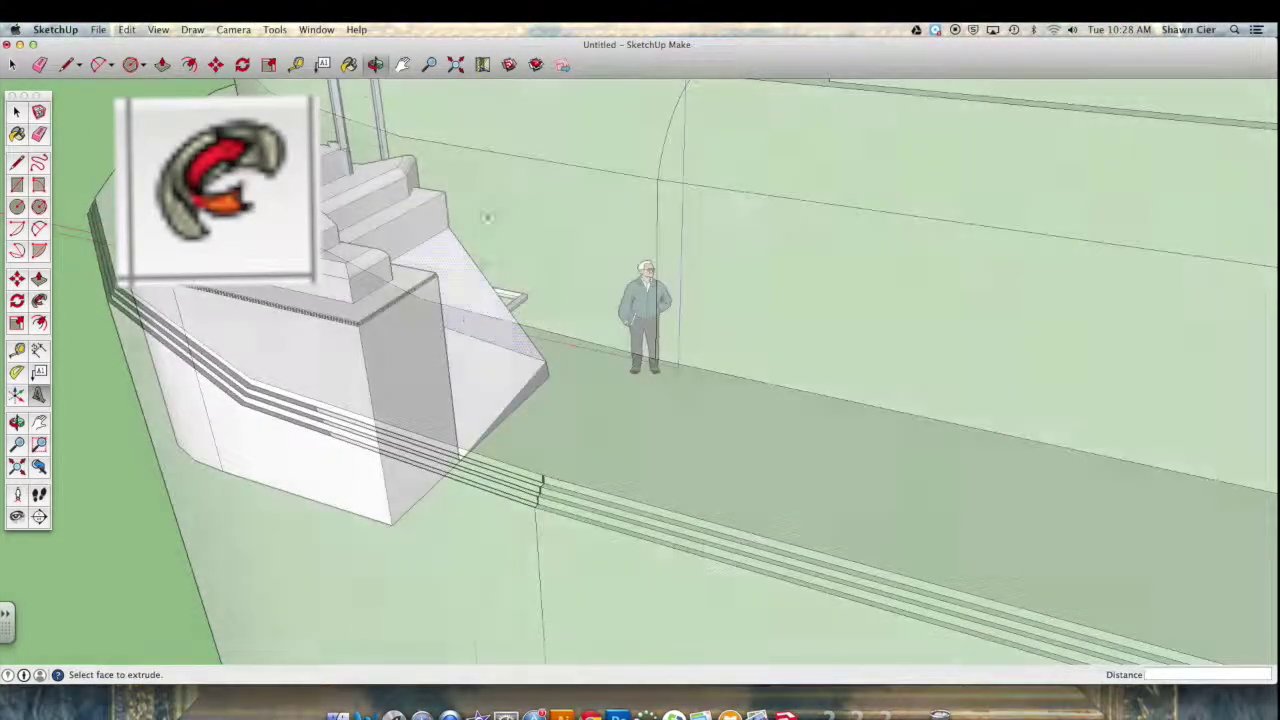
- Draw a rectangle about 6' 9 3/8" by 3' 2 15/16" on the bottom tier's end face and pull it out about 3' 2 5/8"
left_click(162, 64)
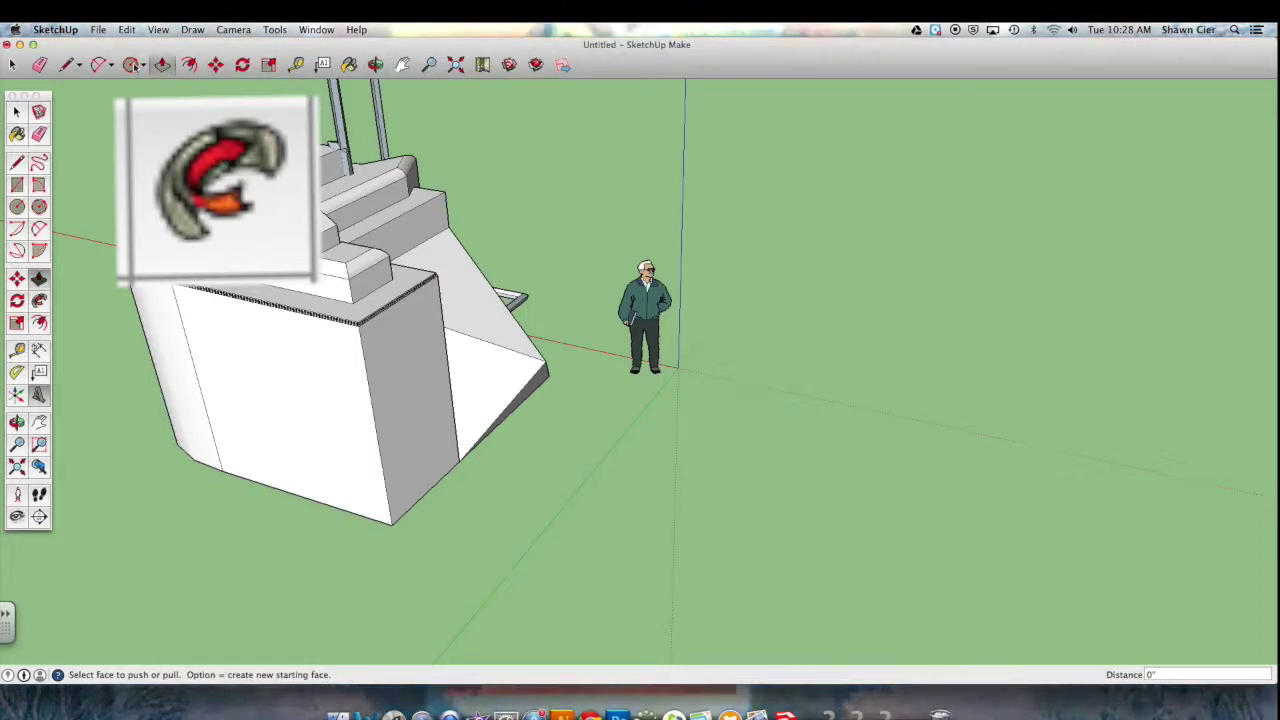
left_click(131, 64)
left_click(143, 66)
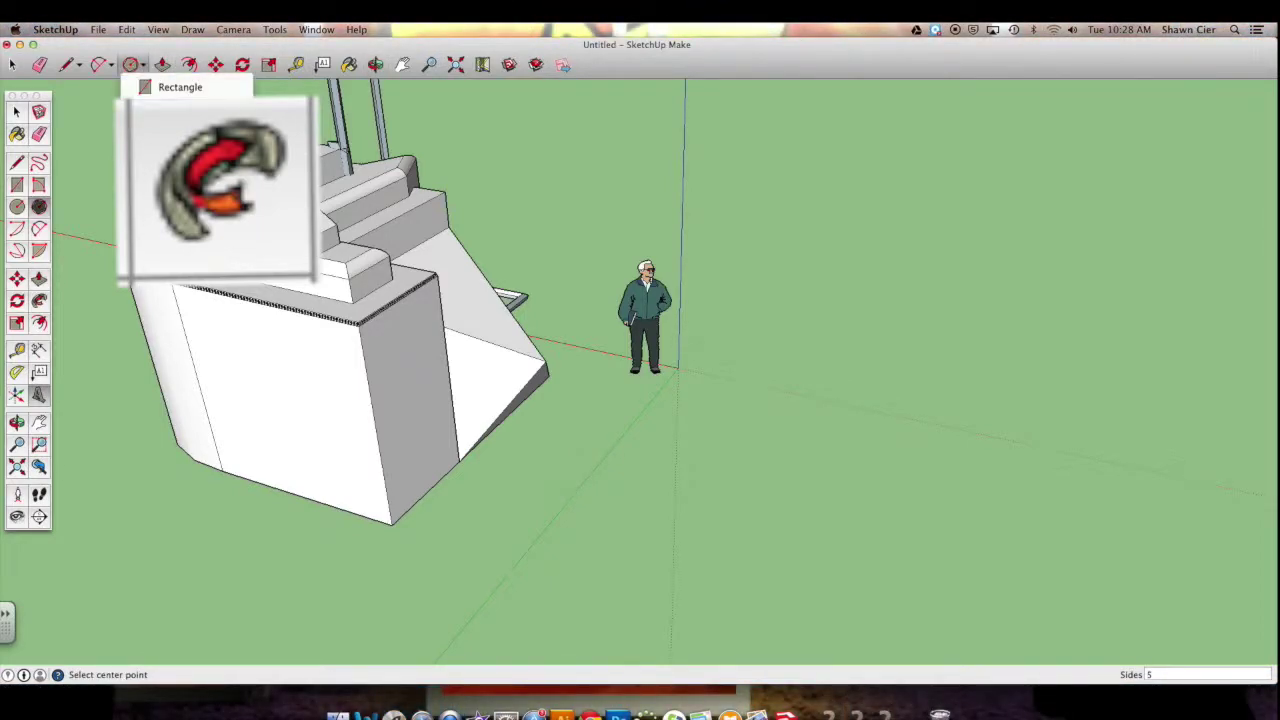
left_click(172, 88)
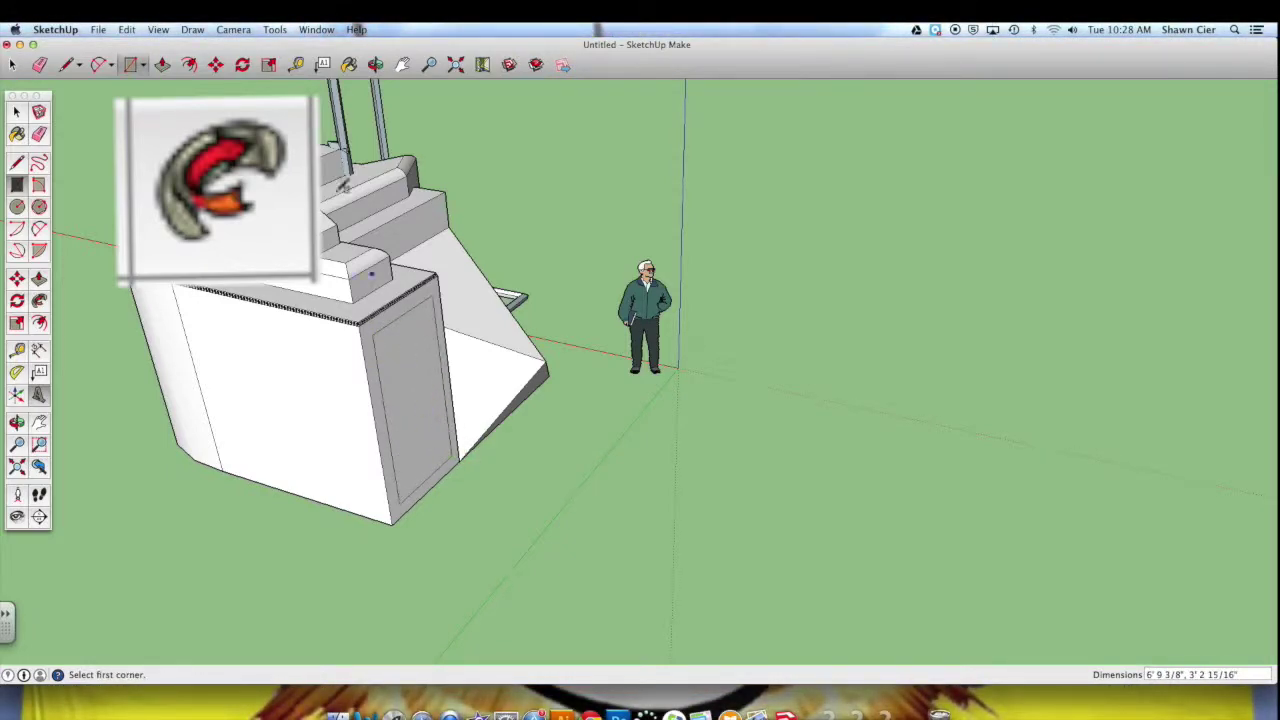
left_click(164, 66)
left_click_drag(400, 375, 484, 398)
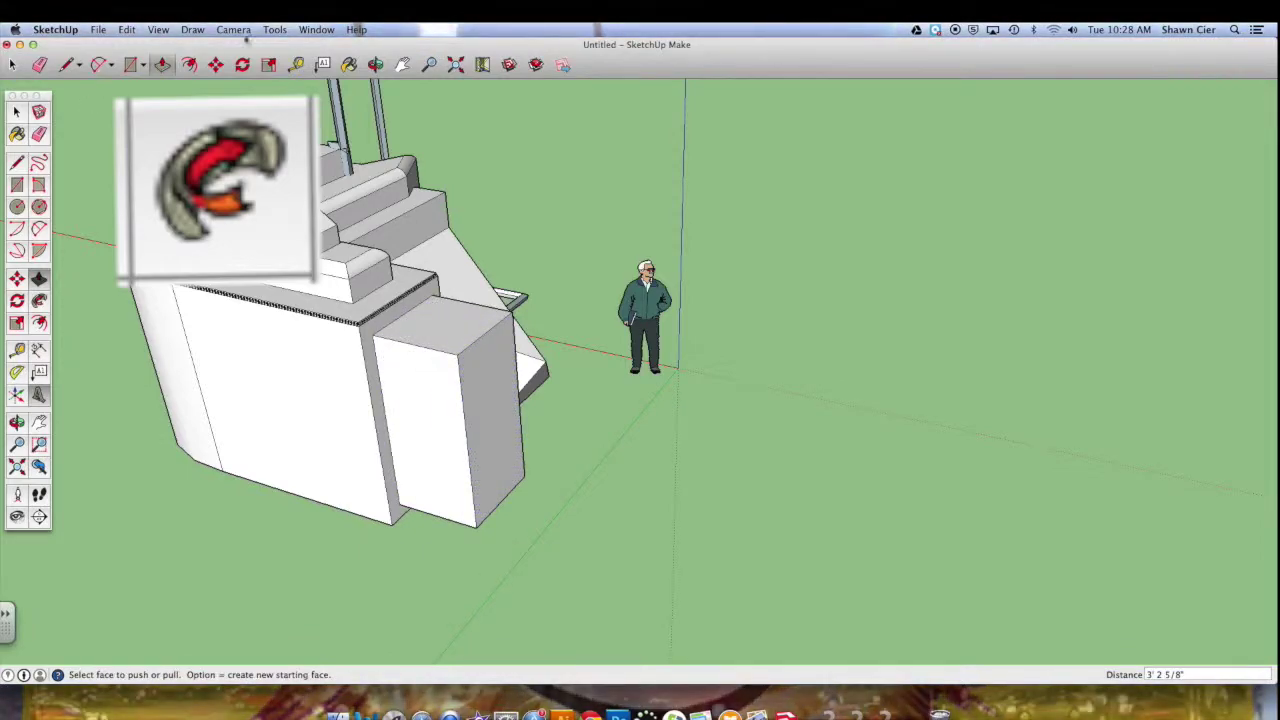
- Draw a small zigzag line profile across the upper outer corner of the new box's side face, from its top edge to its vertical edge
scroll(467, 336, "up", 2)
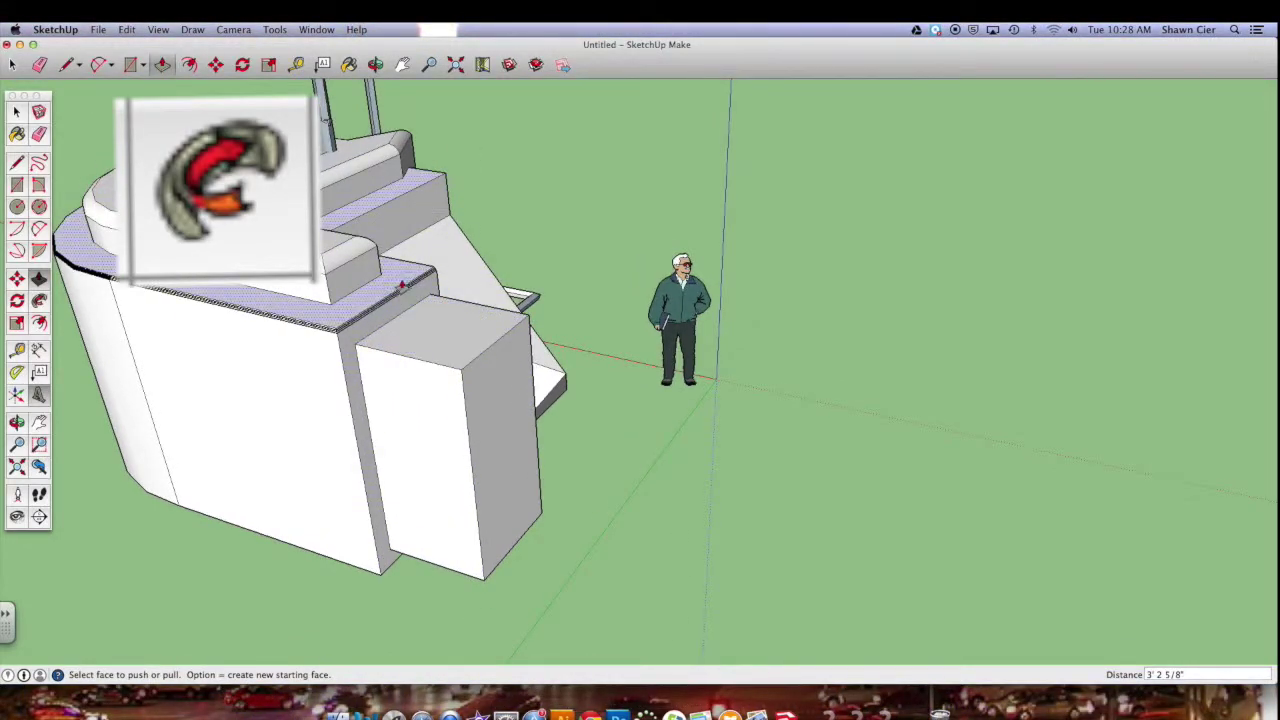
scroll(434, 428, "up", 5)
left_click(70, 65)
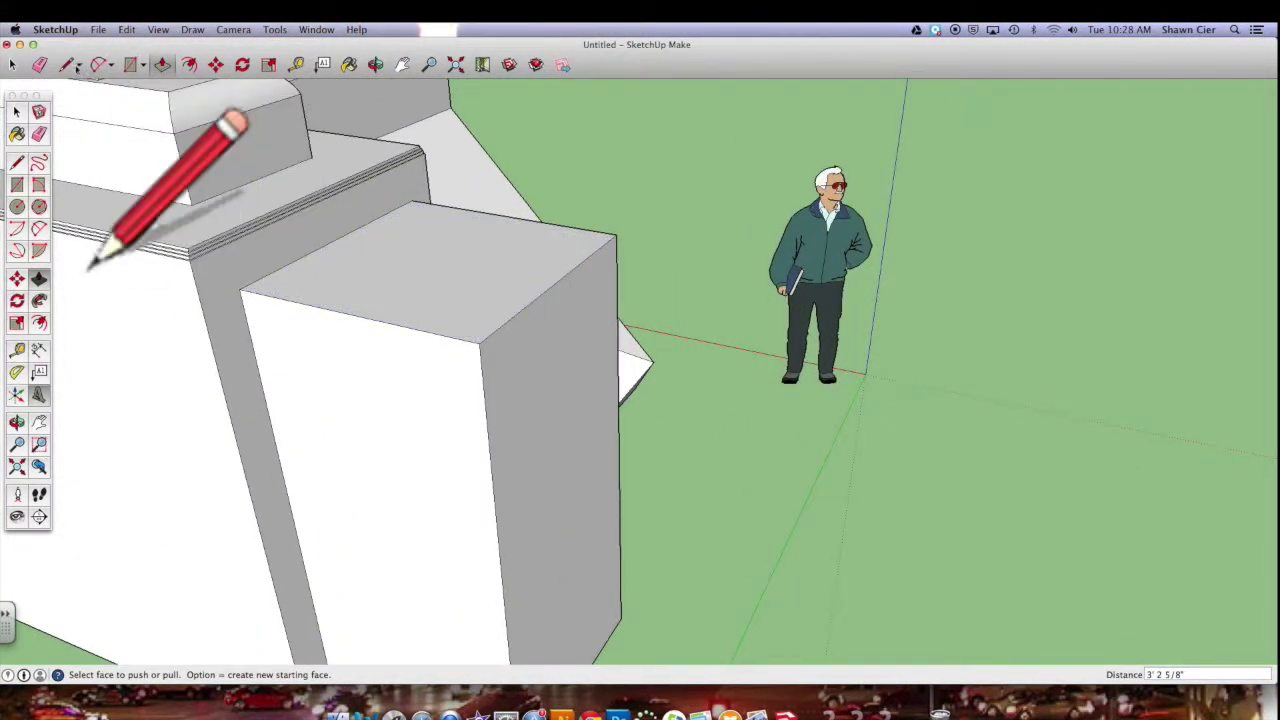
left_click(426, 331)
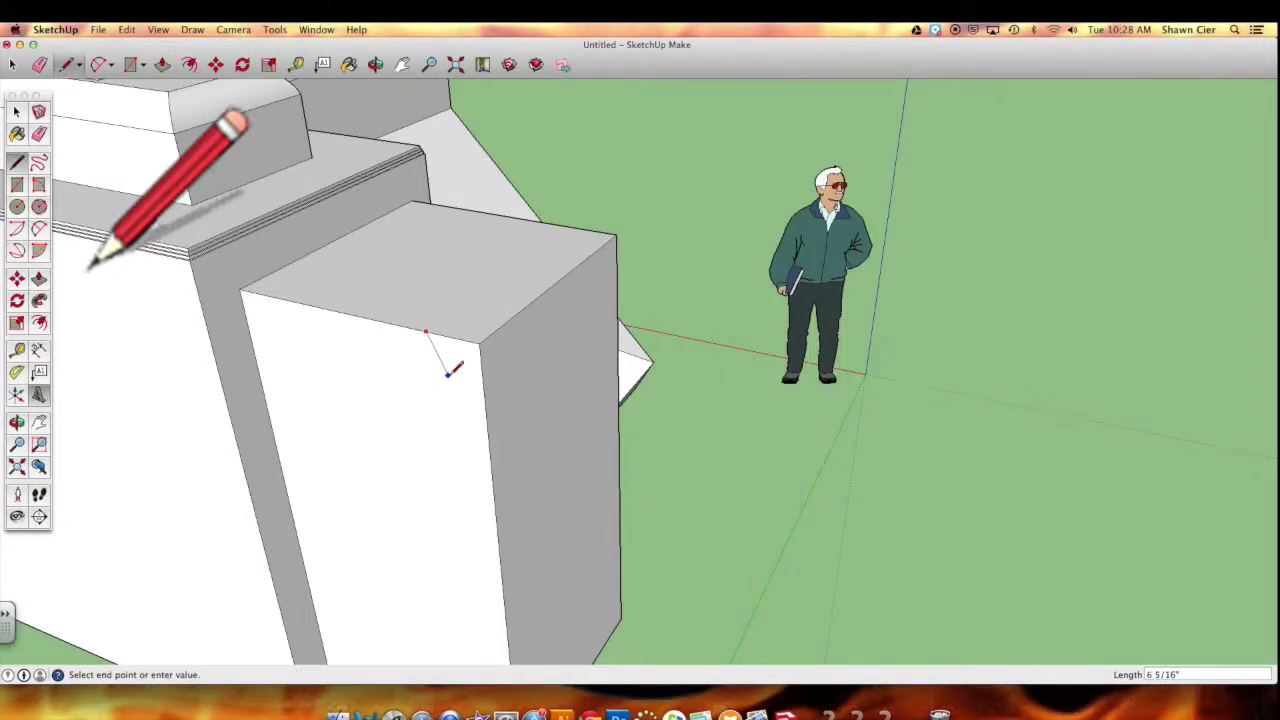
scroll(450, 372, "down", 3)
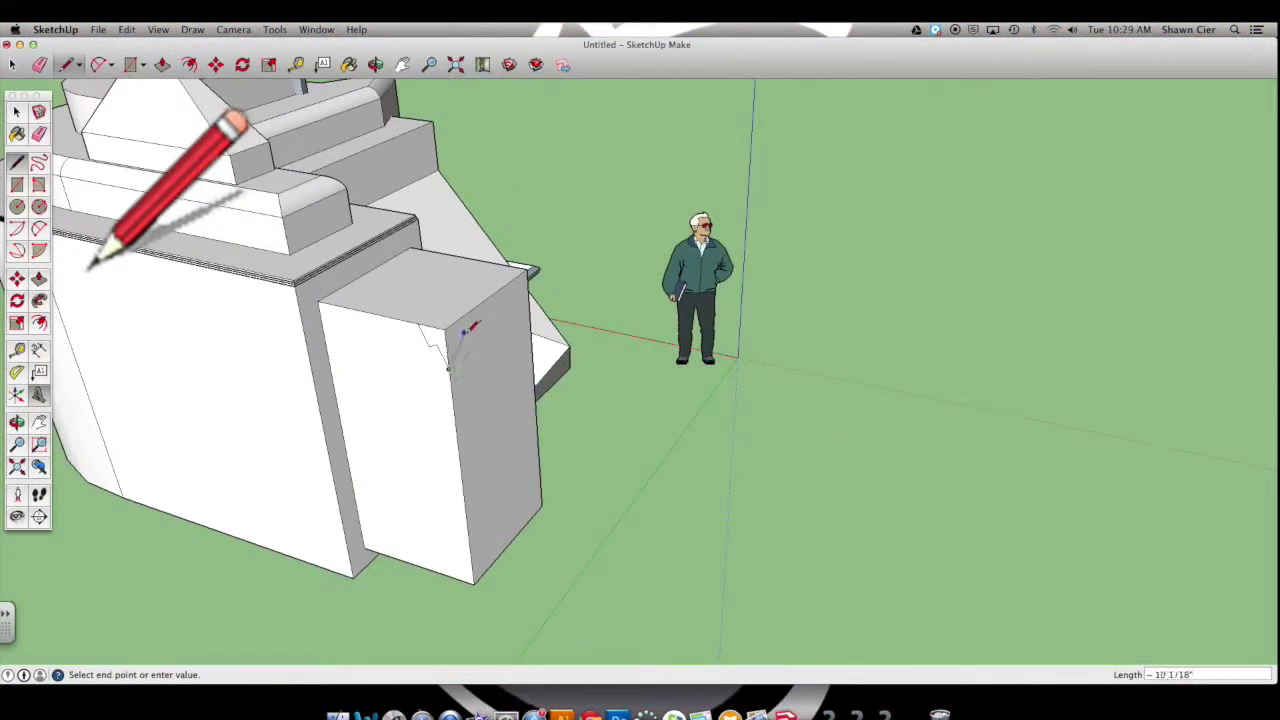
- Run the zigzag corner profile with Follow Me around all four edges of the box's outer end face, back to the start
left_click(376, 65)
left_click_drag(500, 337, 408, 349)
scroll(400, 337, "up", 8)
left_click_drag(306, 204, 554, 373)
scroll(545, 388, "down", 5)
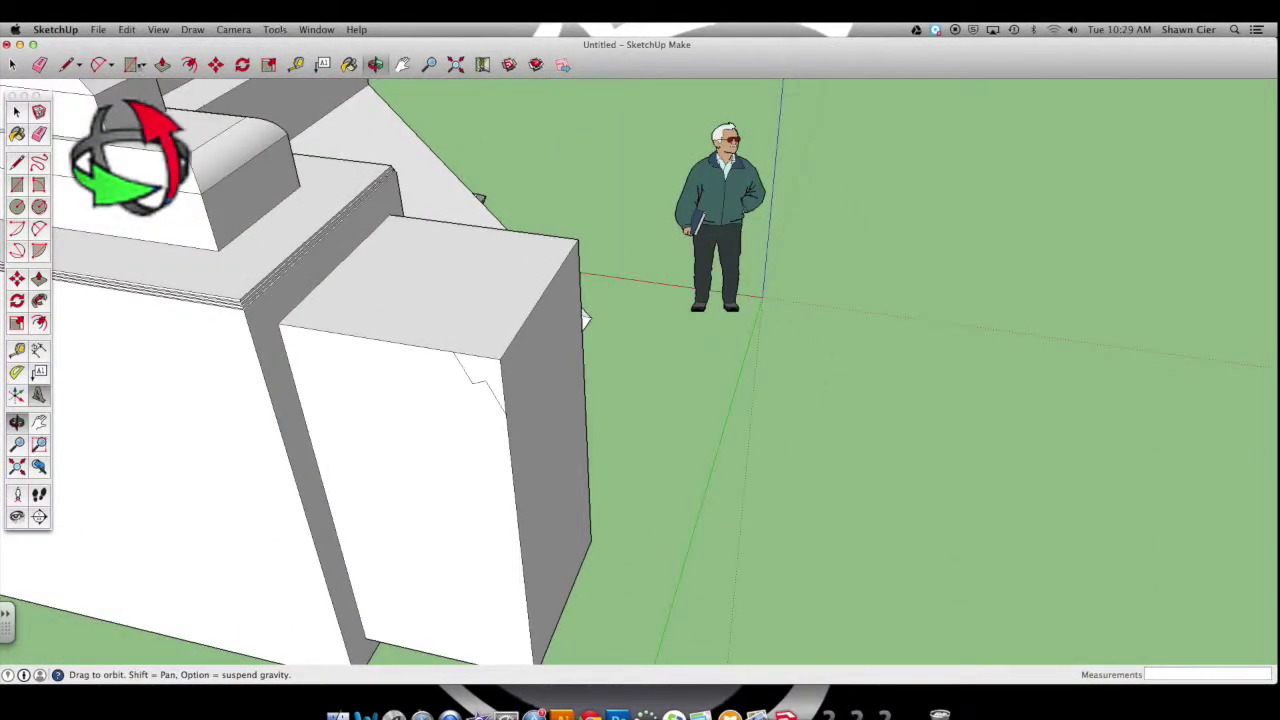
left_click(38, 279)
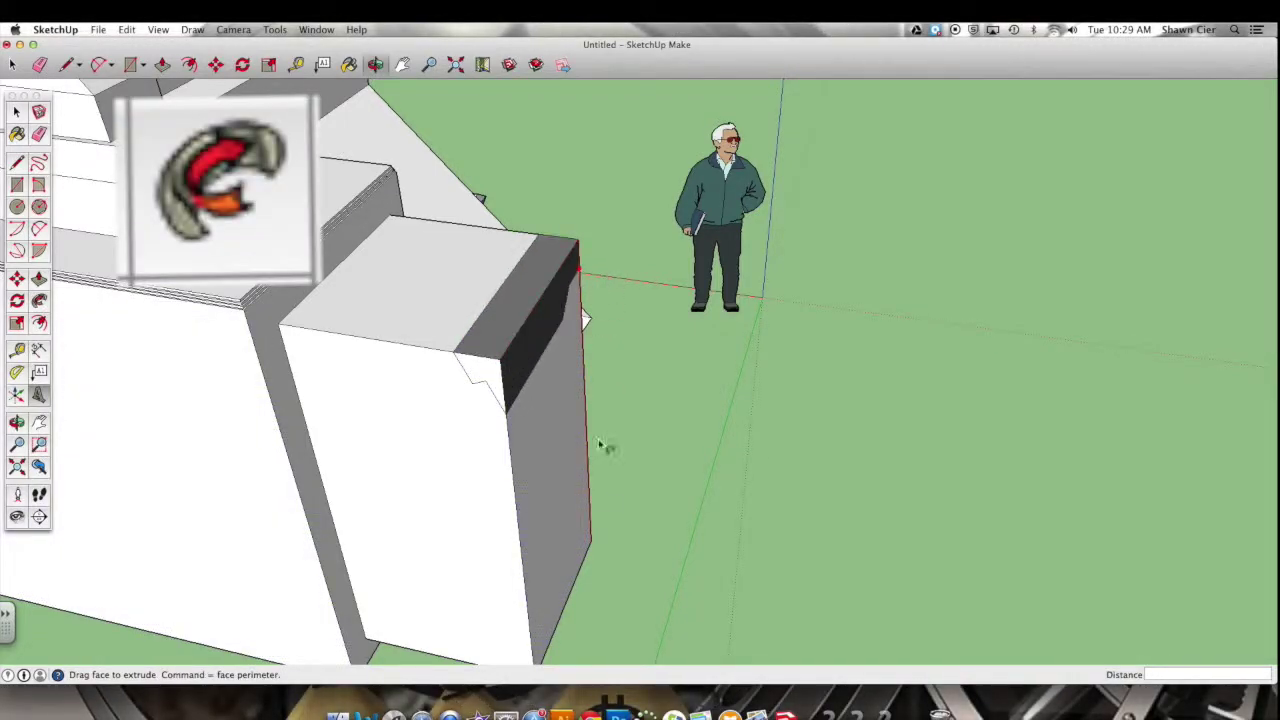
left_click_drag(598, 424, 585, 578)
left_click_drag(524, 630, 498, 420)
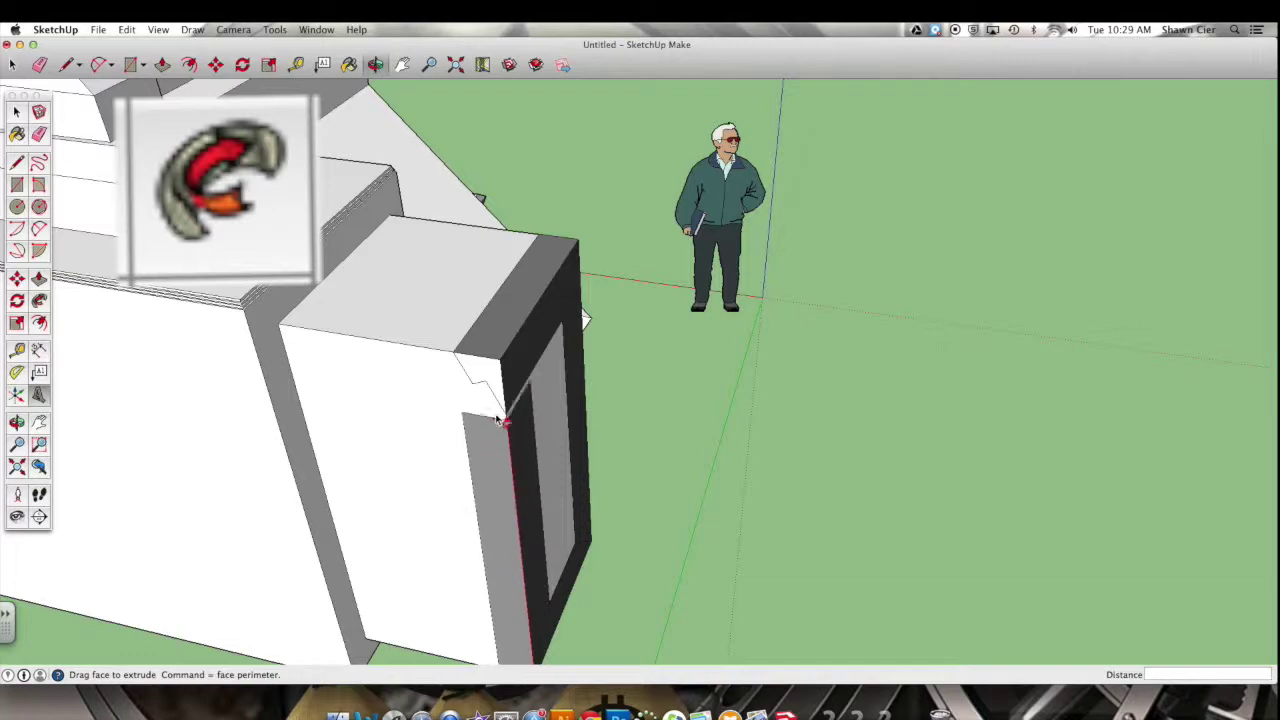
left_click_drag(490, 375, 508, 358)
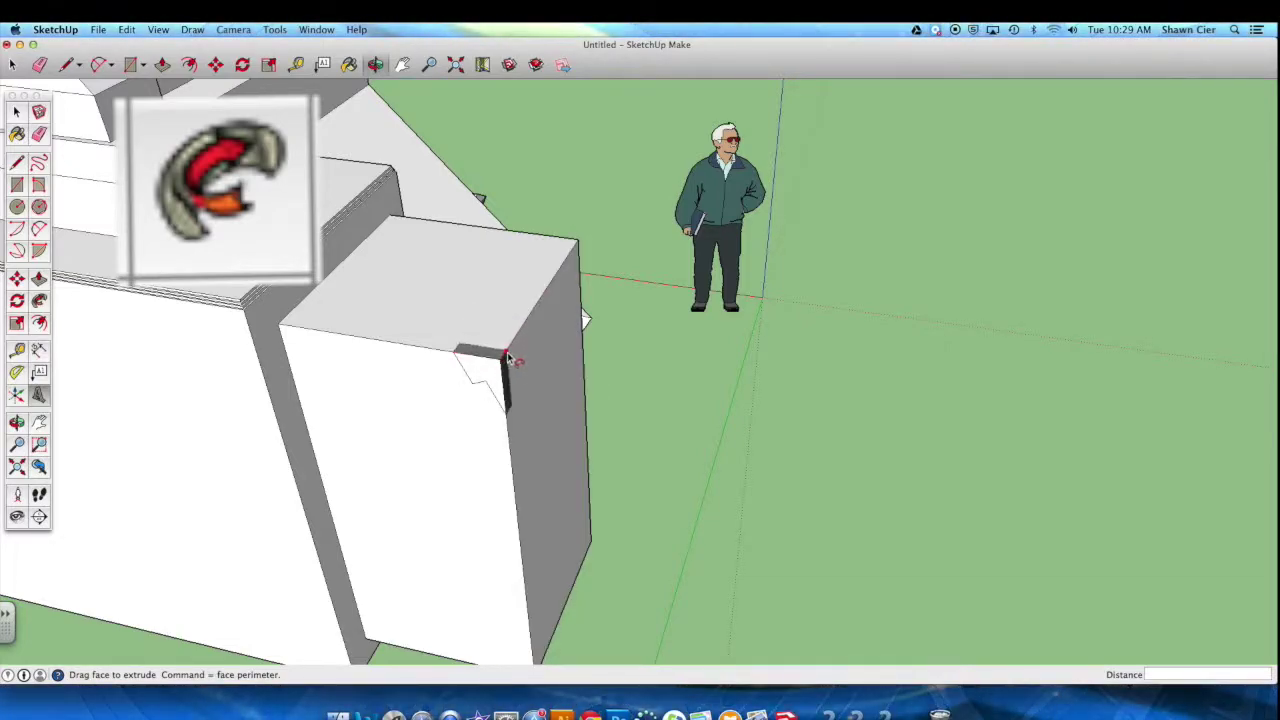
left_click_drag(546, 317, 592, 427)
left_click_drag(580, 585, 510, 377)
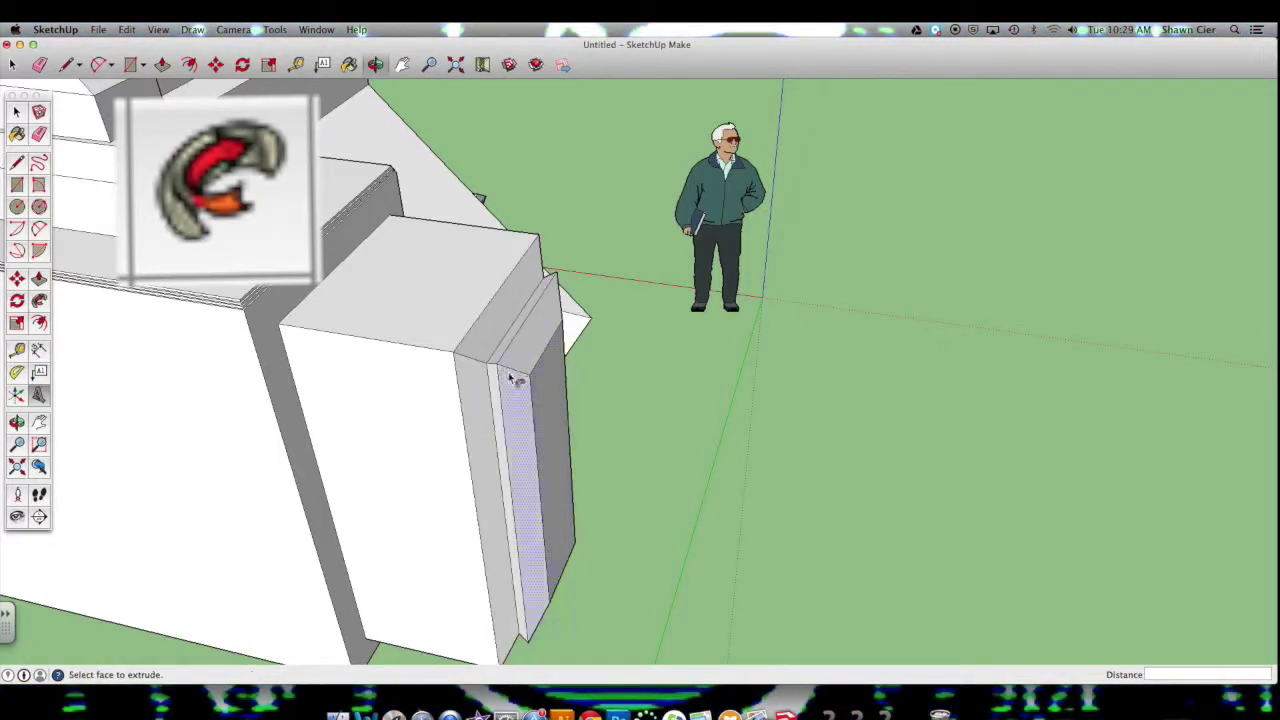
- Pull the narrowed end face of the stepped box outward with Push/Pull to add another block
scroll(570, 510, "down", 3)
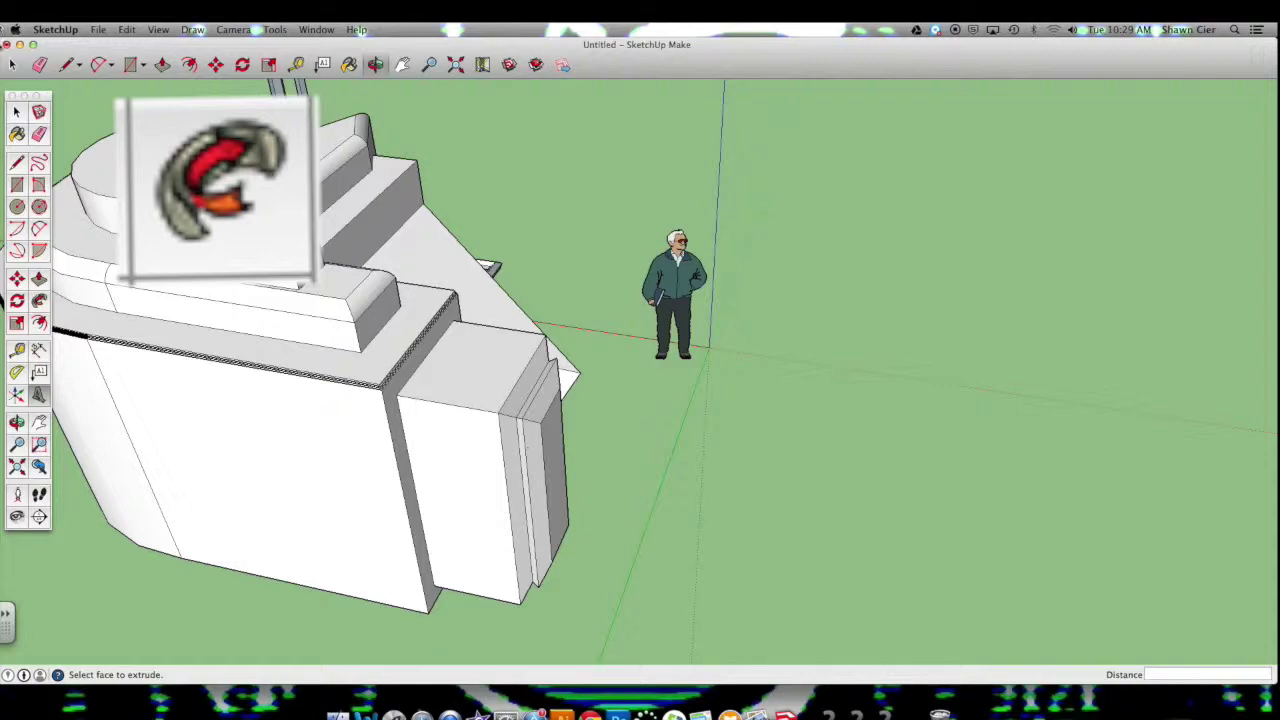
key("p")
left_click_drag(571, 457, 590, 466)
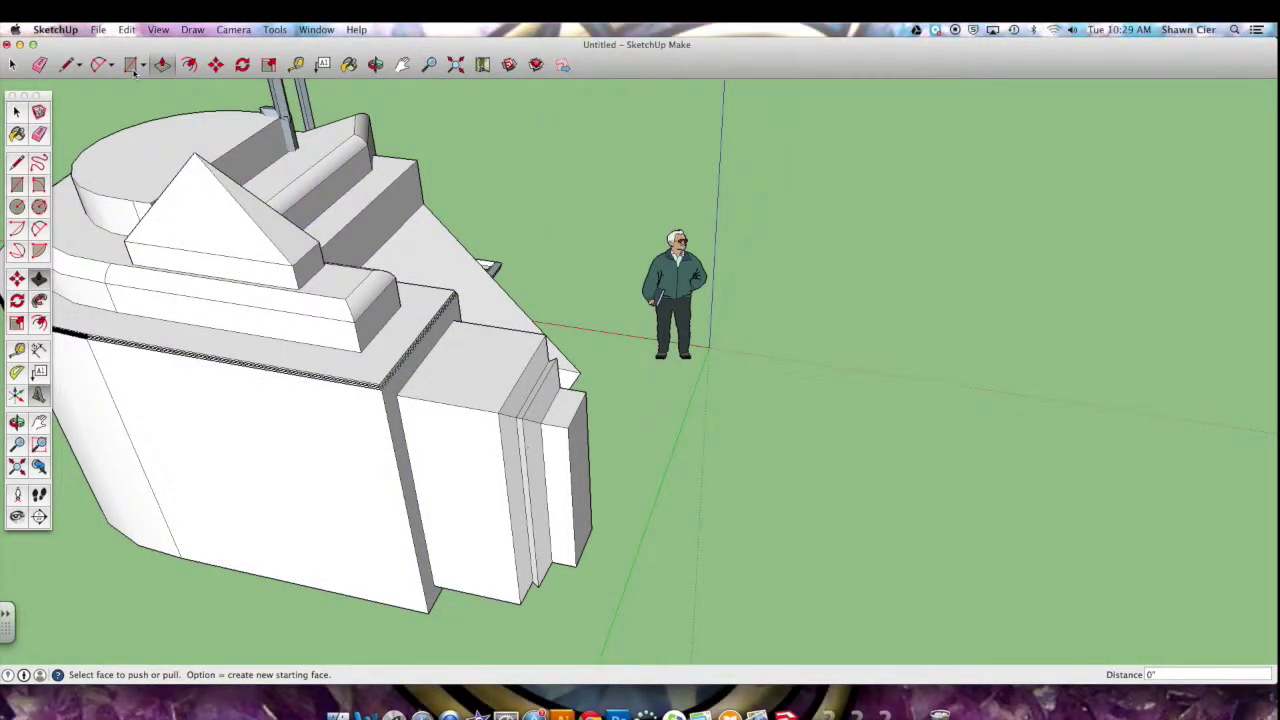
- Draw a rectangle about 6' 2 5/16" by 5' 5/16" on the bottom tier's outer side and push it in about 4' 3 1/16"
left_click(133, 370)
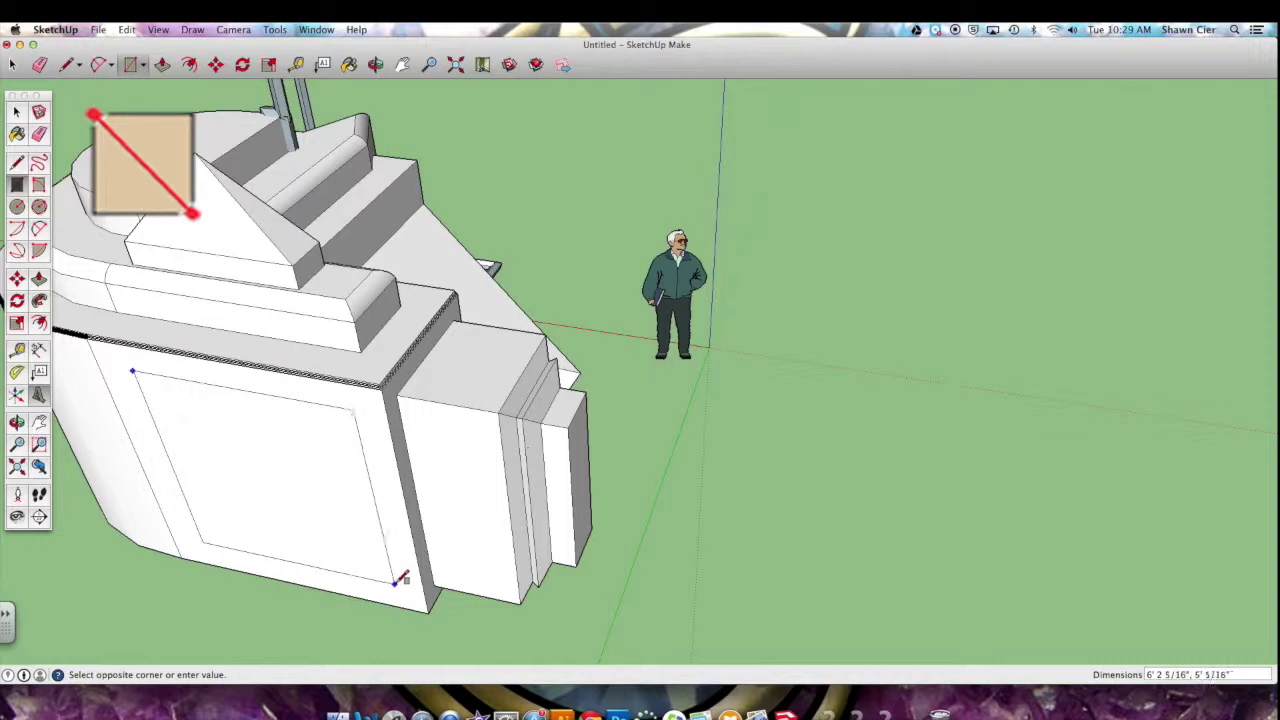
key("p")
left_click_drag(229, 466, 435, 293)
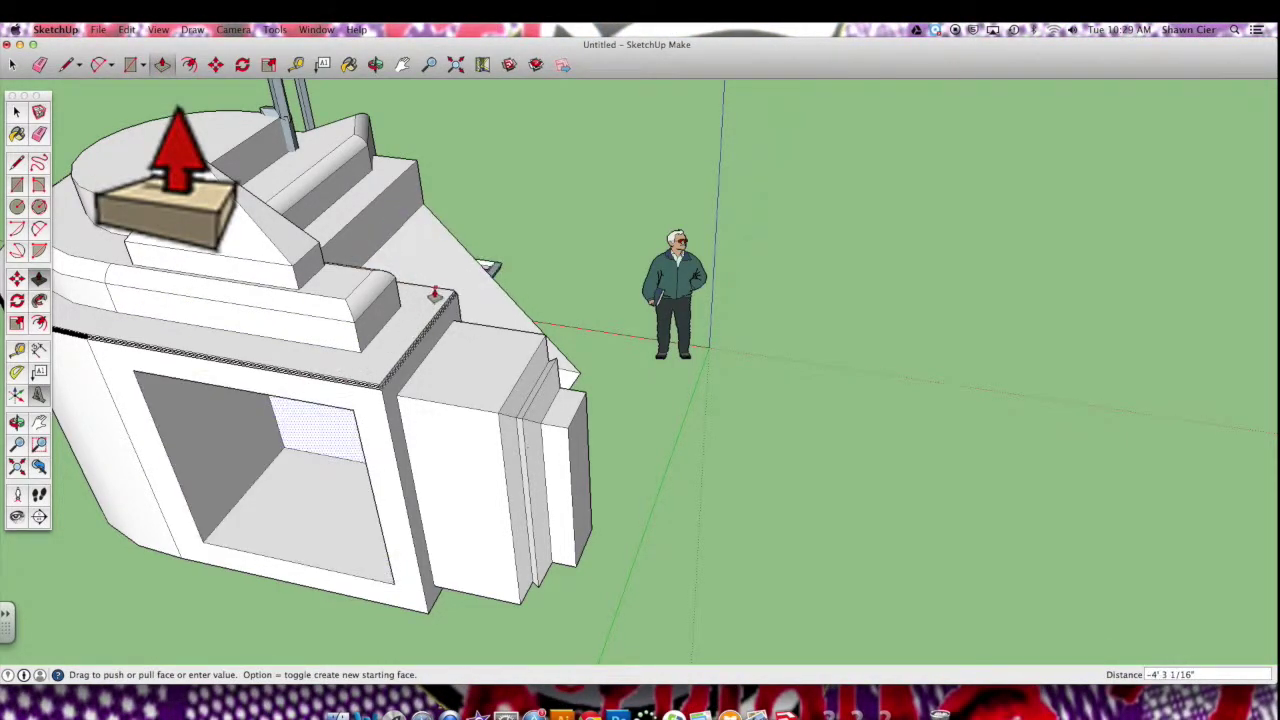
- Delete the leftover face that closes the rectangular opening on the bottom tier's inner side, above the wedge
left_click(375, 64)
left_click_drag(166, 617, 503, 314)
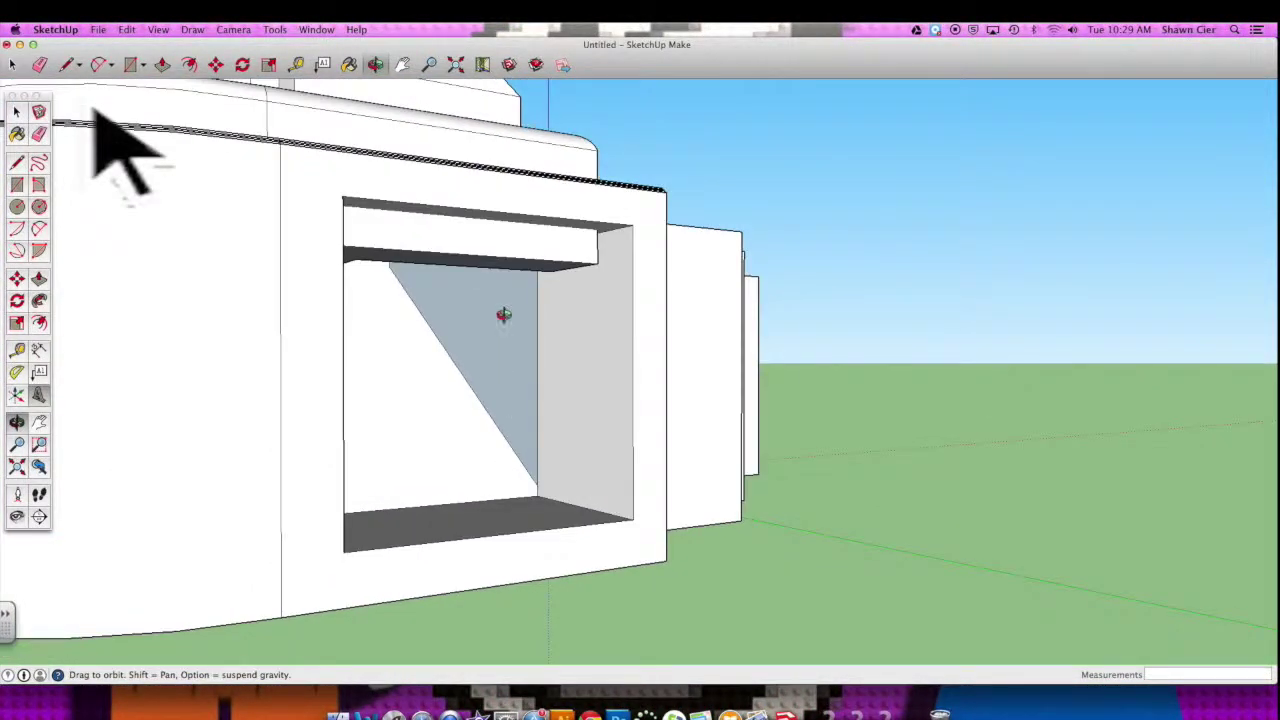
key("space")
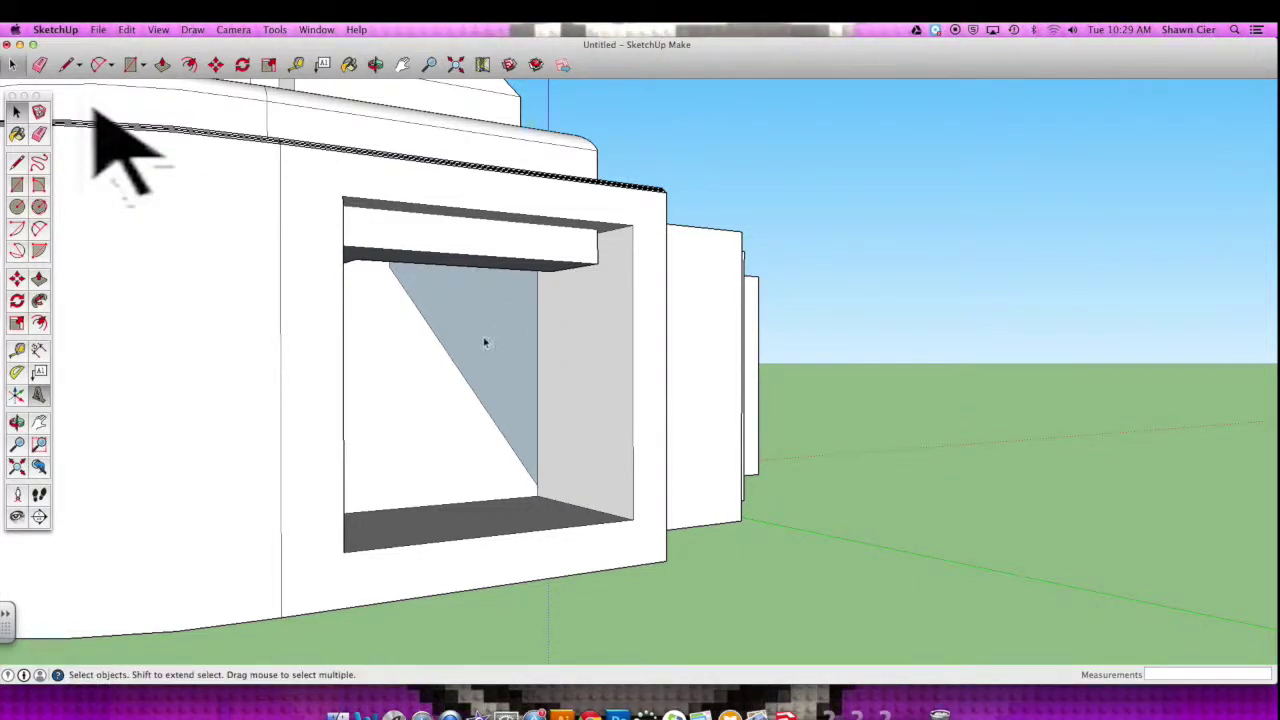
key("e")
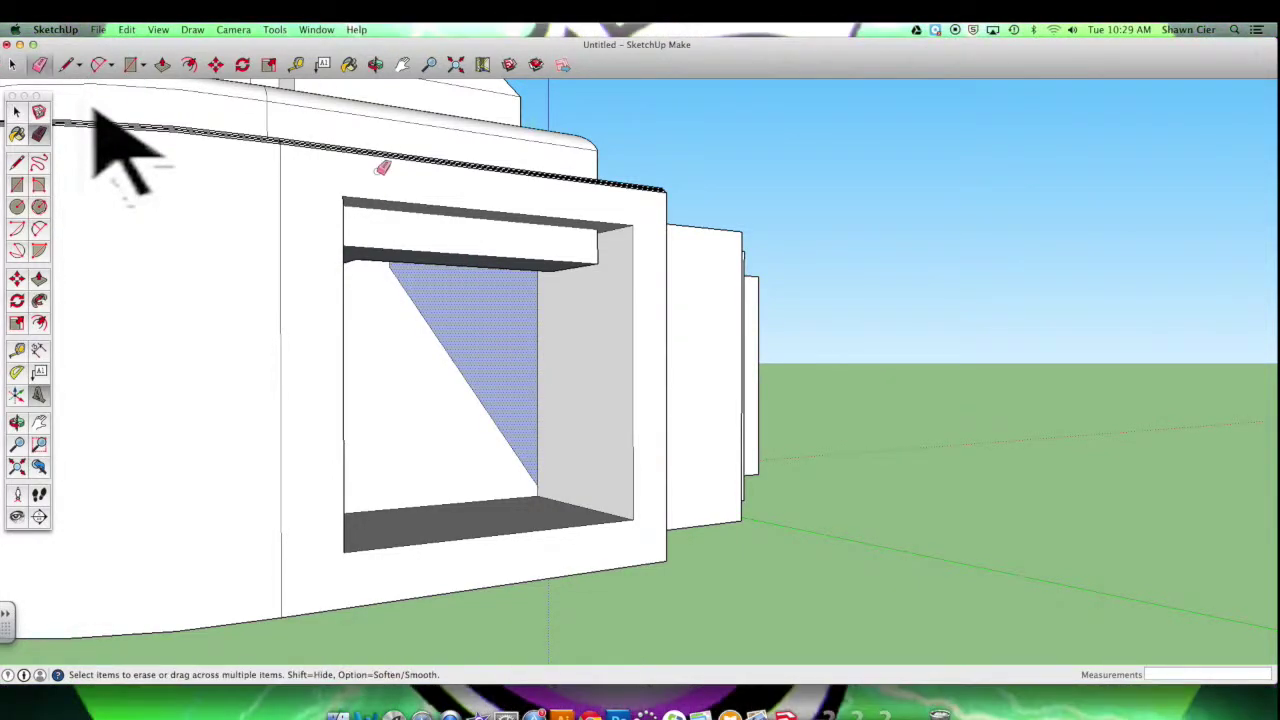
key("o")
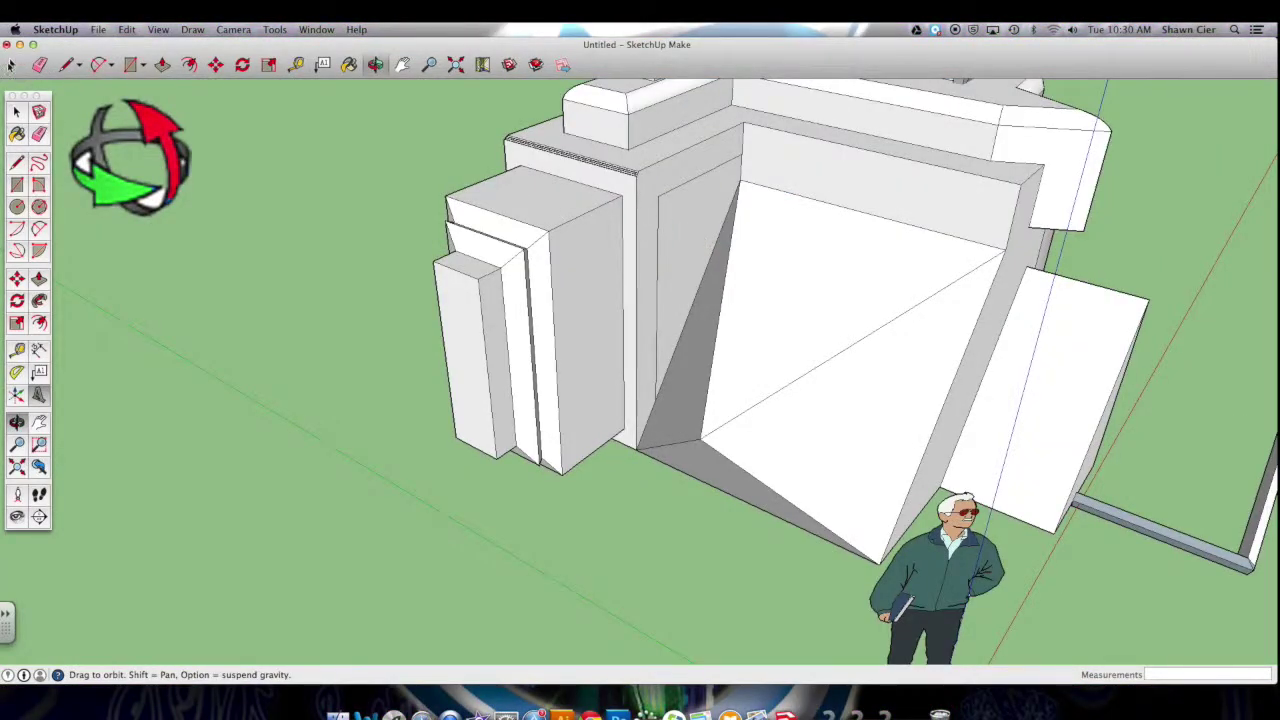
key("space")
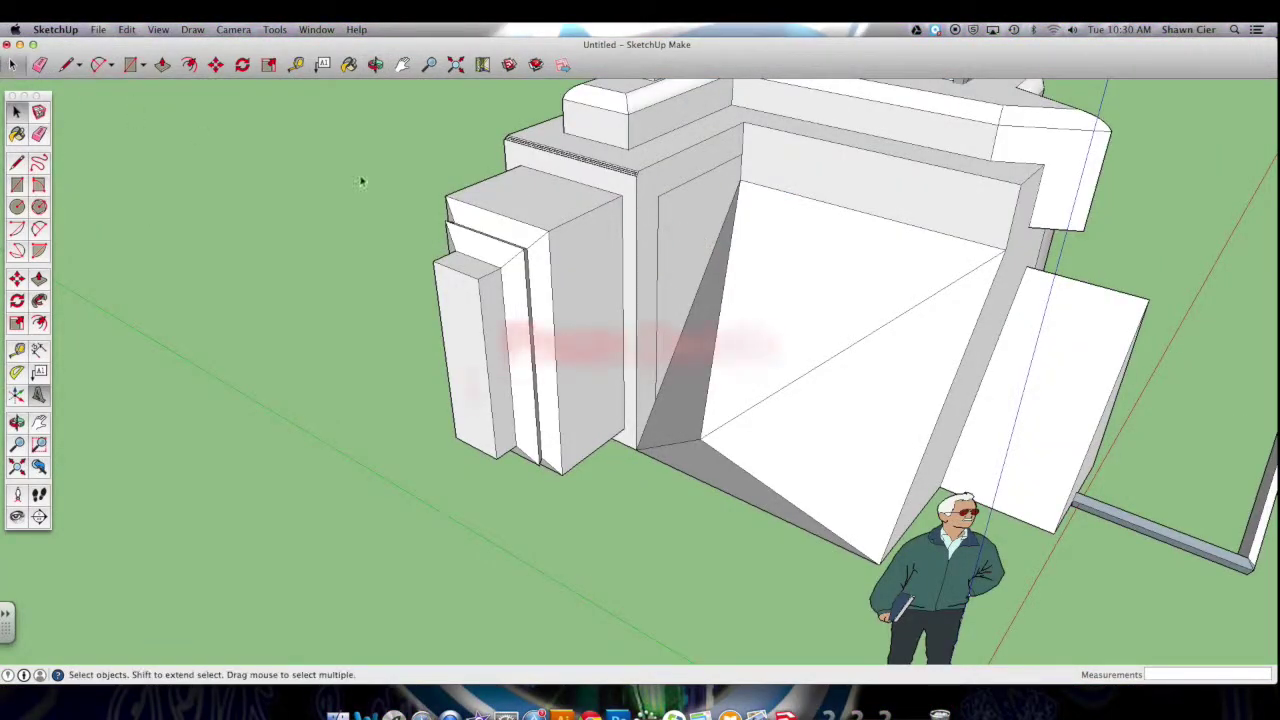
left_click(680, 260)
key("Delete")
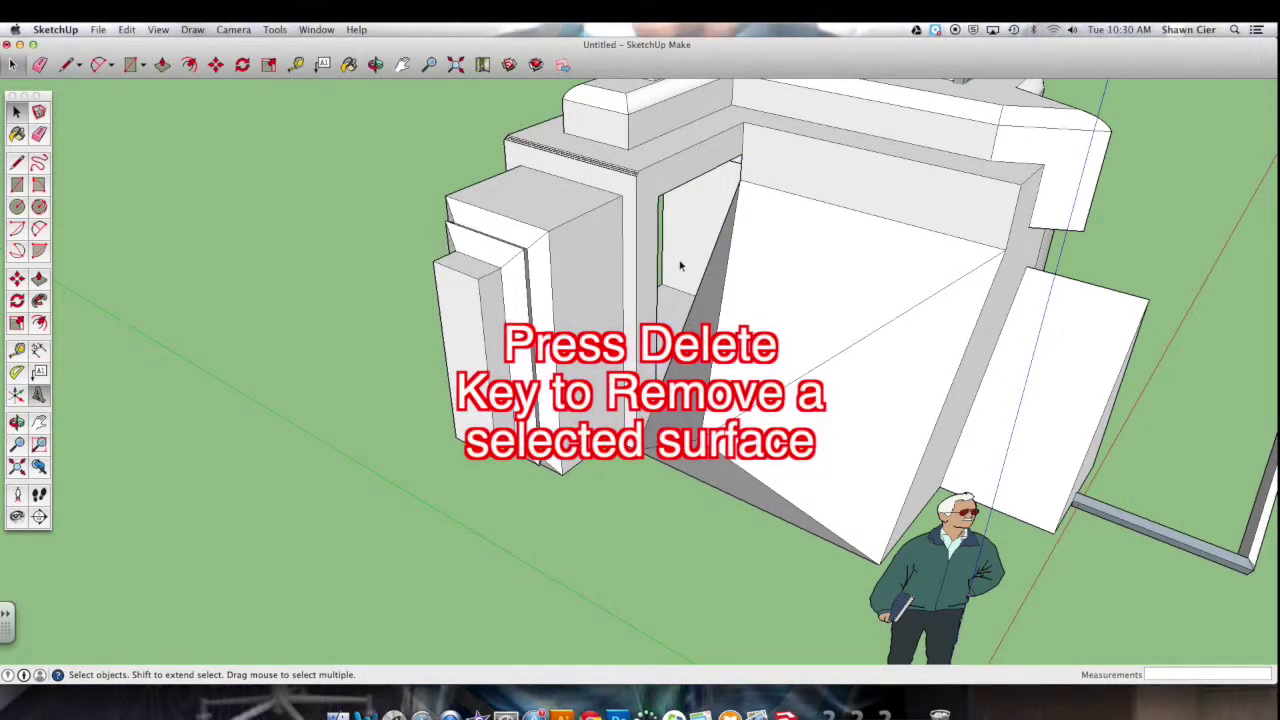
- Offset the edges of the wedge's side face seen through the rectangular opening inward and push the inner face in
left_click_drag(705, 225, 848, 330)
left_click_drag(434, 506, 575, 375)
left_click_drag(650, 345, 769, 185)
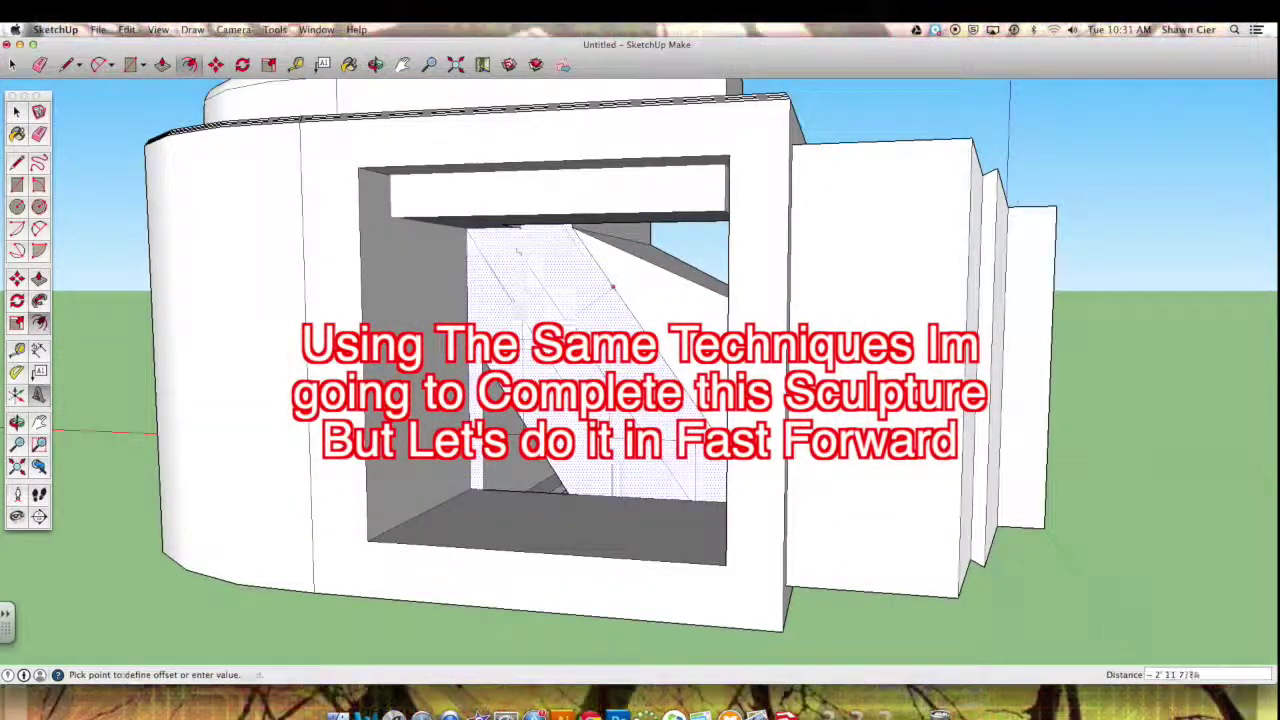
left_click(601, 287)
left_click(39, 278)
left_click(540, 285)
left_click(480, 300)
- Draw a half-round arc with a bulge of about 9 1/4" on the wedge's side face at the opening's floor
left_click(39, 228)
left_click(625, 497)
left_click(706, 501)
left_click(664, 461)
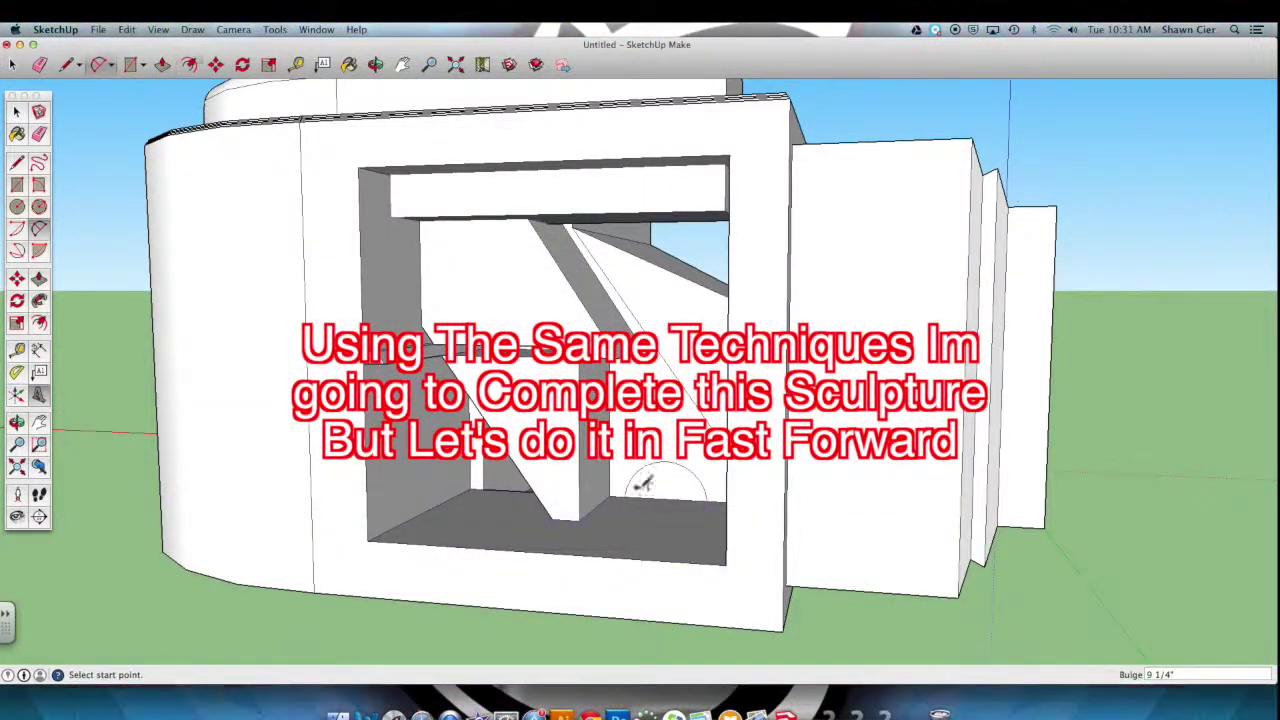
left_click(660, 568)
scroll(660, 568, "down", 5)
left_click(17, 162)
left_click(627, 564)
- Pull the half-round profile out through the rectangular opening with Push/Pull to form a protruding rounded bar
left_click(17, 112)
scroll(650, 550, "up", 5)
left_click(680, 600)
left_click(39, 301)
left_click(39, 278)
left_click(610, 550)
left_click(606, 615)
- Offset the outline of the face framing the rectangular opening inward and pull the resulting band outward
middle_click_drag(606, 615, 740, 640)
scroll(640, 400, "down", 5)
left_click(39, 323)
left_click(332, 240)
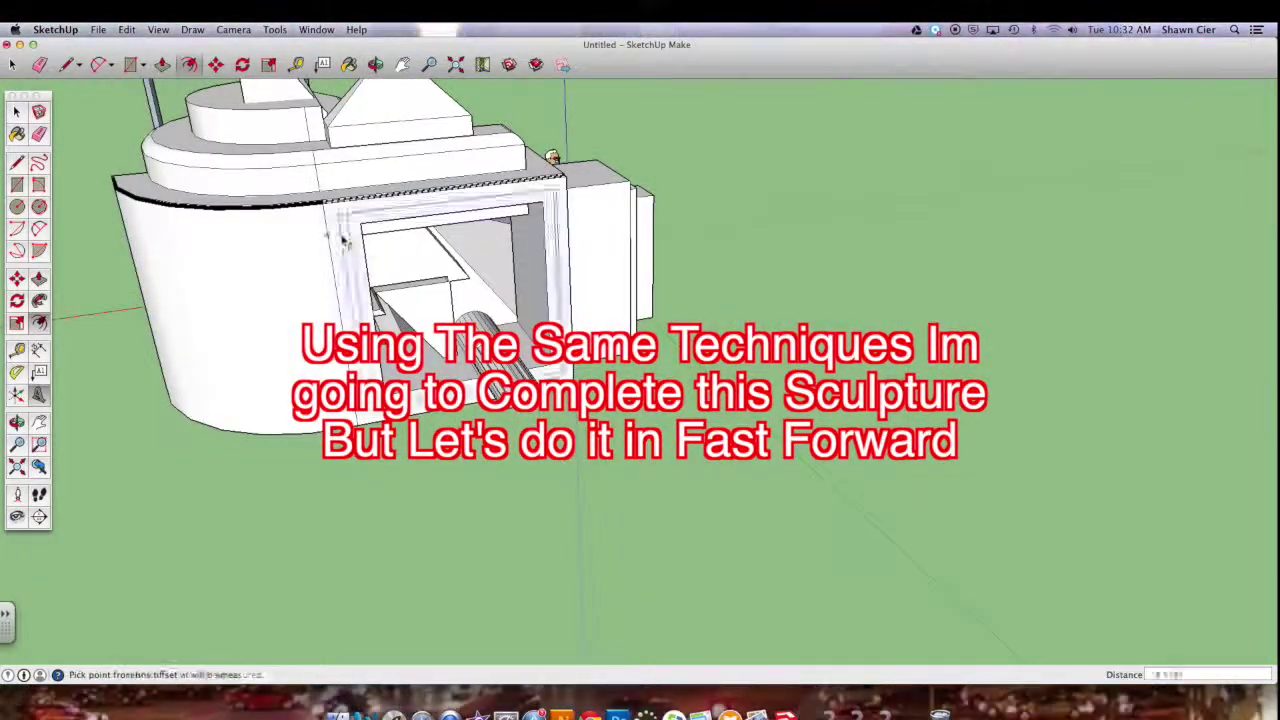
left_click(340, 243)
left_click(39, 278)
scroll(562, 257, "up", 4)
left_click_drag(350, 270, 365, 300)
- Draw diagonals across the stepped box's largest top face and move their crossing point up to form a pyramid
middle_click_drag(521, 150, 443, 177)
left_click(17, 162)
left_click(443, 177)
left_click(17, 278)
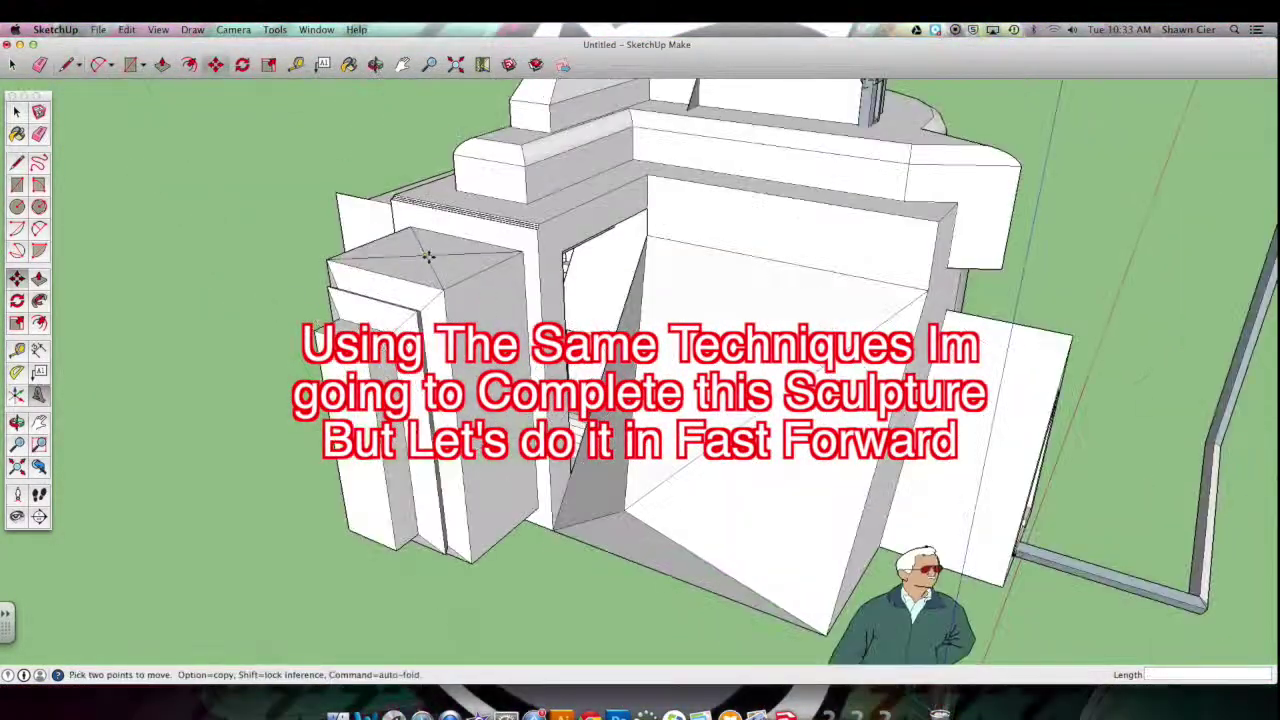
left_click(429, 257)
middle_click_drag(429, 257, 1077, 220)
- Push part of the bottom tier's top face down at the rounded end to form a step
left_click(39, 278)
left_click(715, 417)
middle_click_drag(715, 417, 940, 366)
- Draw a zigzag path of connected straight lines in the air above and around the round tiers
scroll(700, 480, "down", 5)
left_click(17, 162)
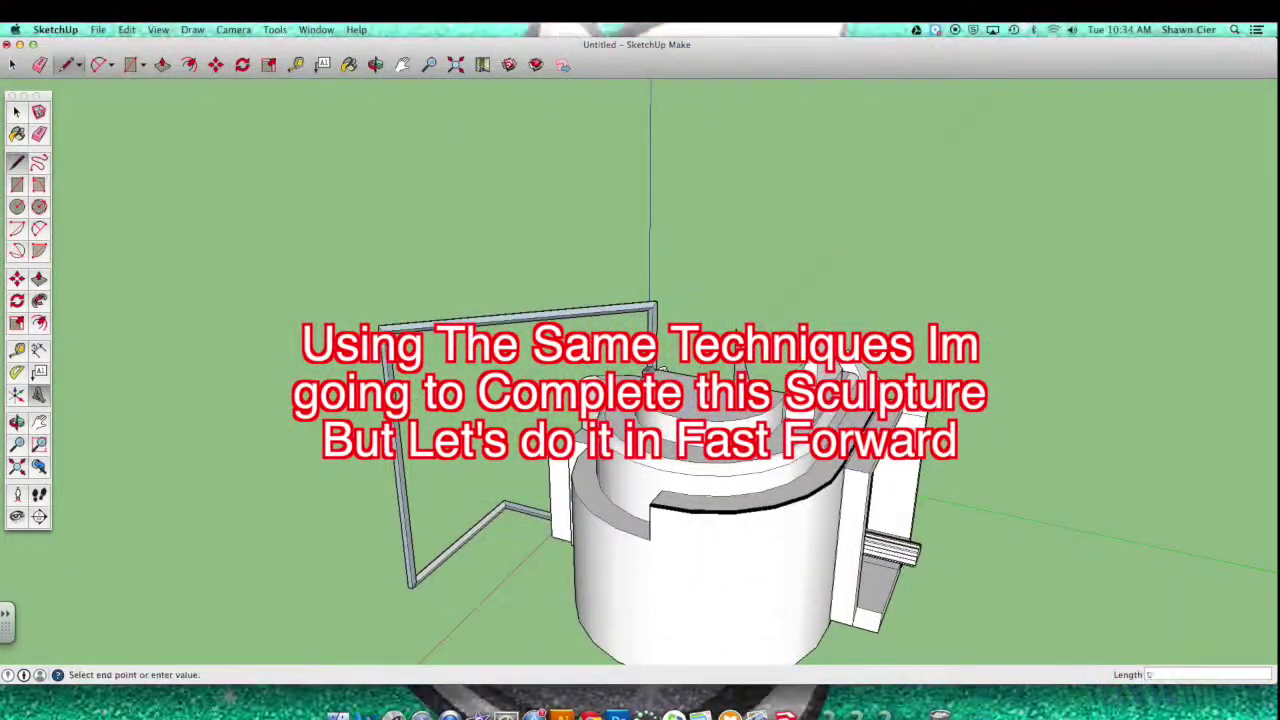
left_click(632, 293)
middle_click_drag(420, 580, 567, 590)
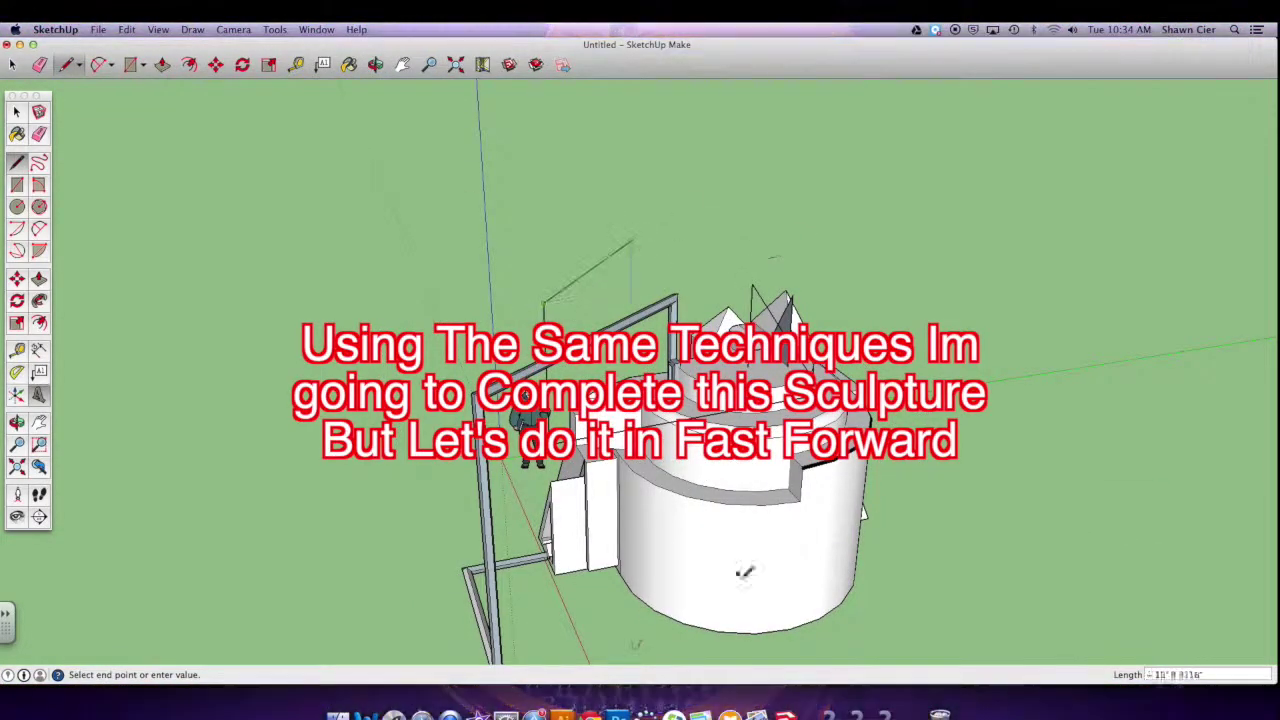
mouse_move(822, 566)
middle_mouse_down()
mouse_move(103, 268)
mouse_move(683, 307)
middle_mouse_up()
- Use Push/Pull on the triangular fin above the upper round tier and on the small circle at its foot
left_click(39, 278)
left_click(683, 307)
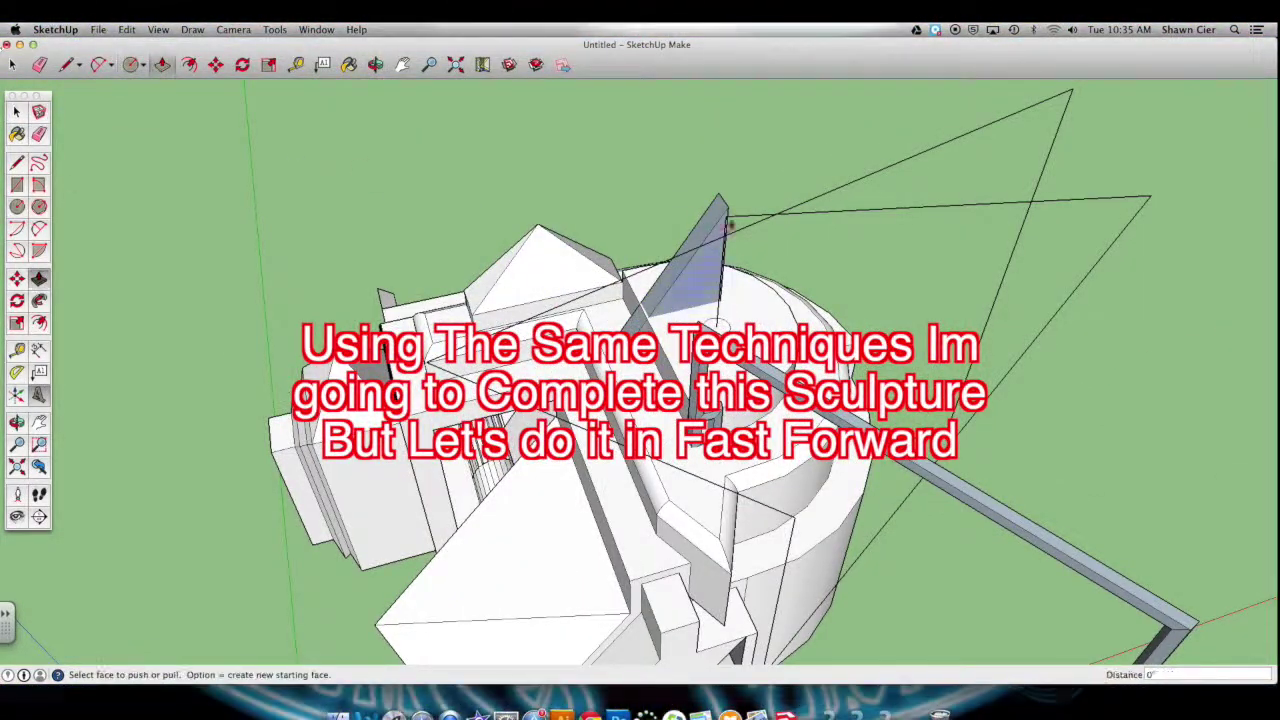
left_click(163, 67)
left_click(717, 324)
- Run the small circle with Follow Me along the zigzag line path to make a continuous round pipe
scroll(634, 240, "down", 5)
scroll(634, 240, "up", 5)
left_click(608, 258)
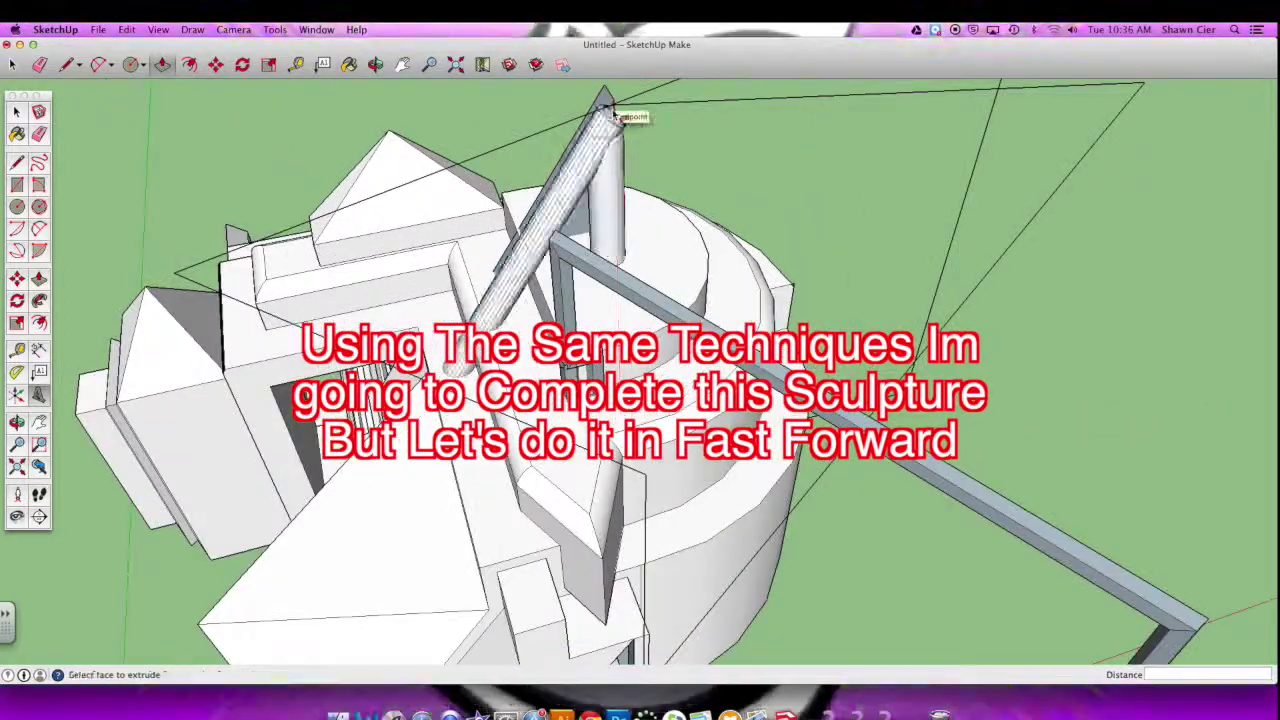
left_click(612, 113)
scroll(640, 370, "down", 5)
middle_click_drag(688, 365, 640, 330)
- Draw a line on the slabs beside the large wedge and move their lower edges outward to slope them
key("l")
key("m")
left_click(557, 580)
middle_click_drag(557, 580, 804, 457)
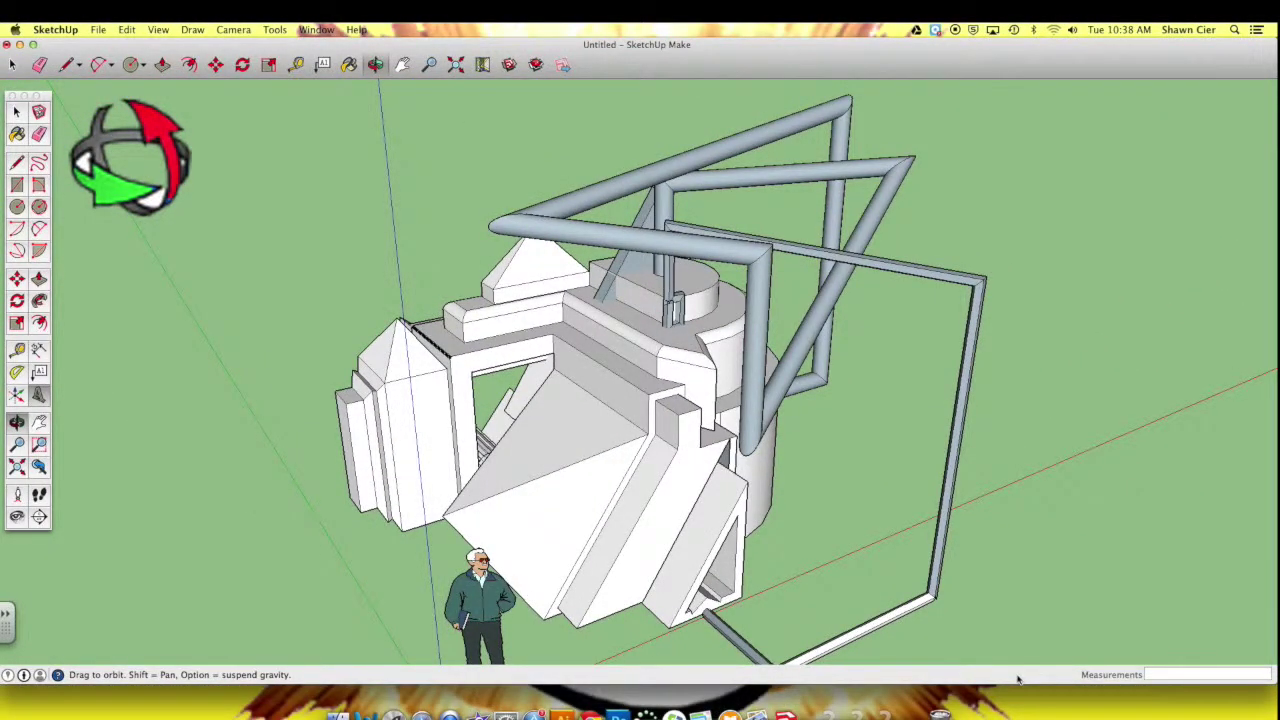
scroll(455, 420, "down", 3)
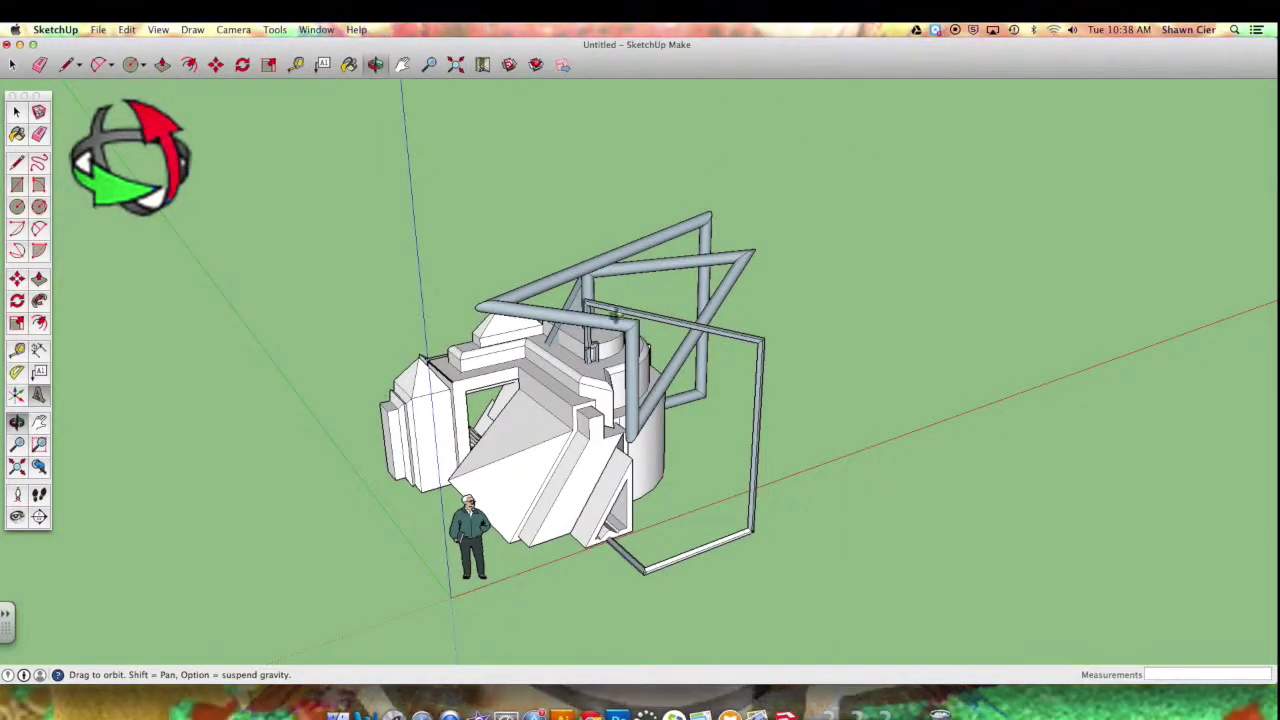